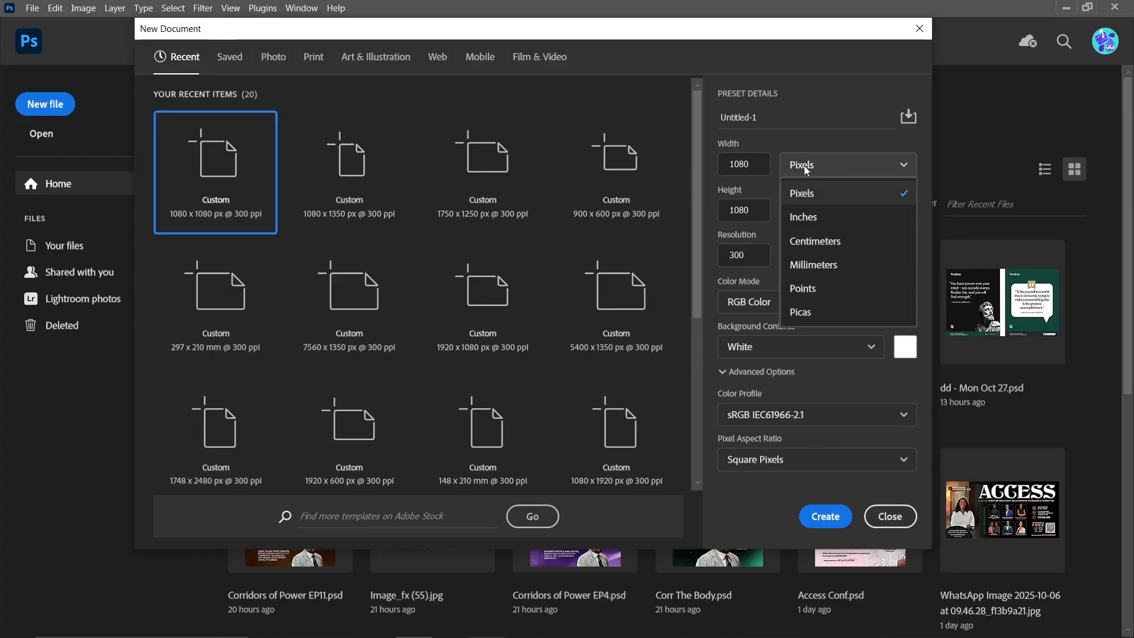
- Create a new 1080 x 1080 pixel document at 300 ppi with a white background and activate the Move tool
left_click(813, 189)
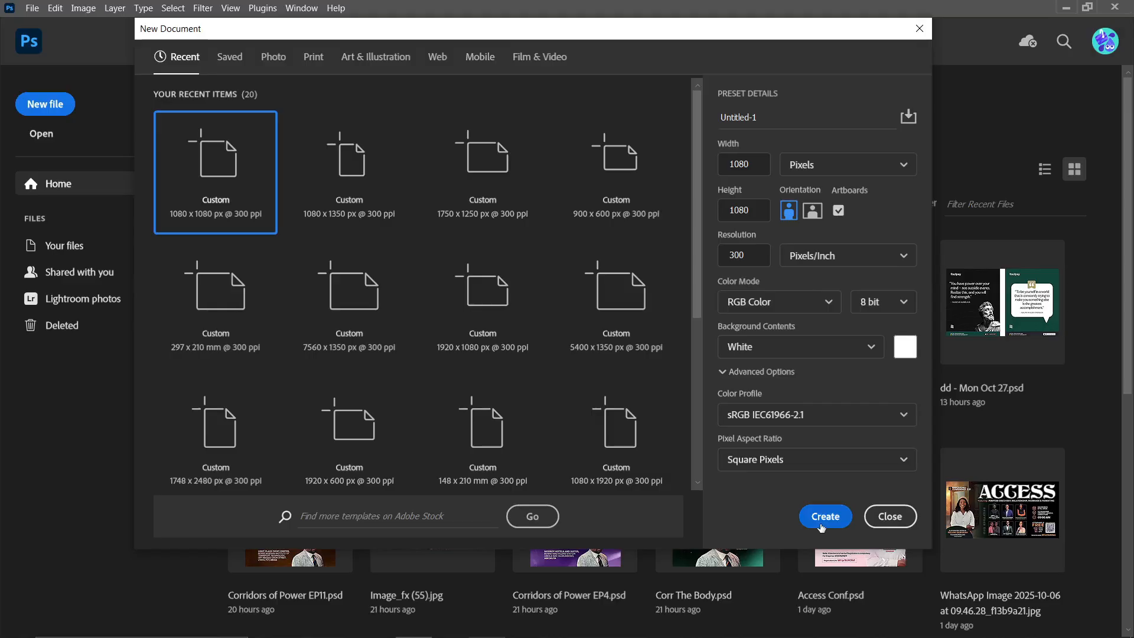
left_click(824, 518)
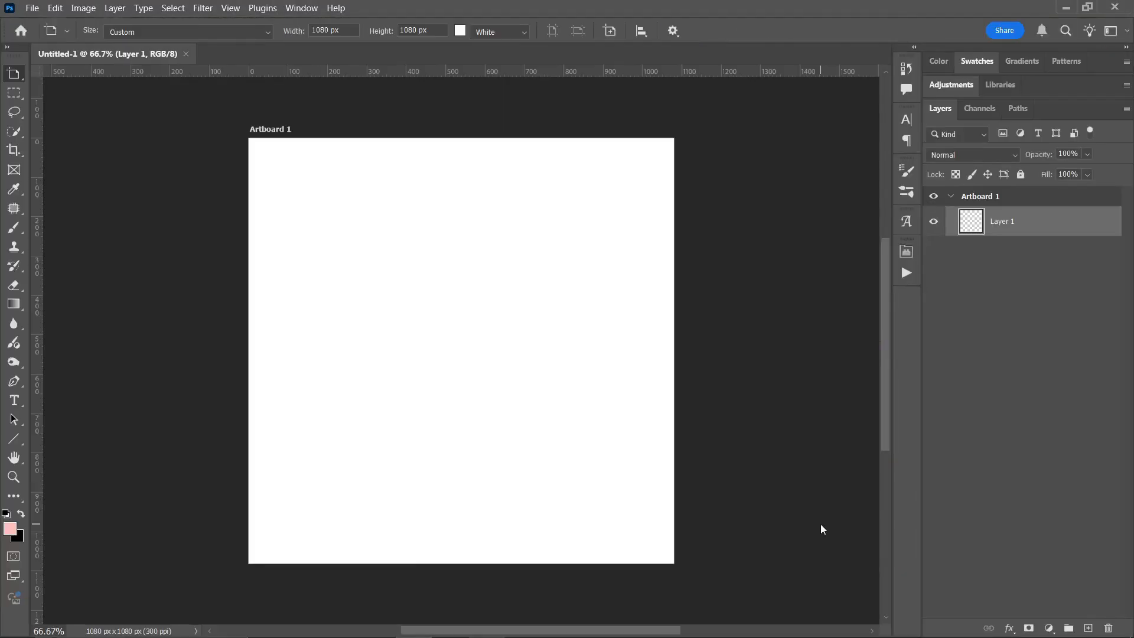
key("shift+v")
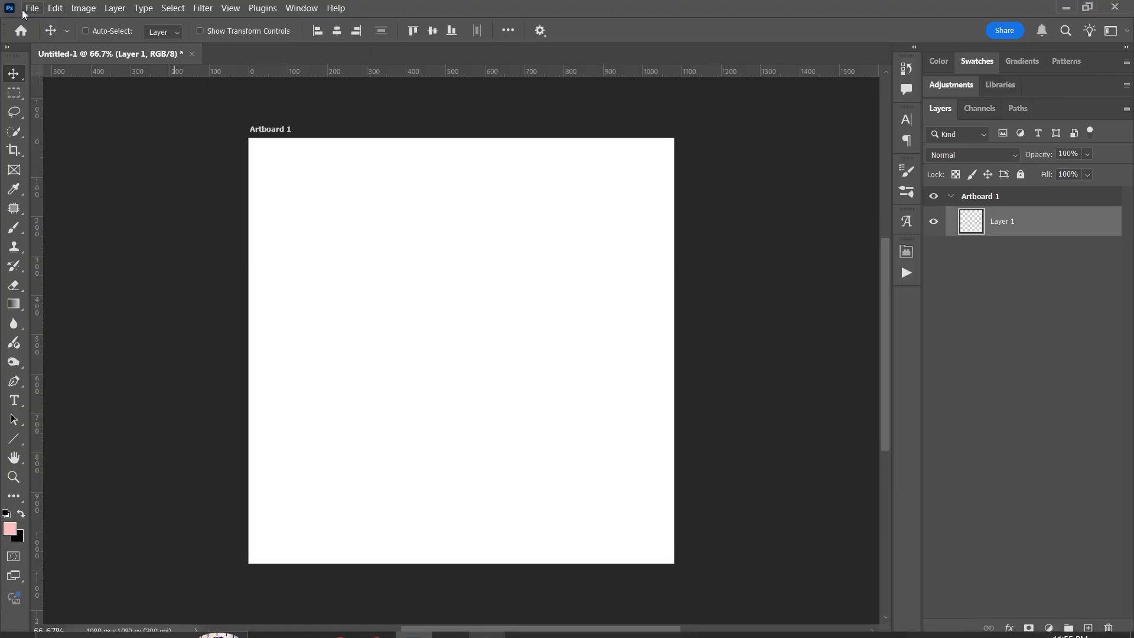
- Open IMG-20250225-WA0001 from the Images folder in Class Files as a separate document and close it again
left_click(31, 8)
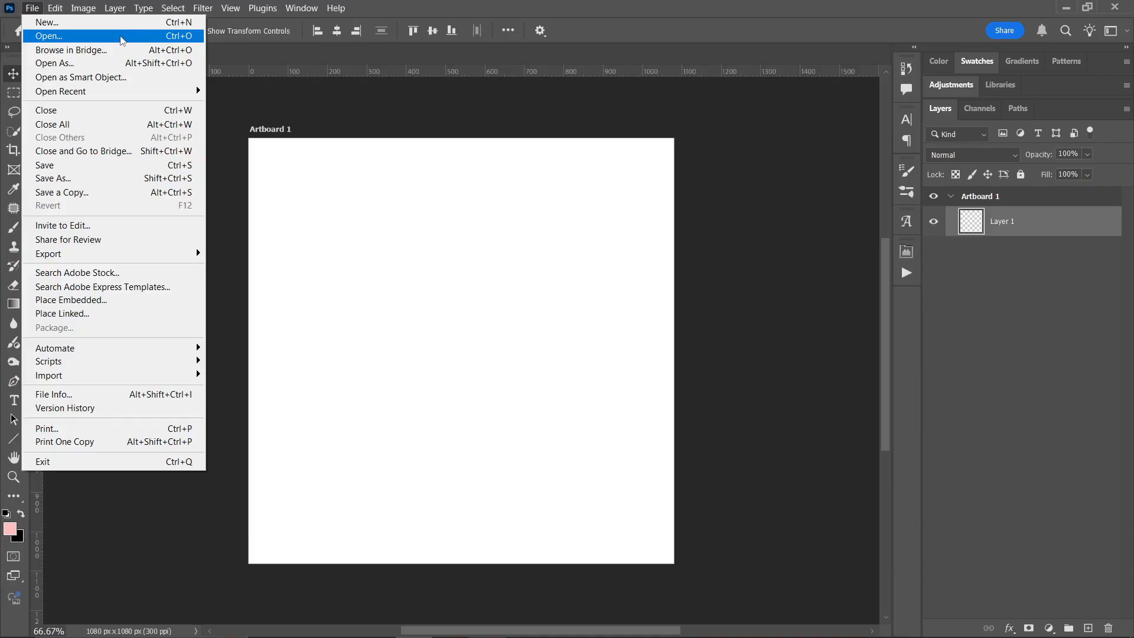
left_click(121, 36)
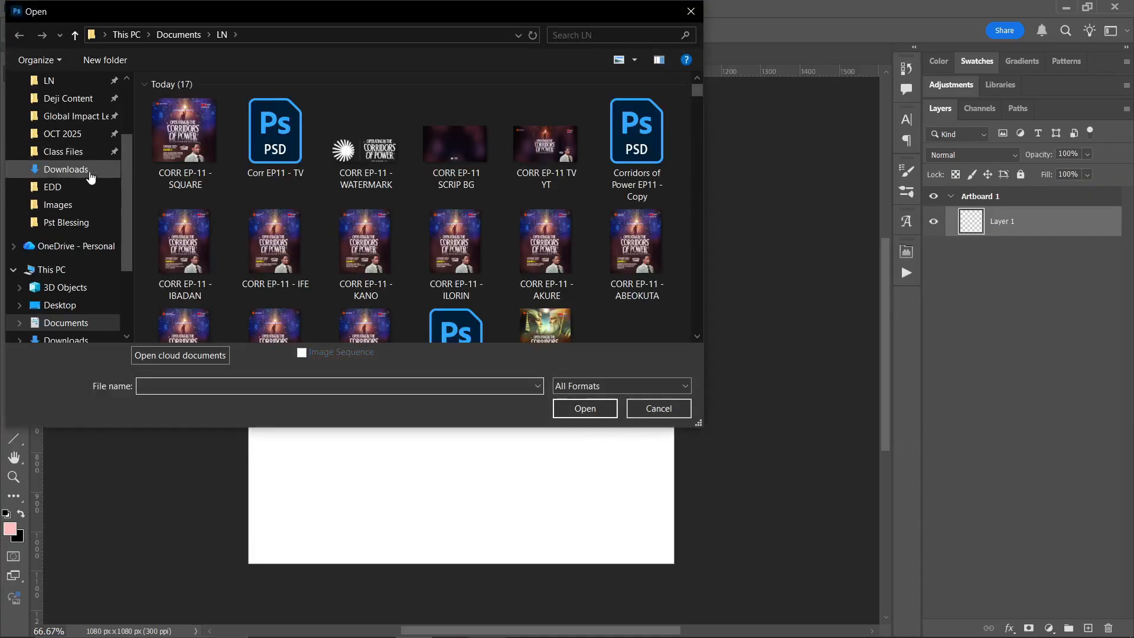
left_click(70, 153)
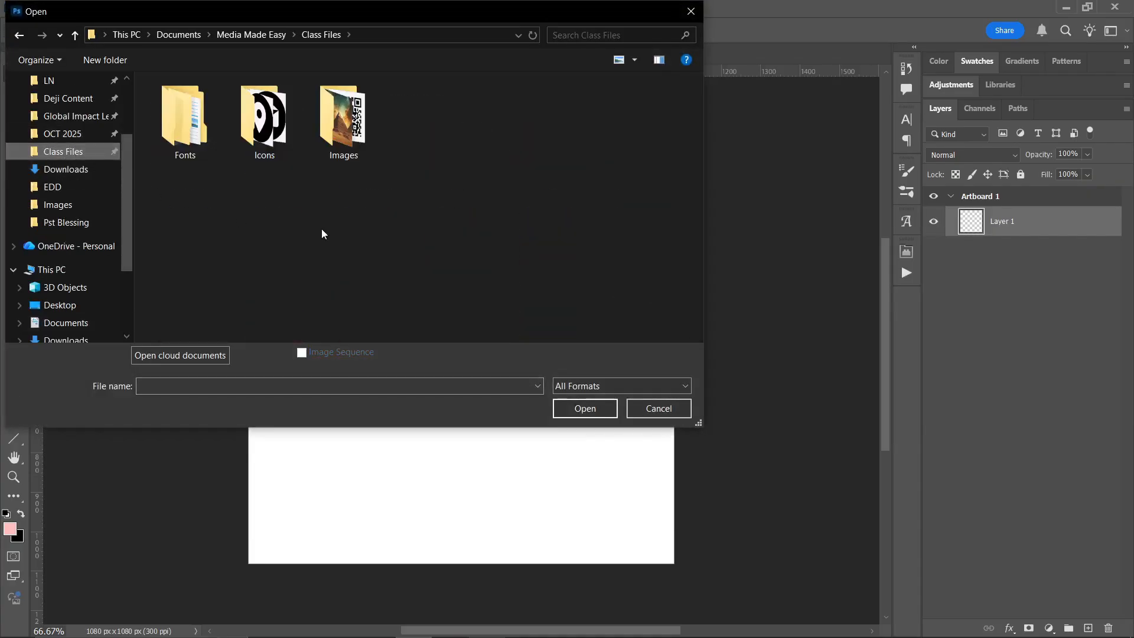
double_click(352, 151)
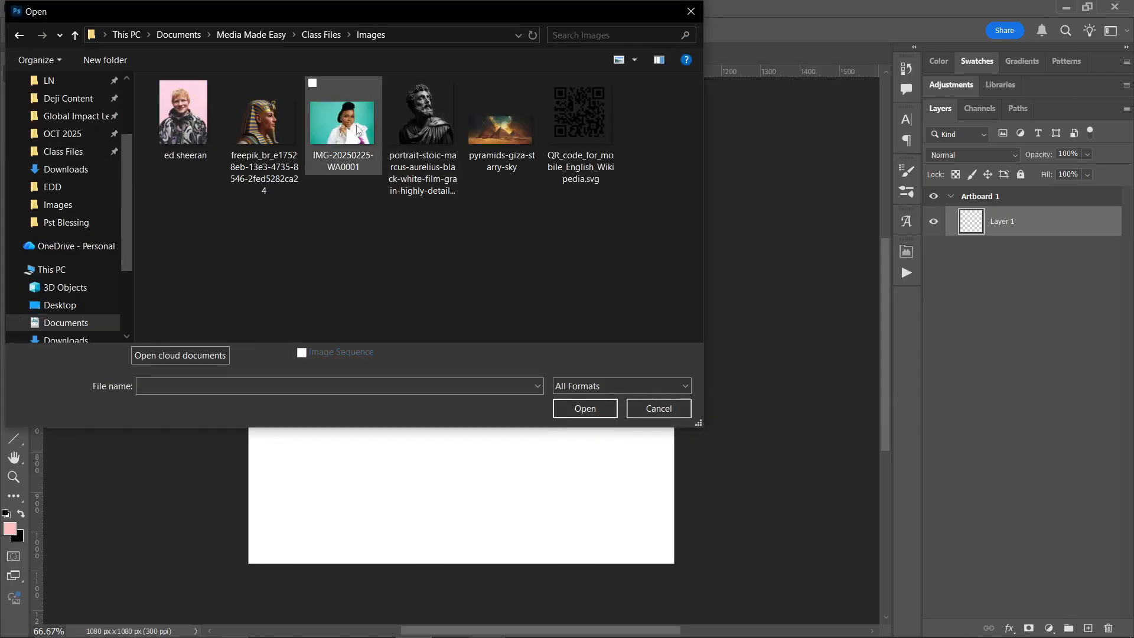
double_click(350, 128)
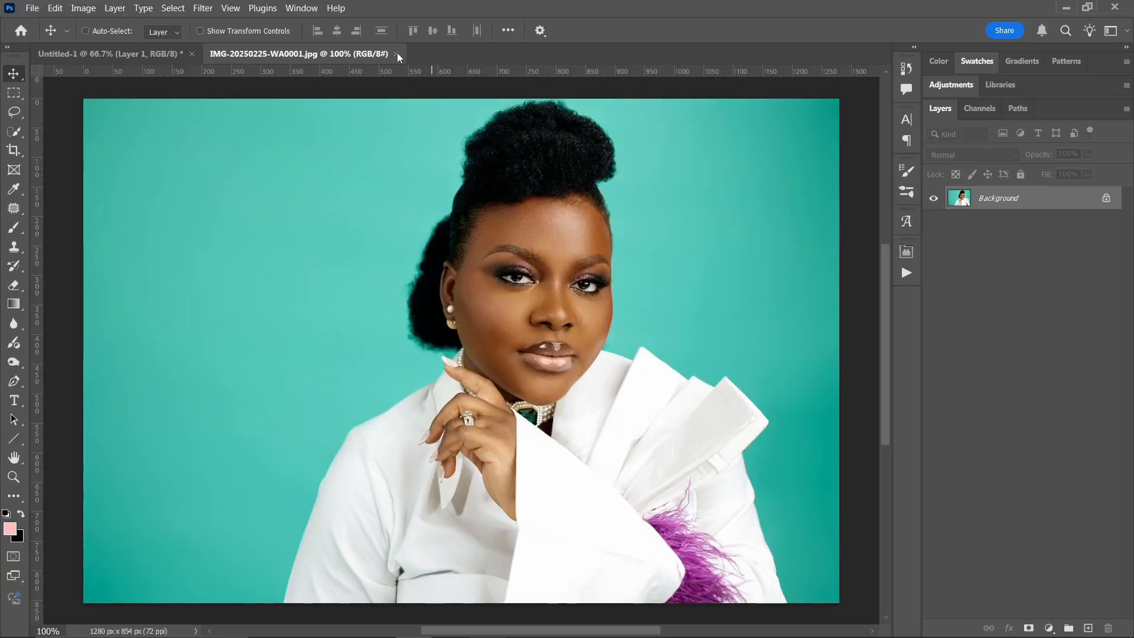
left_click(396, 54)
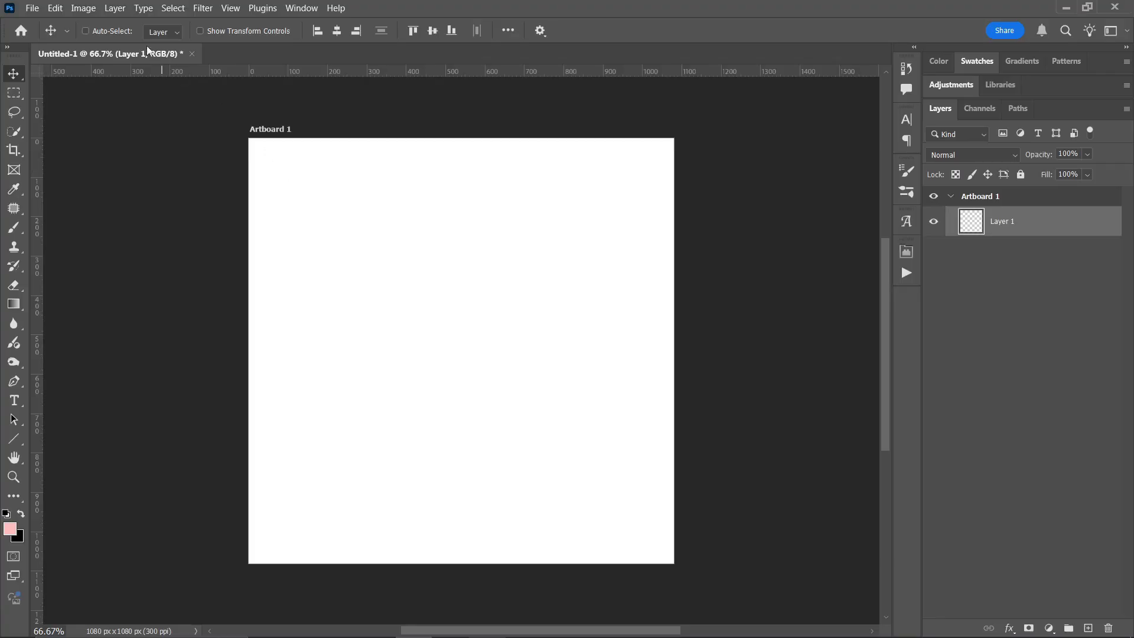
- Place the "ed sheeran" image from the Class Files Images folder as an embedded layer on the artboard at its default fitted size
left_click(32, 9)
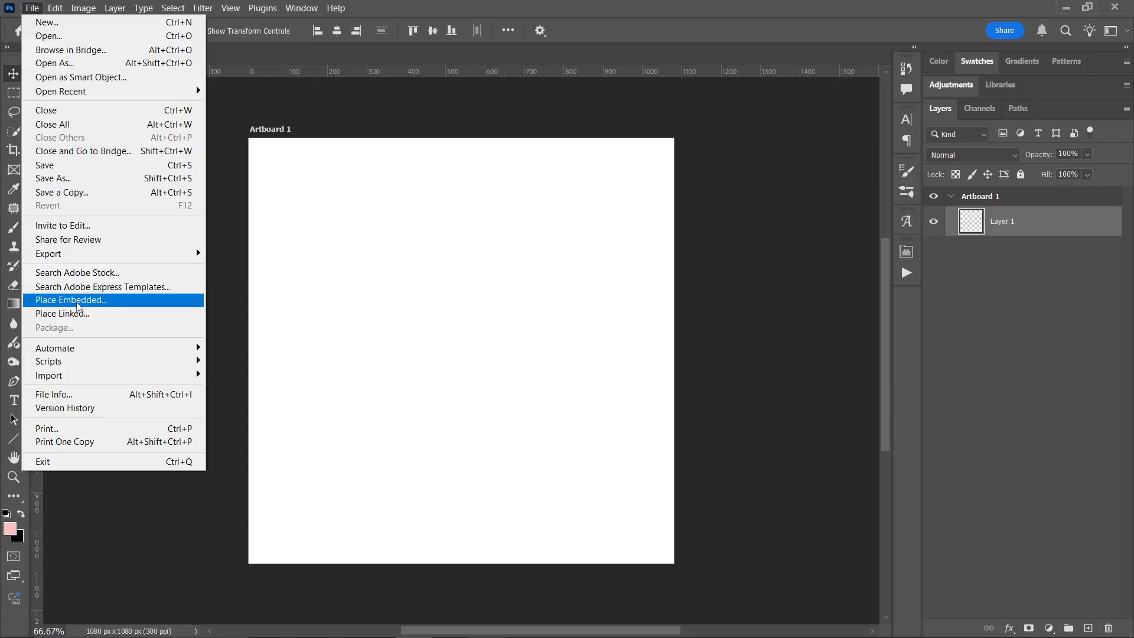
left_click(78, 302)
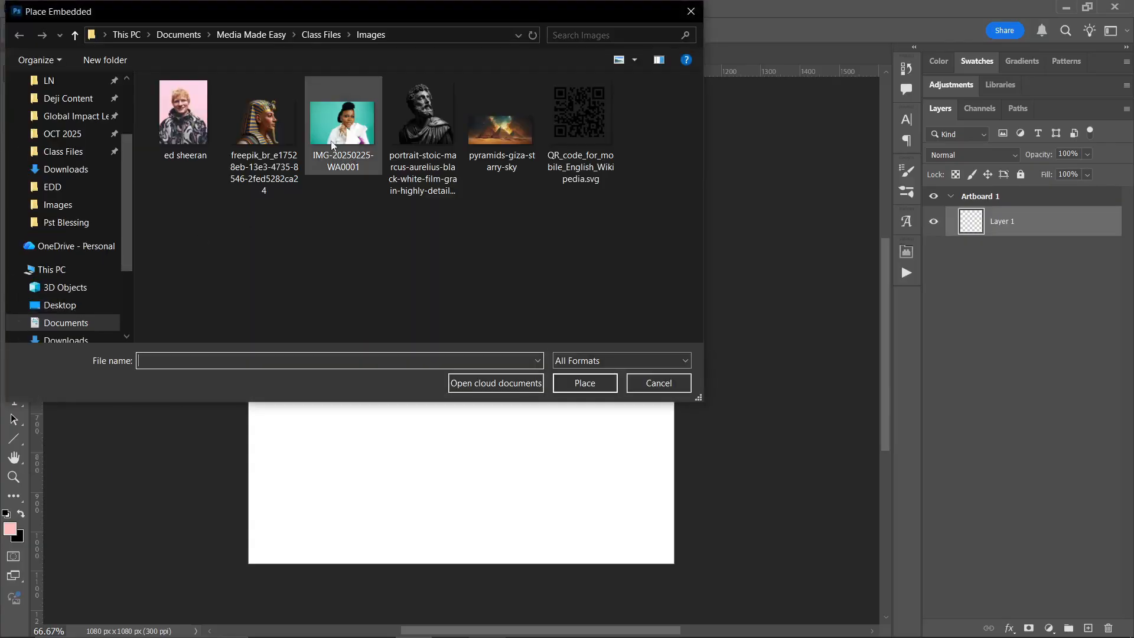
double_click(185, 112)
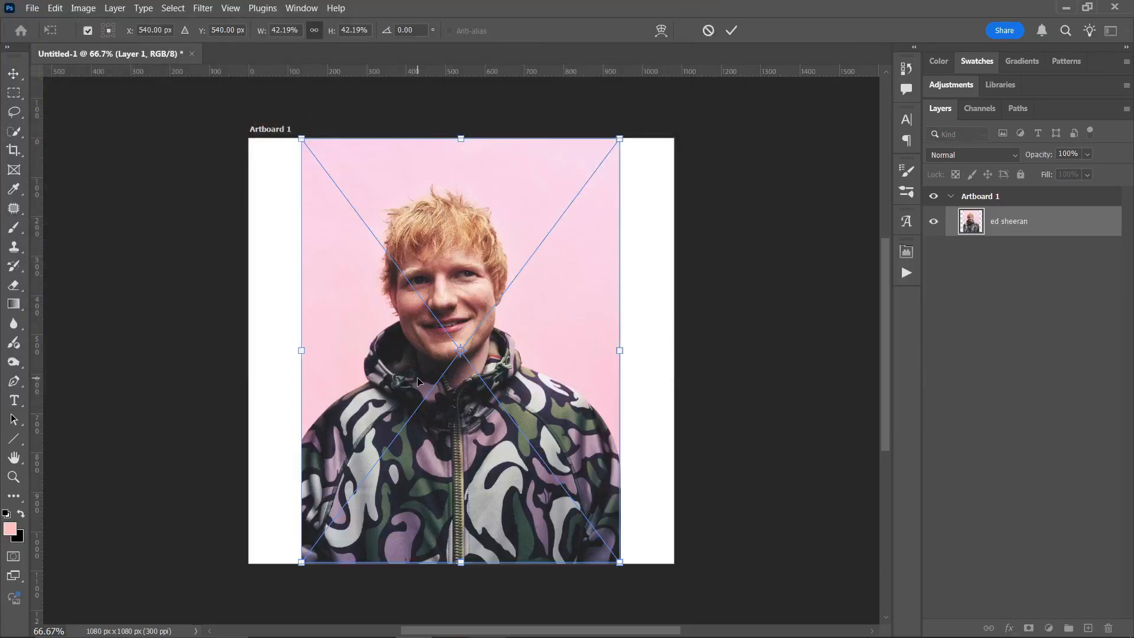
key("Return")
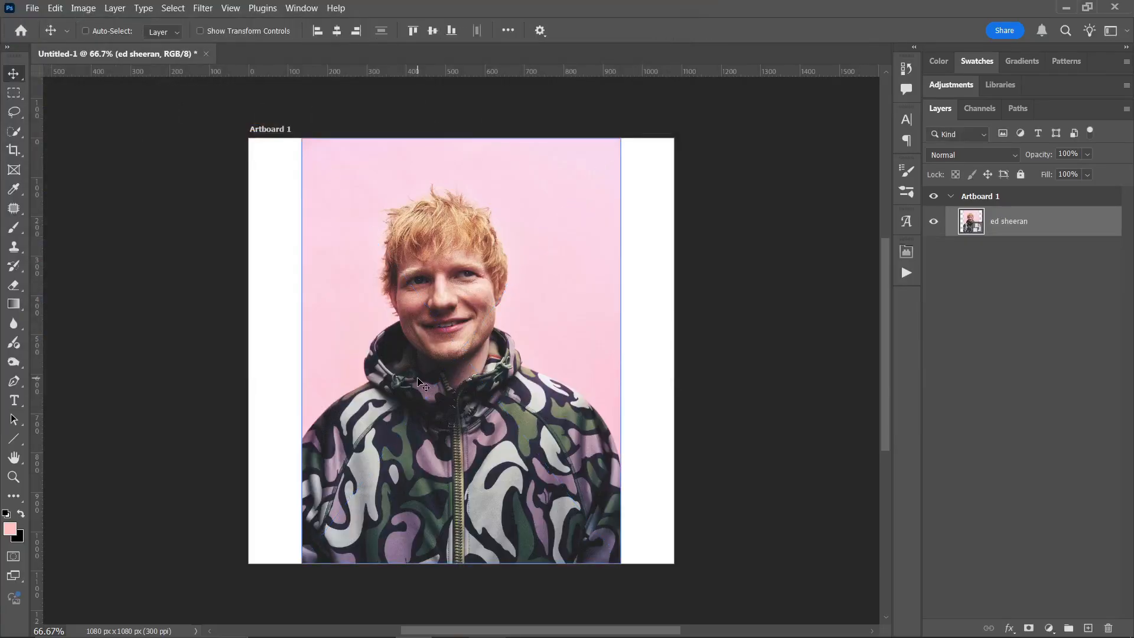
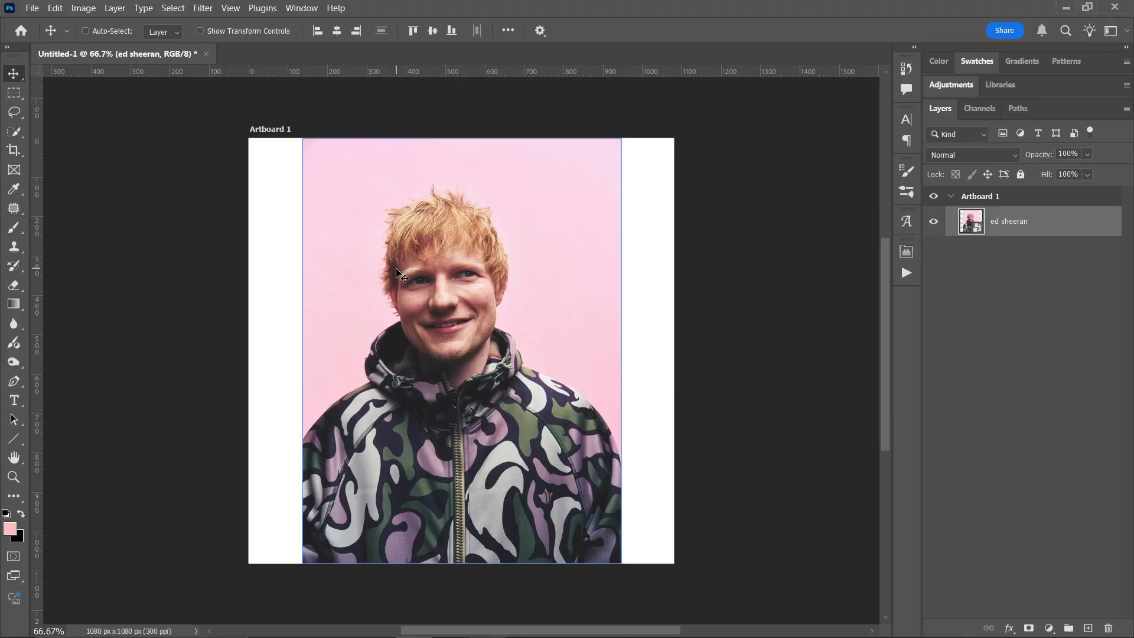
- Examine the portrait's hair and eyes up close at up to 500% zoom, and return to the whole artboard at 66.67%
key("z")
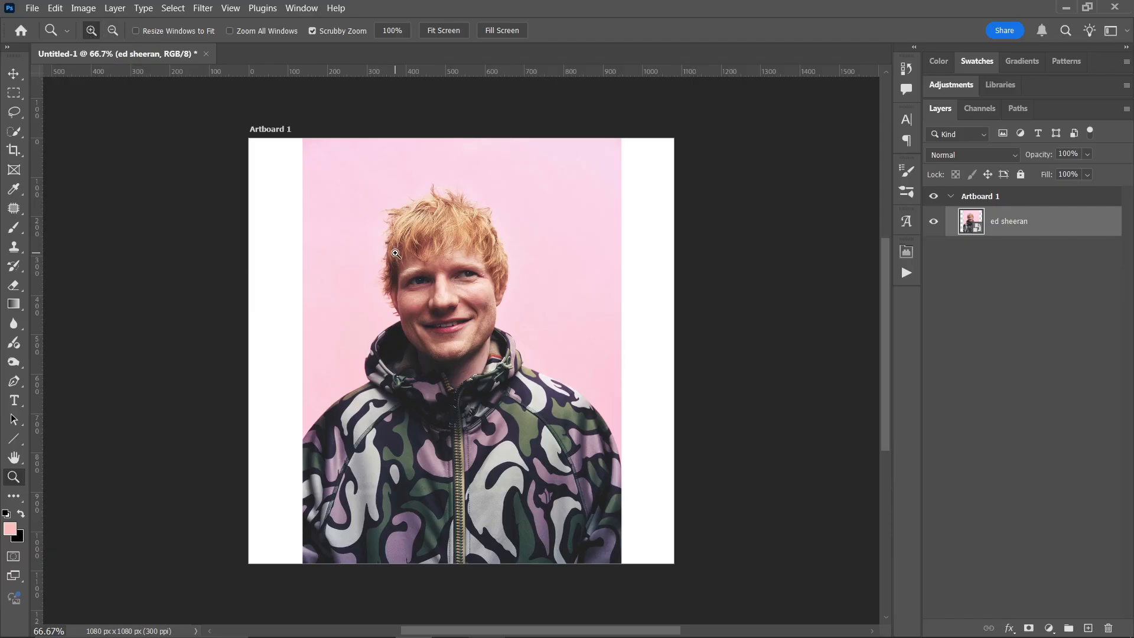
left_click_drag(396, 253, 395, 253)
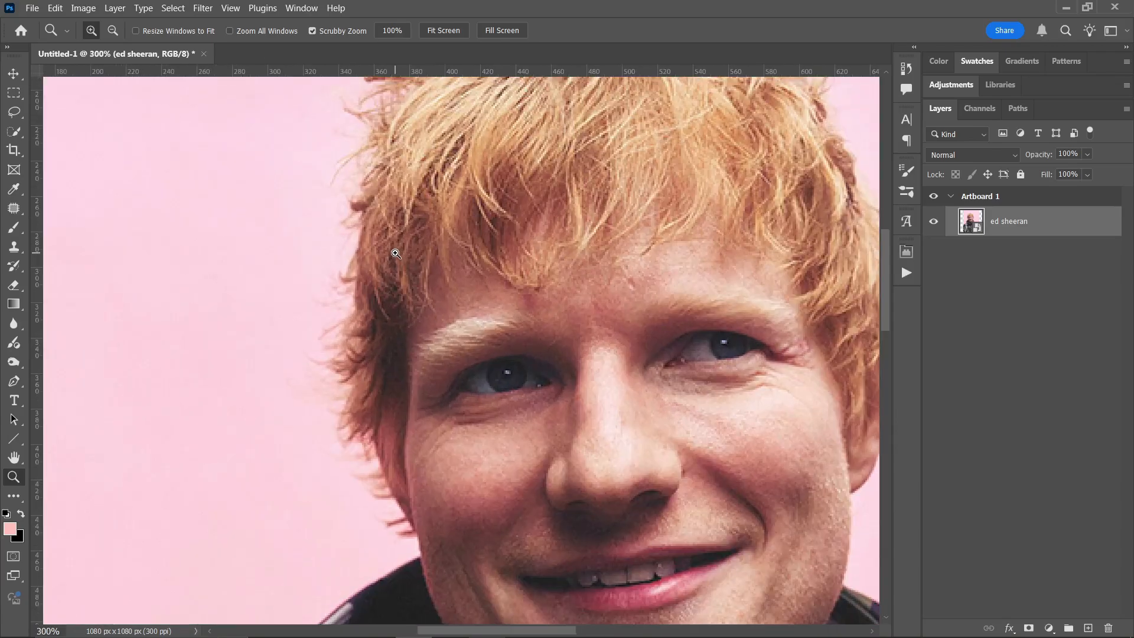
left_click(381, 344)
left_click(381, 345)
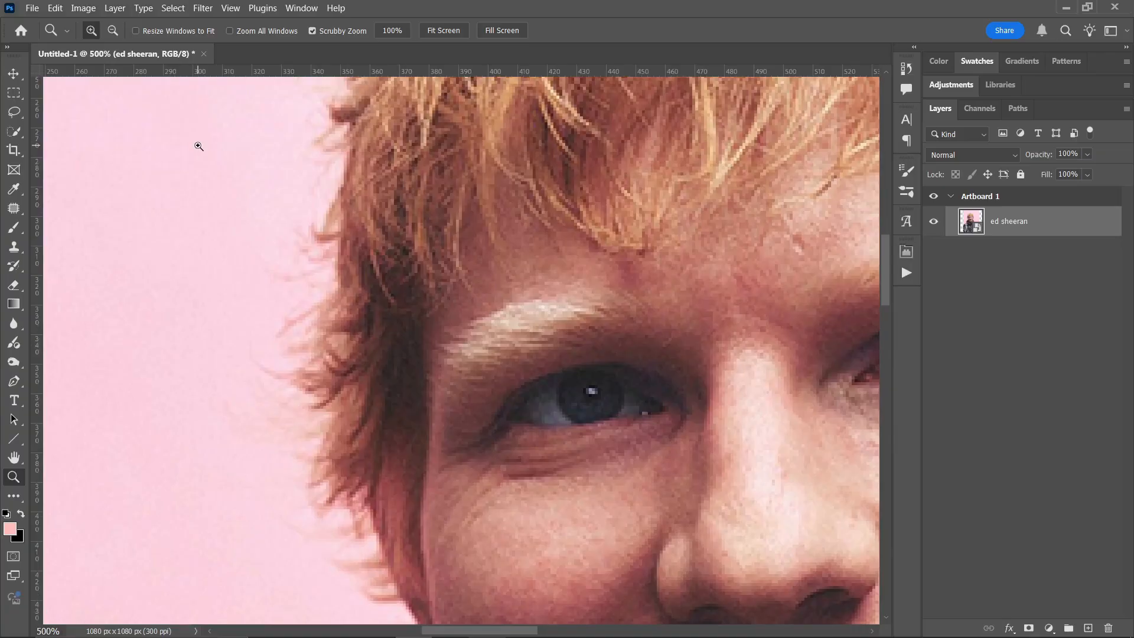
left_click(113, 30)
left_click(368, 297)
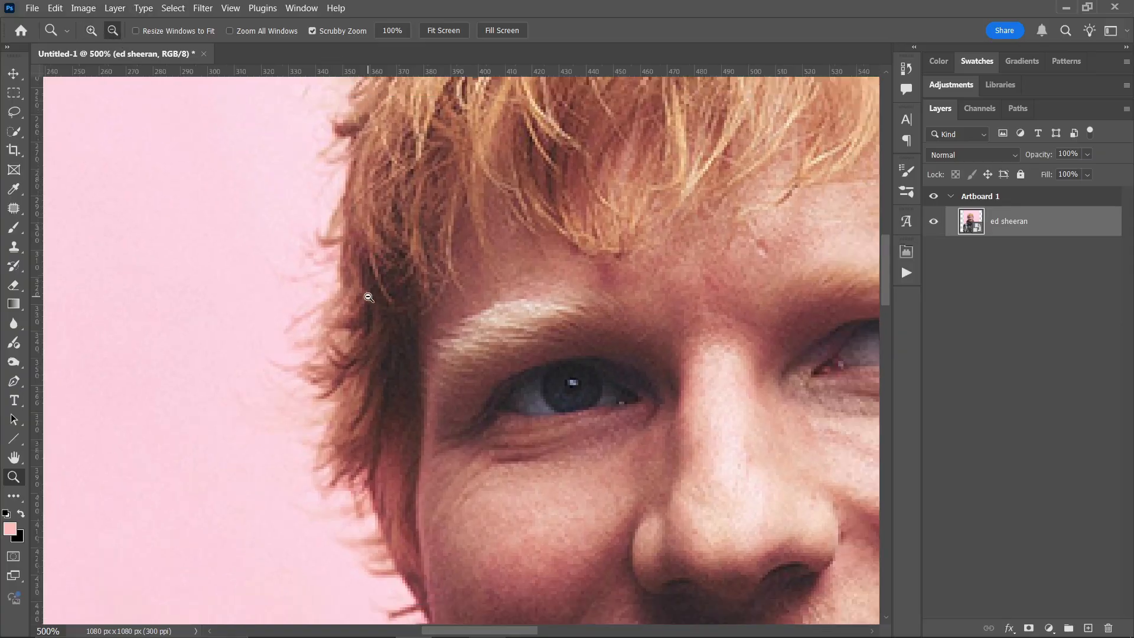
left_click(368, 297)
left_click(369, 298)
left_click(369, 297)
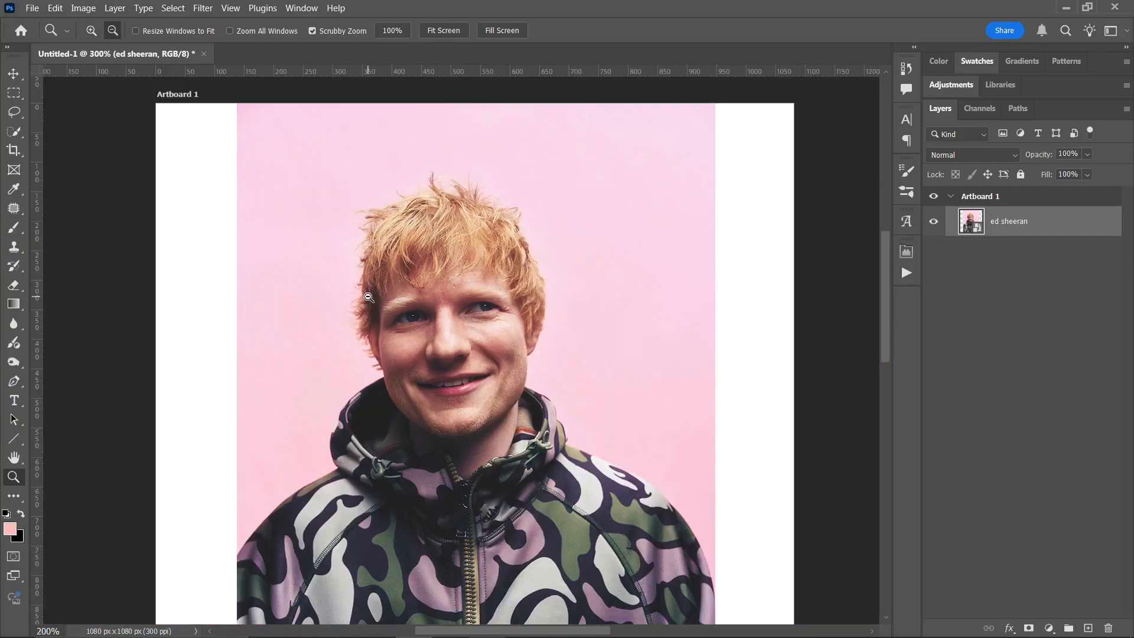
left_click(368, 297)
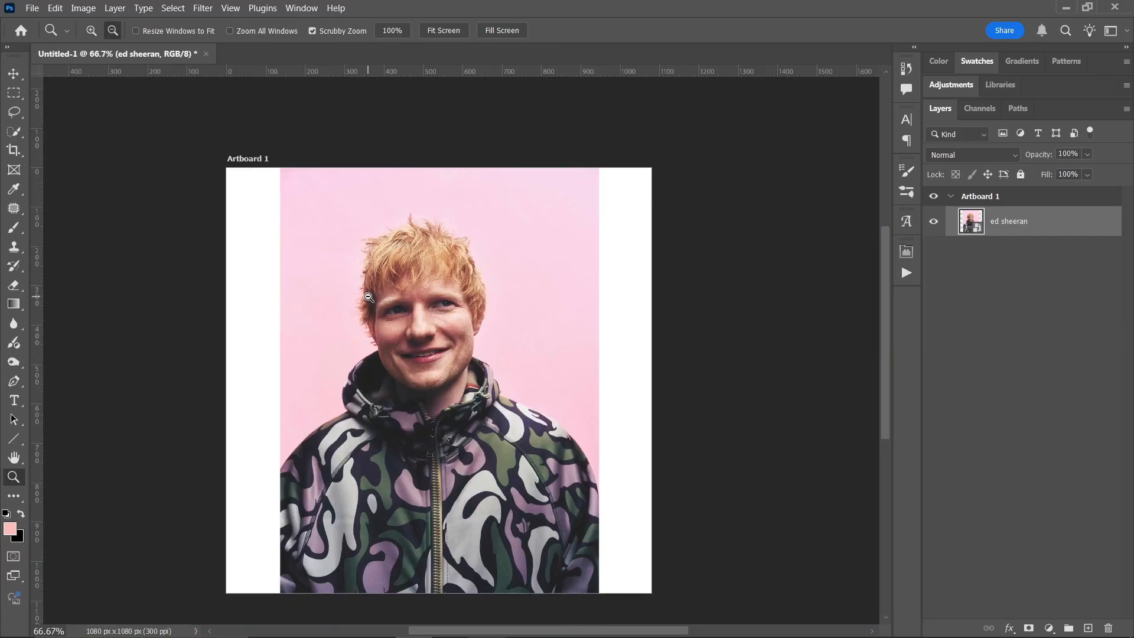
scroll(368, 297, "down", 1)
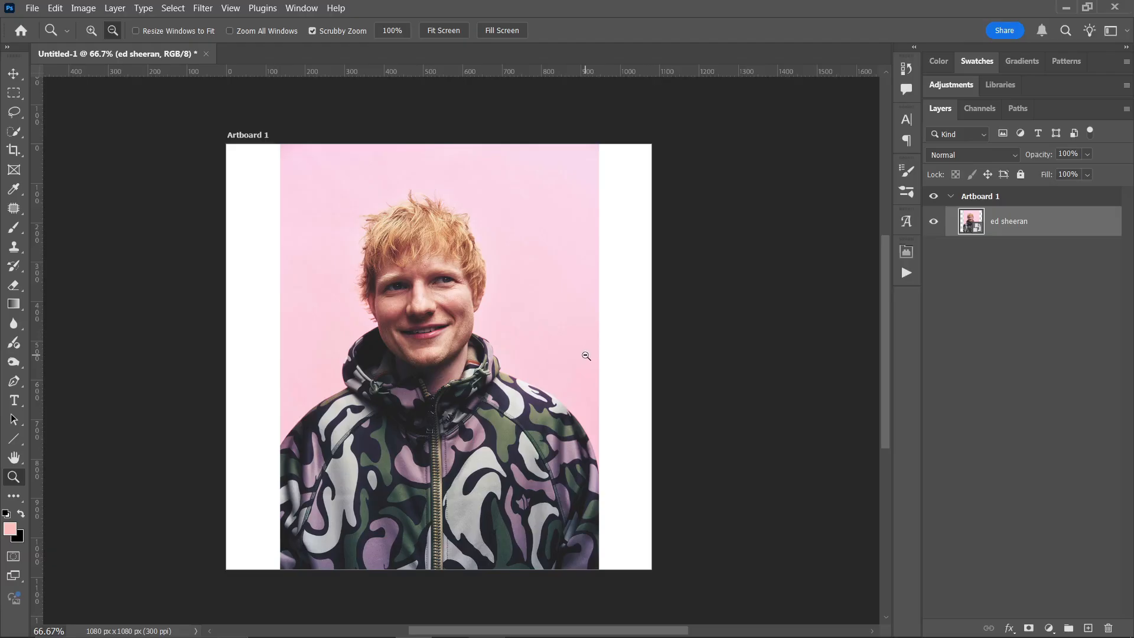
- Move the ed sheeran image about 300 px to the left, partly past the artboard's left edge, and activate the Type tool
key("v")
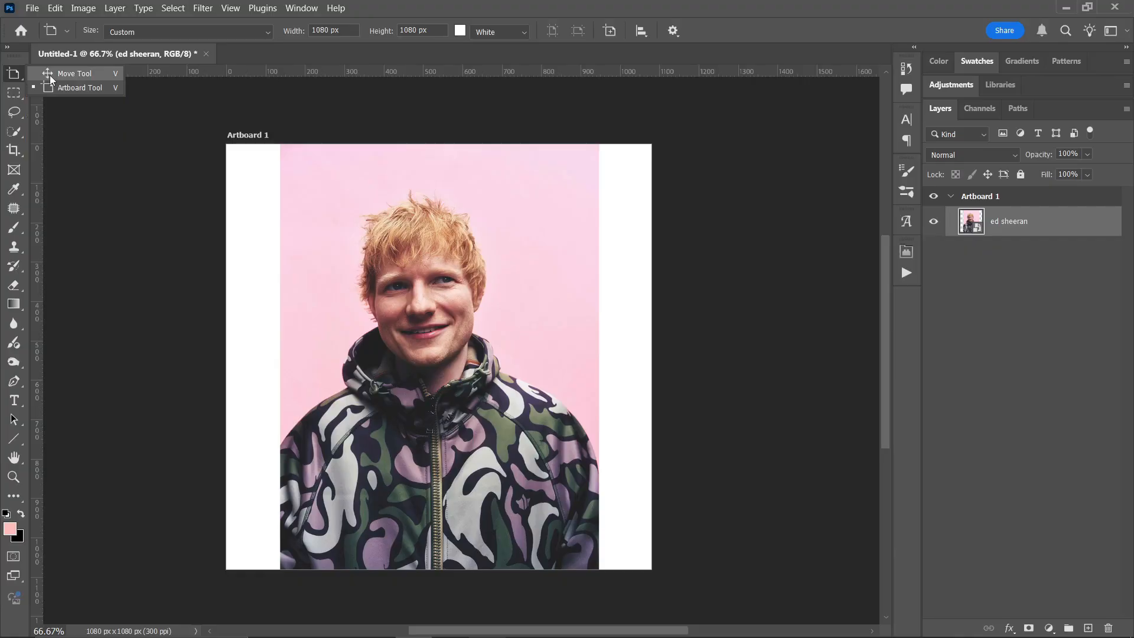
left_click(49, 75)
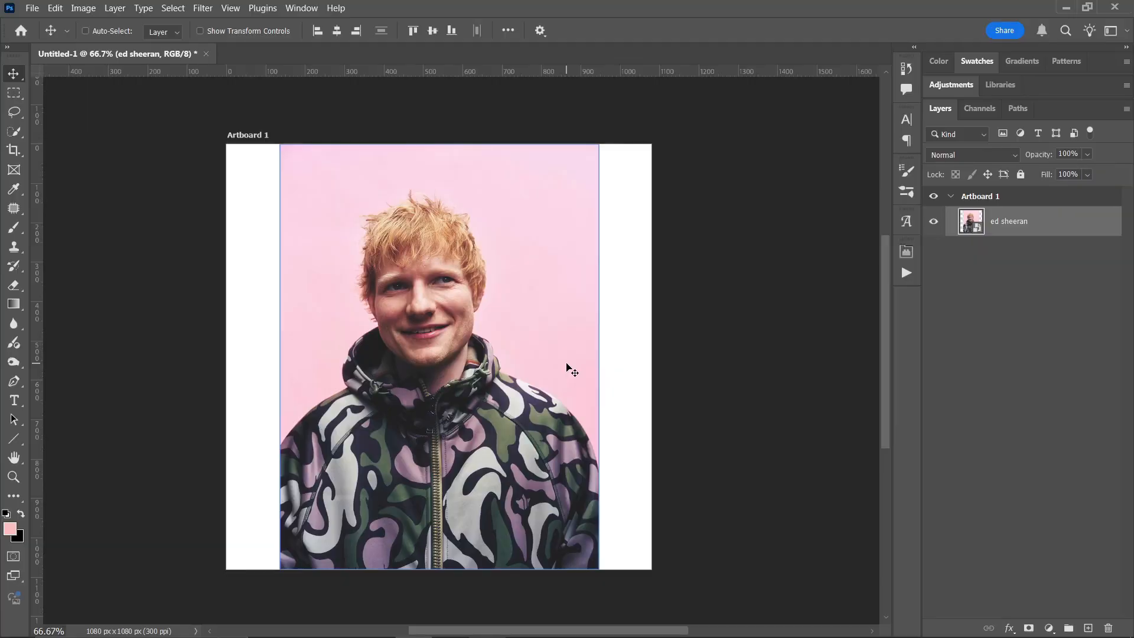
left_click_drag(531, 378, 406, 377)
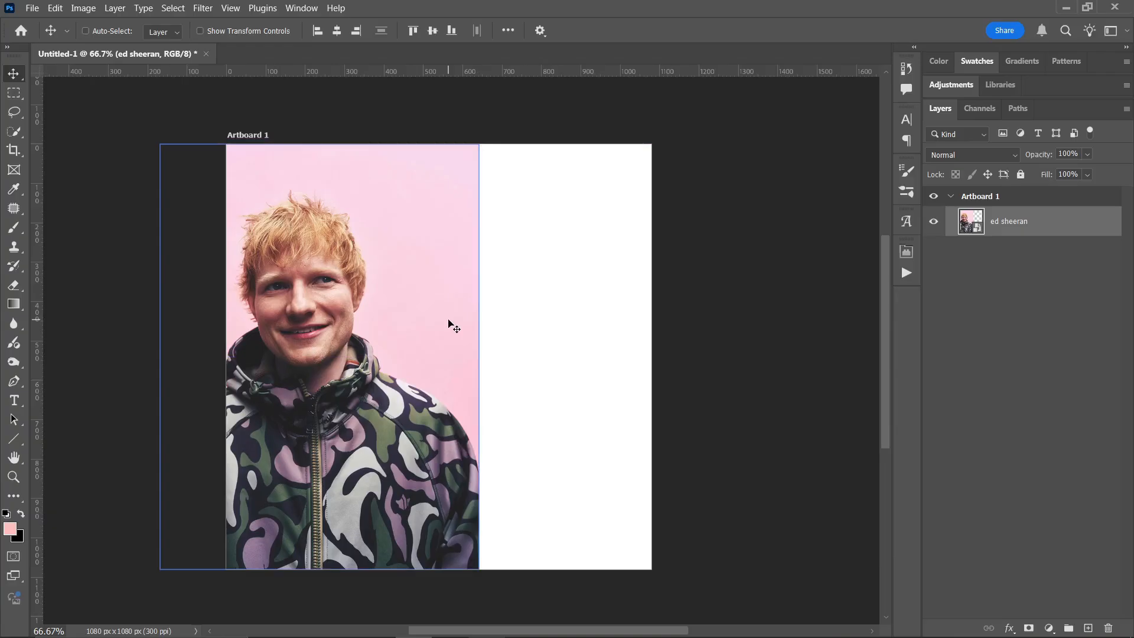
key("t")
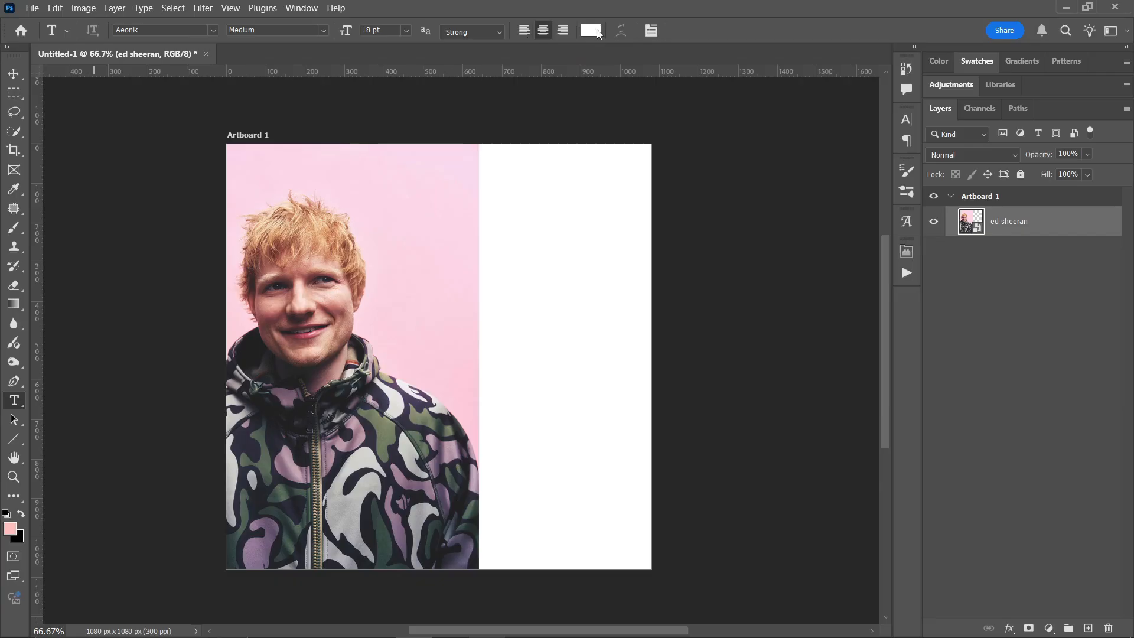
left_click(597, 32)
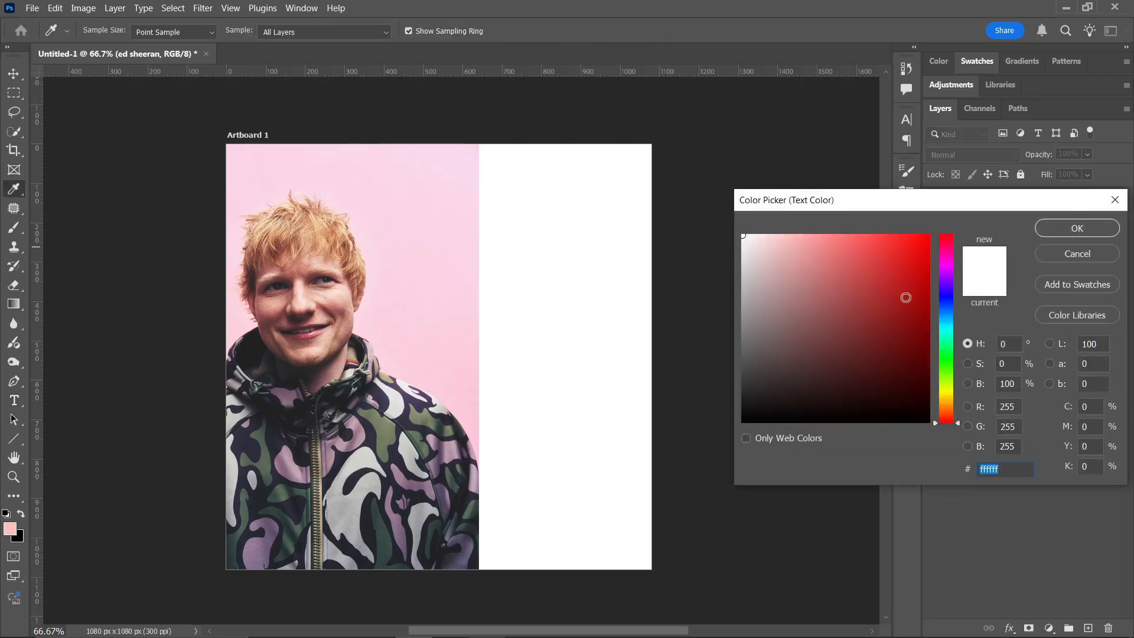
left_click(800, 417)
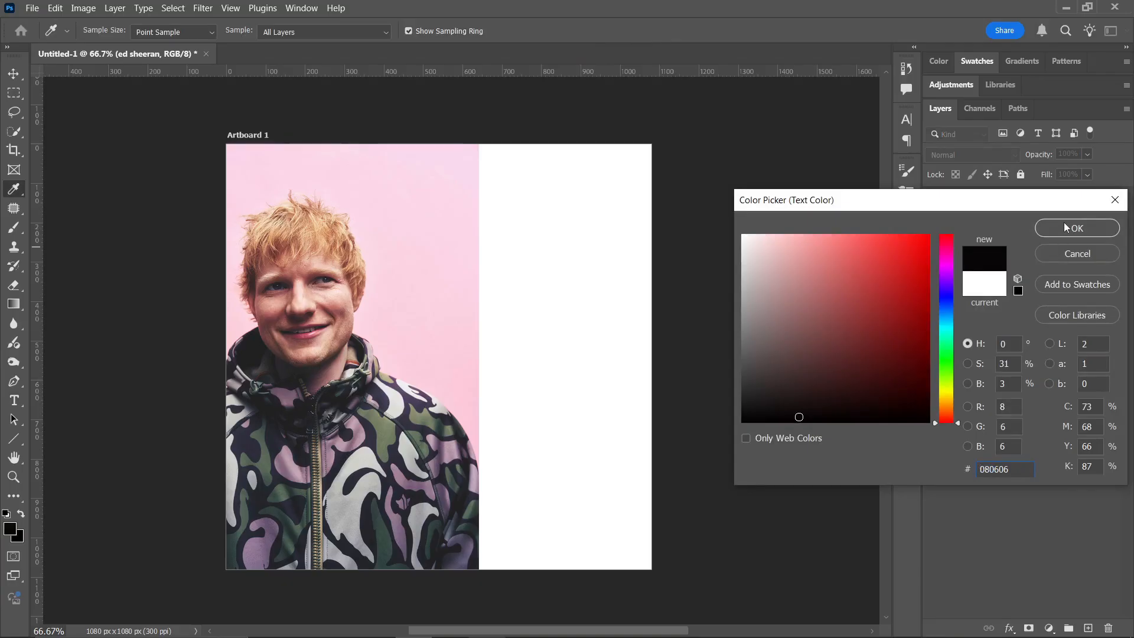
left_click(1070, 258)
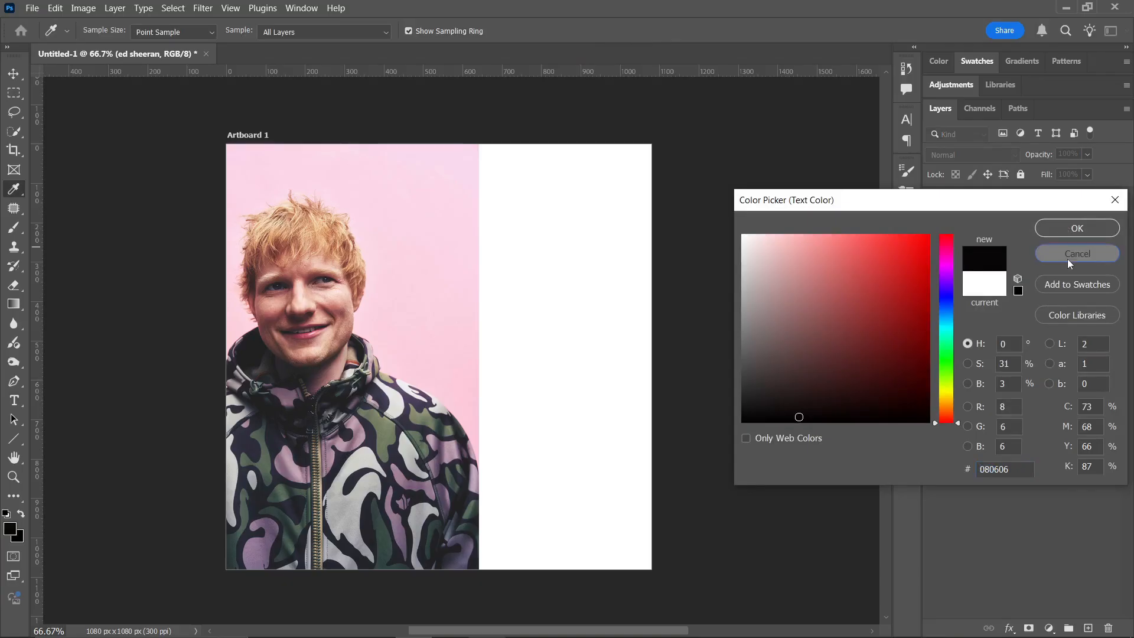
- Try purple and blue shades for the text color and set it to near-black #08090b
left_click(590, 31)
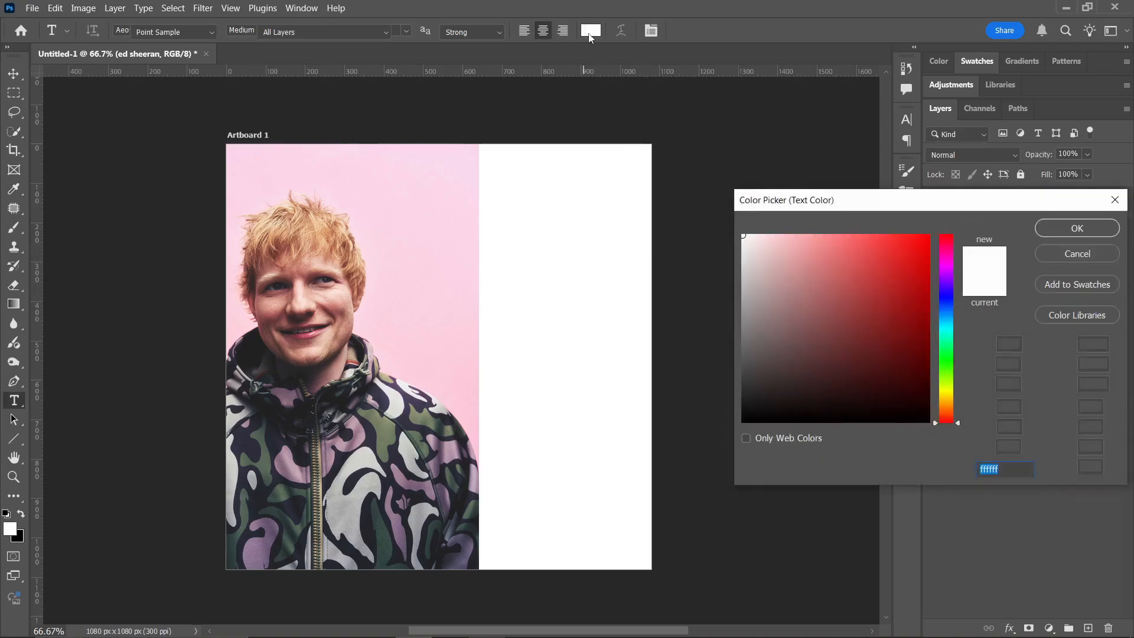
left_click(762, 418)
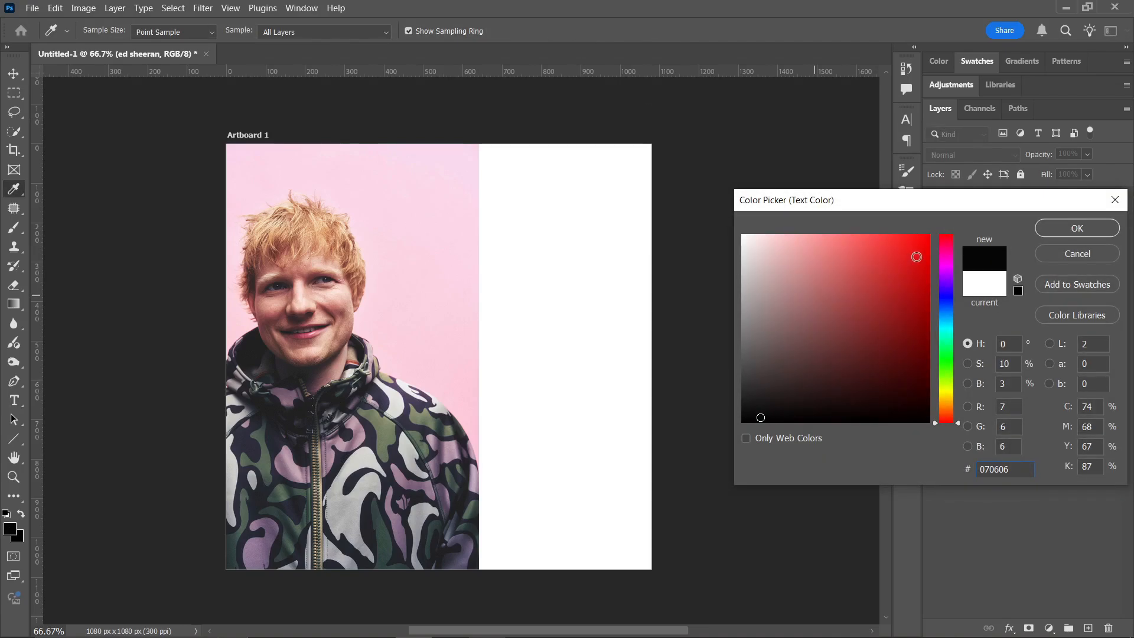
left_click(916, 257)
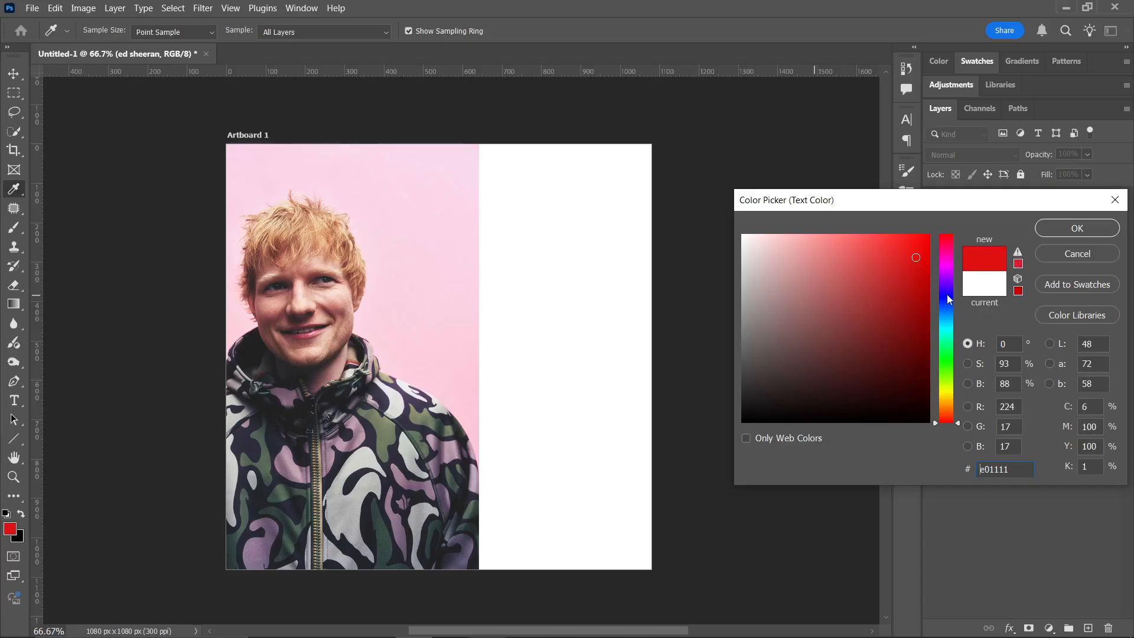
mouse_move(947, 294)
left_mouse_down()
mouse_move(949, 283)
mouse_move(949, 344)
mouse_move(945, 285)
left_mouse_up()
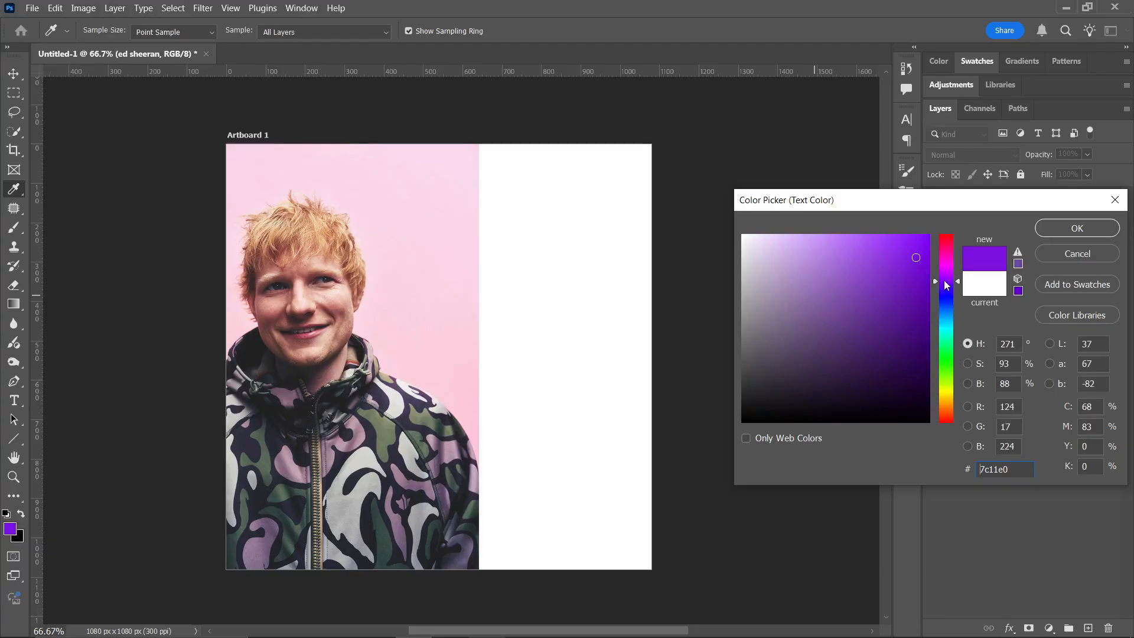
left_click(945, 299)
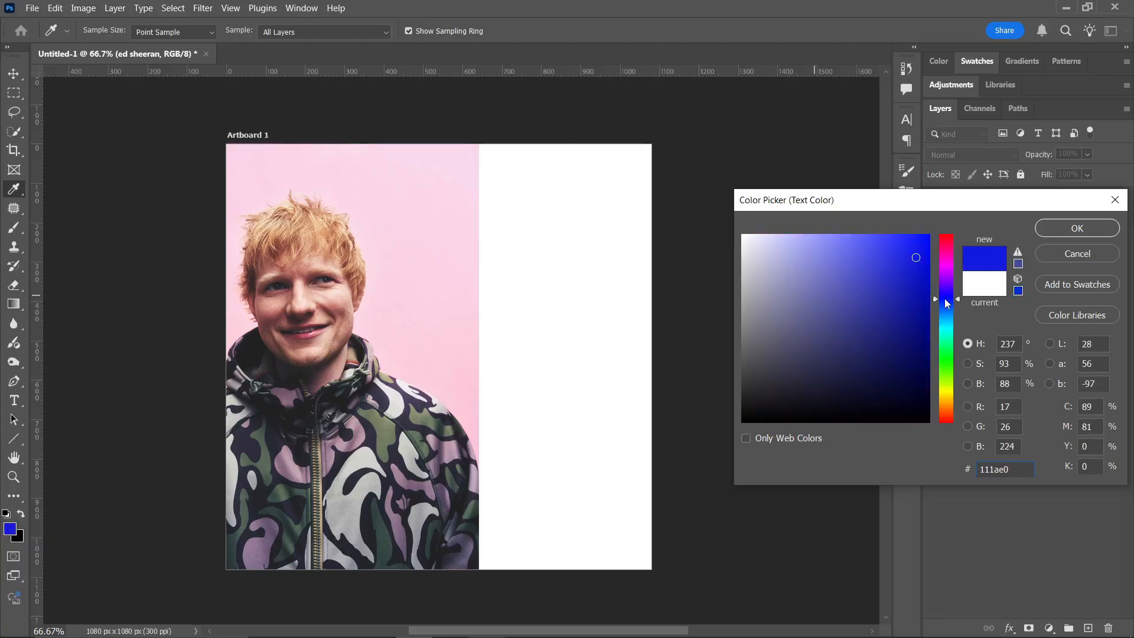
left_click(904, 291)
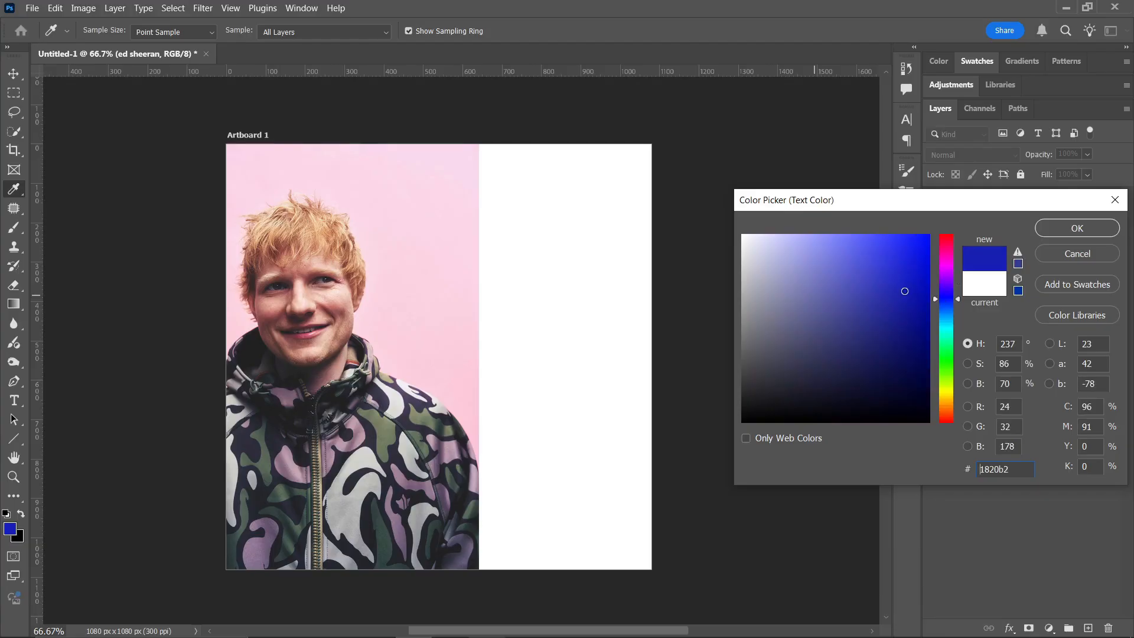
left_click(892, 320)
left_click(864, 320)
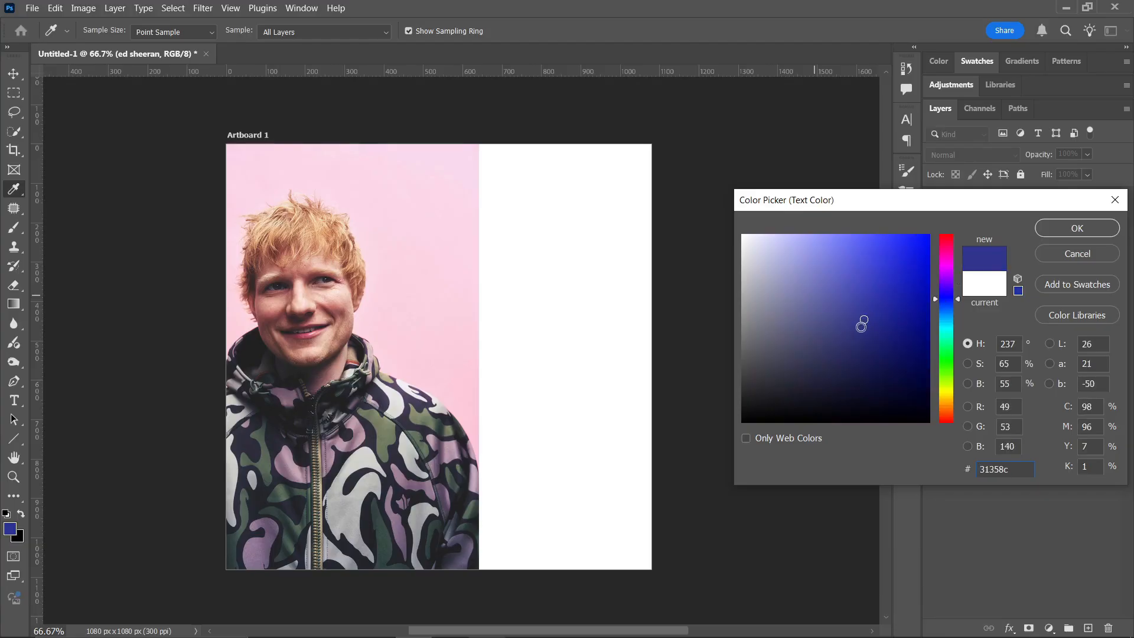
left_click(787, 414)
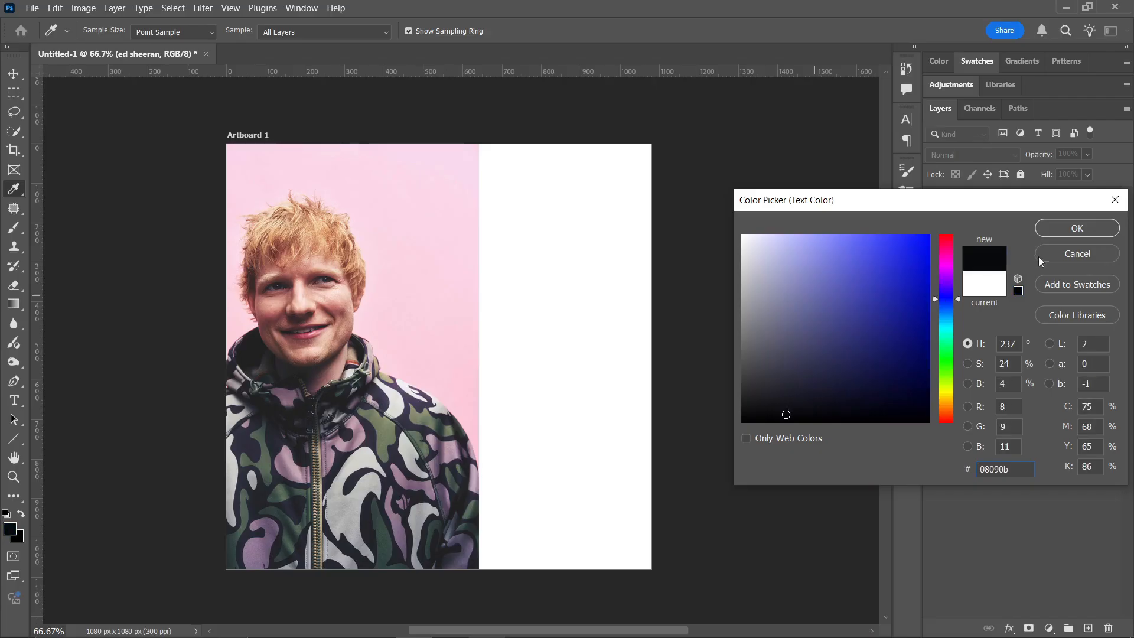
left_click(1077, 229)
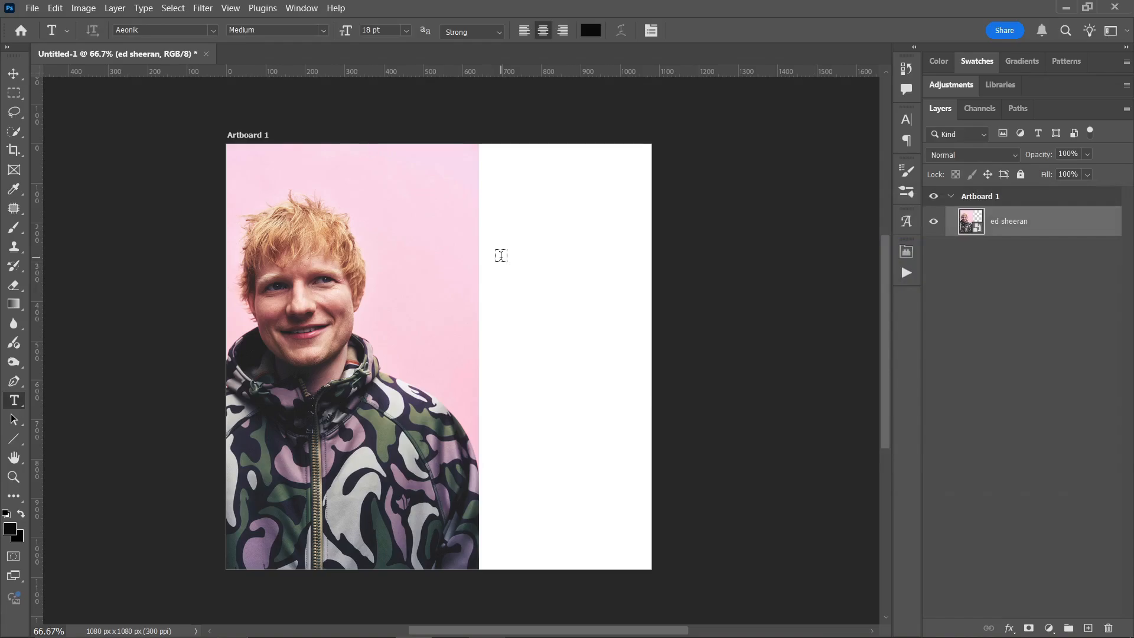
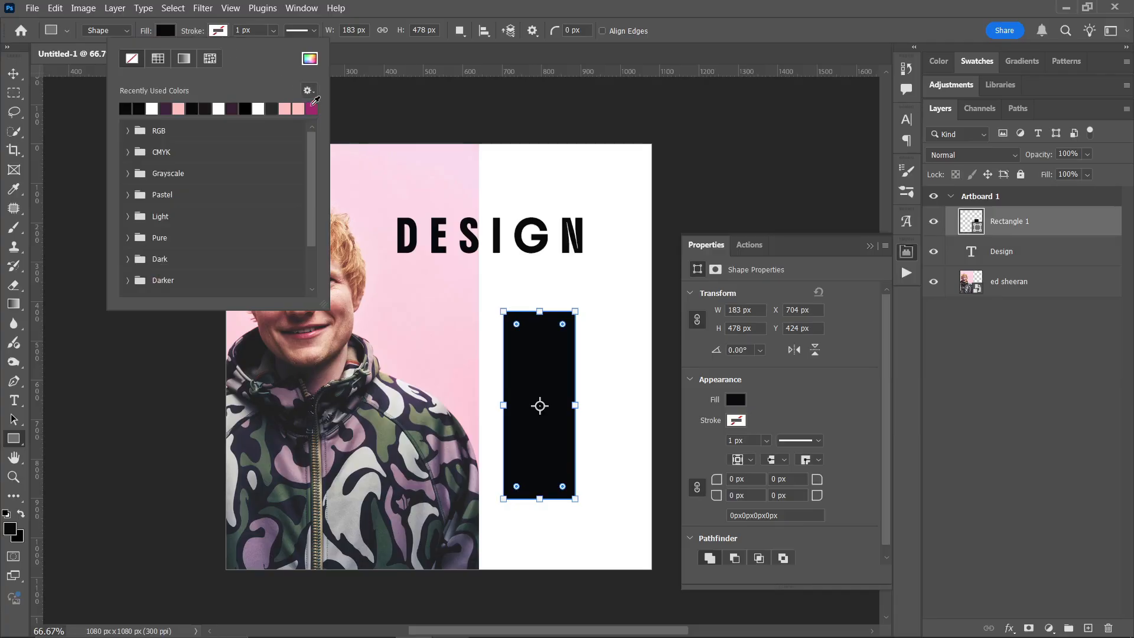
- Give the black rectangle a magenta stroke from the recently used colors, 20 px wide
left_click(313, 109)
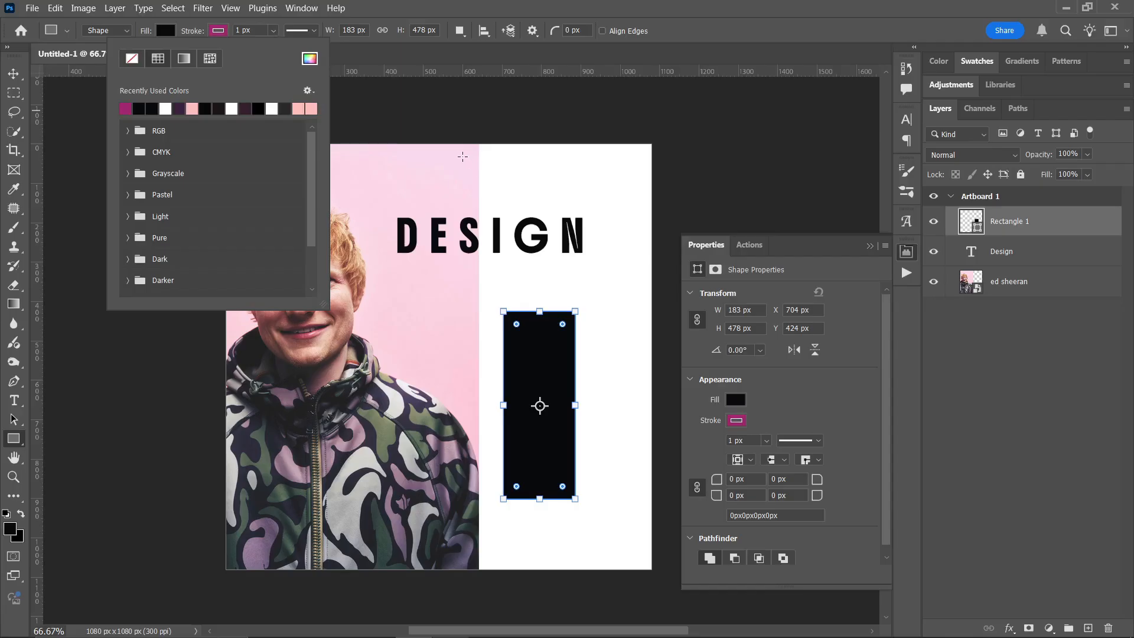
left_click(254, 27)
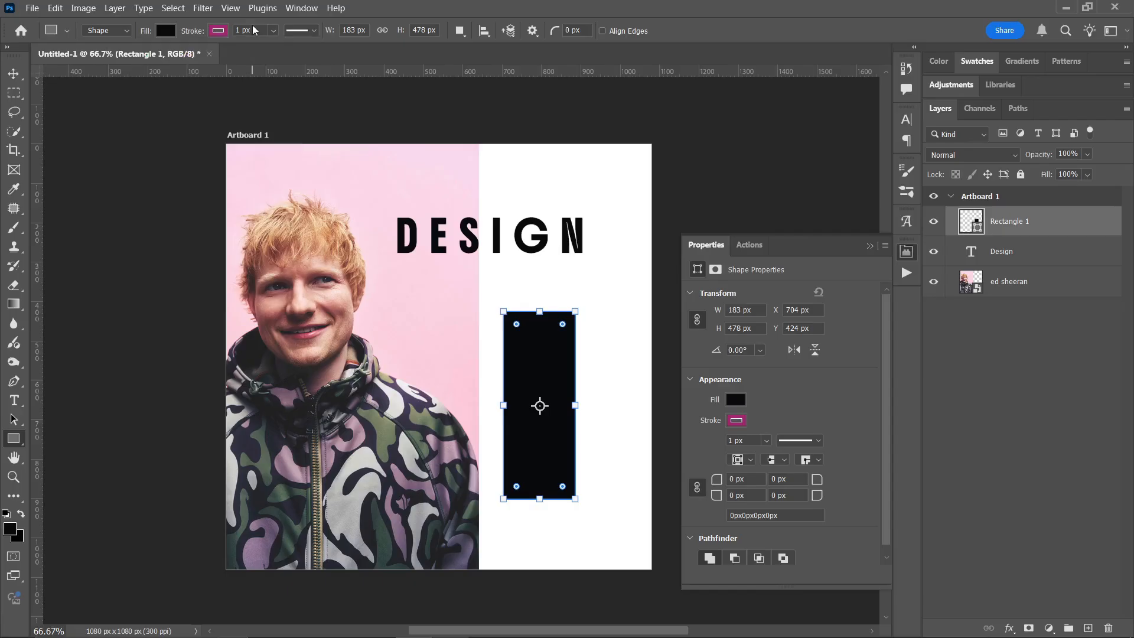
left_click(253, 27)
type("20")
key("Return")
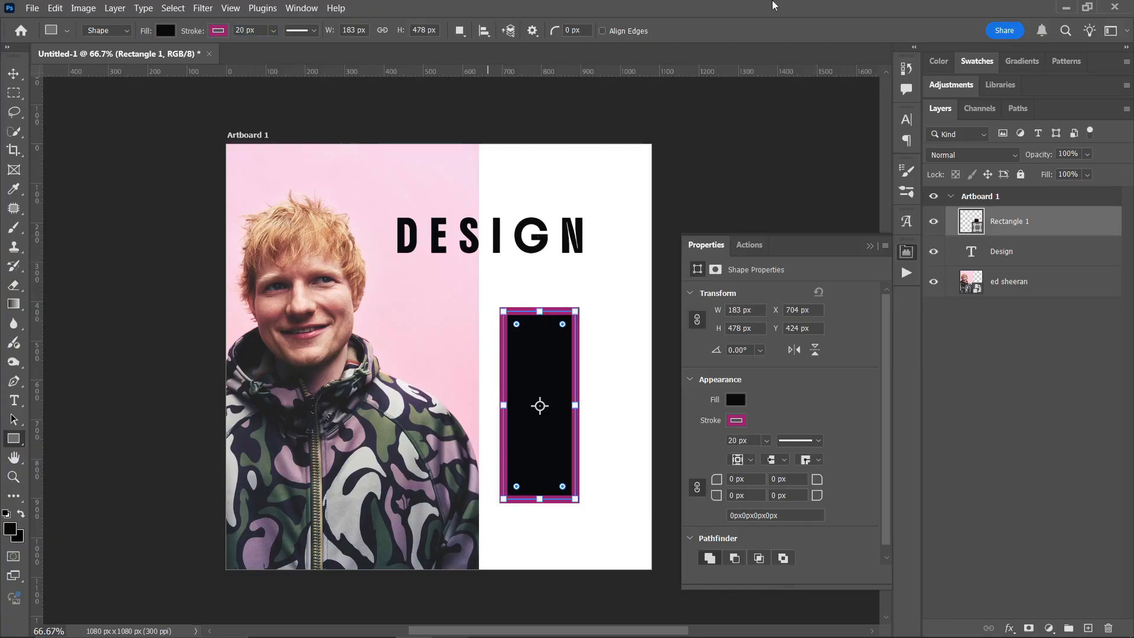
- Undo the rectangle's 20 px stroke width and move it partly past the artboard's right edge, to about X 965.5 px, Y 36.5 px
left_click(13, 74)
left_click_drag(579, 384, 614, 378)
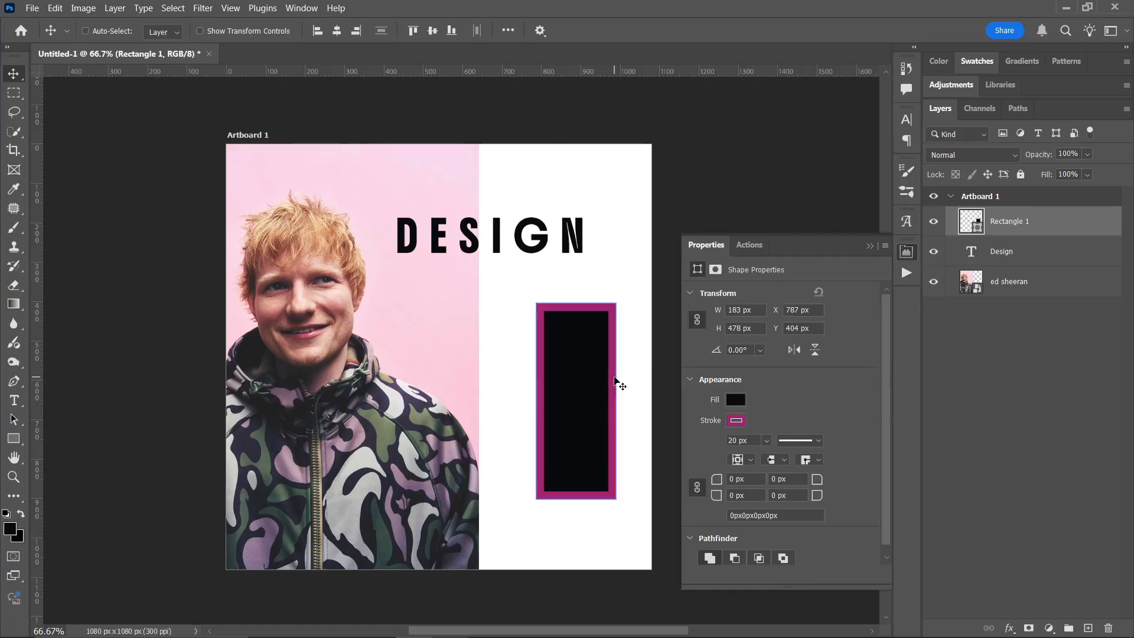
key("ctrl+z")
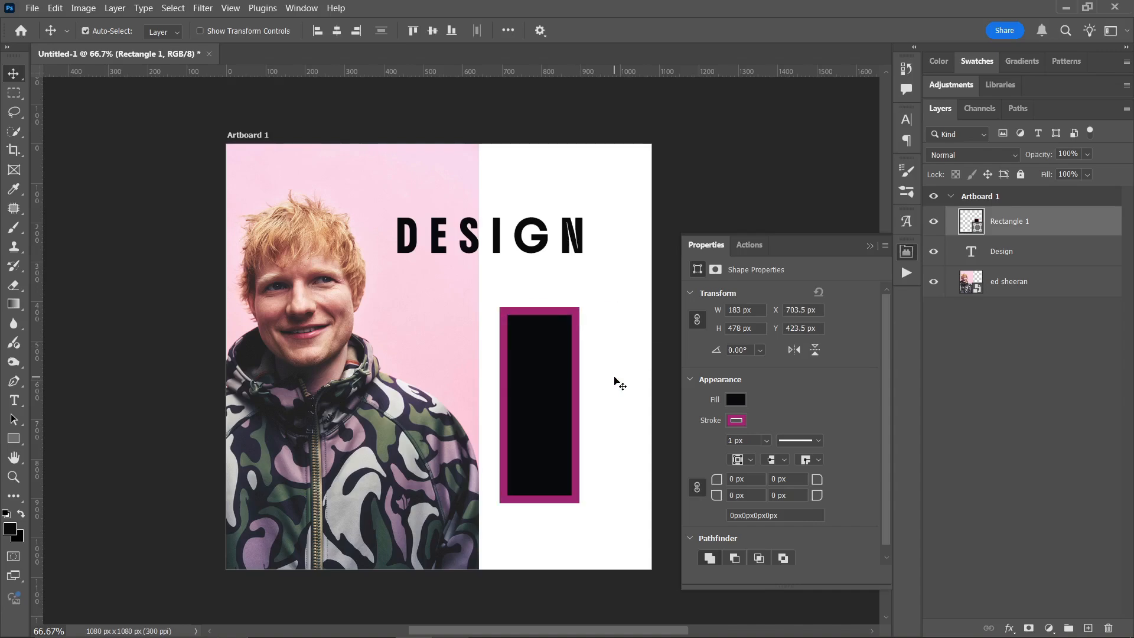
key("ctrl+z")
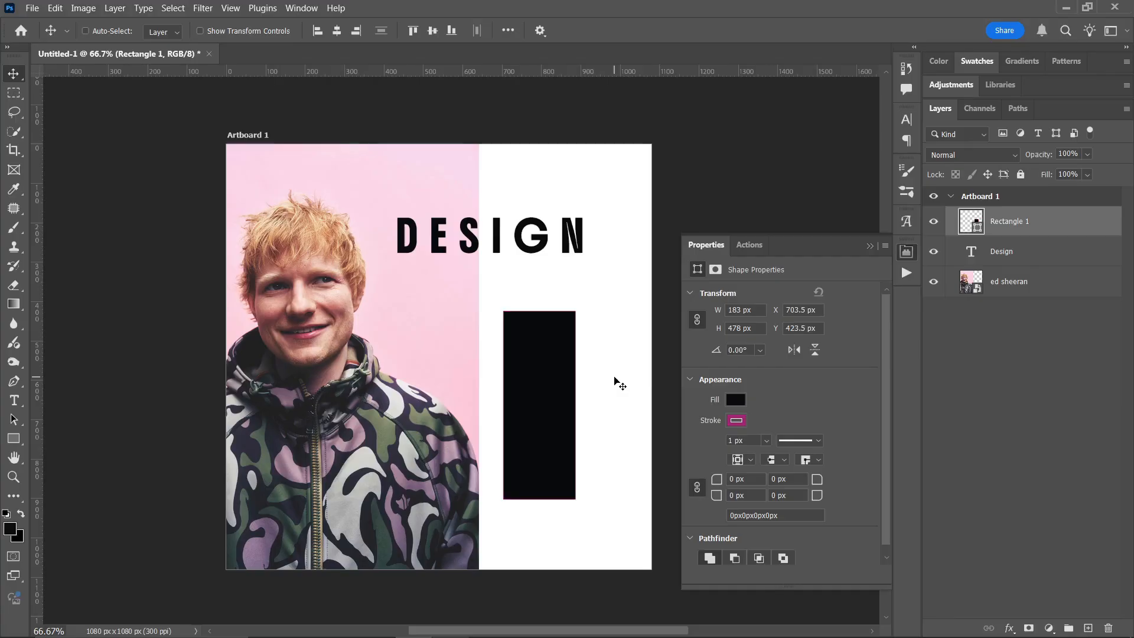
left_click_drag(551, 381, 648, 222)
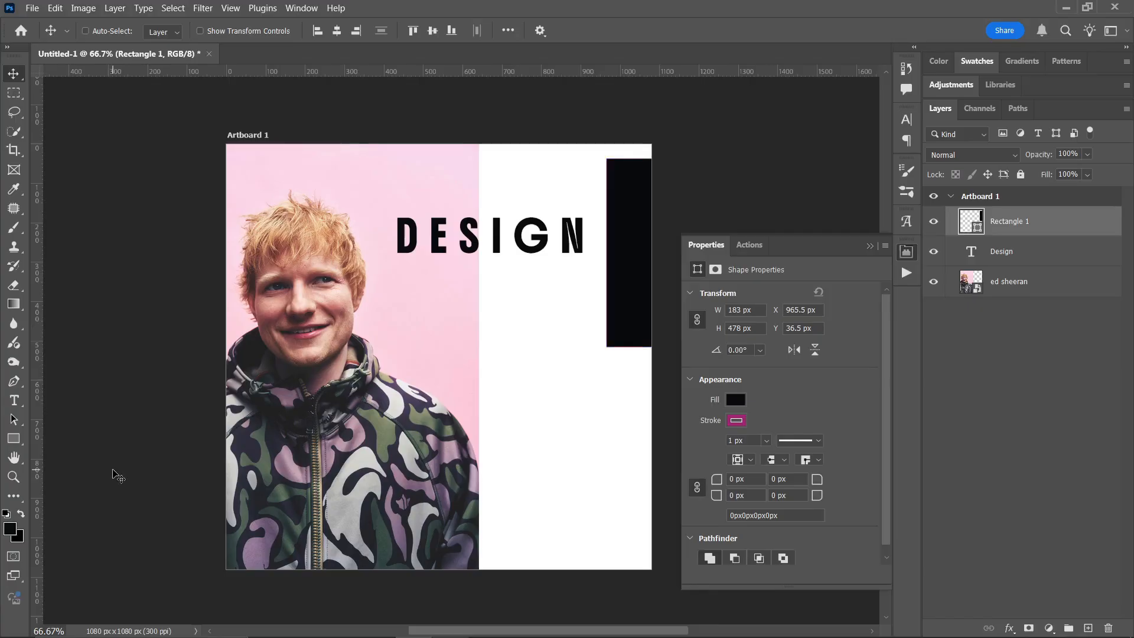
- Draw a square of about 320 by 320 px in the white area below the black rectangle
left_click(13, 439)
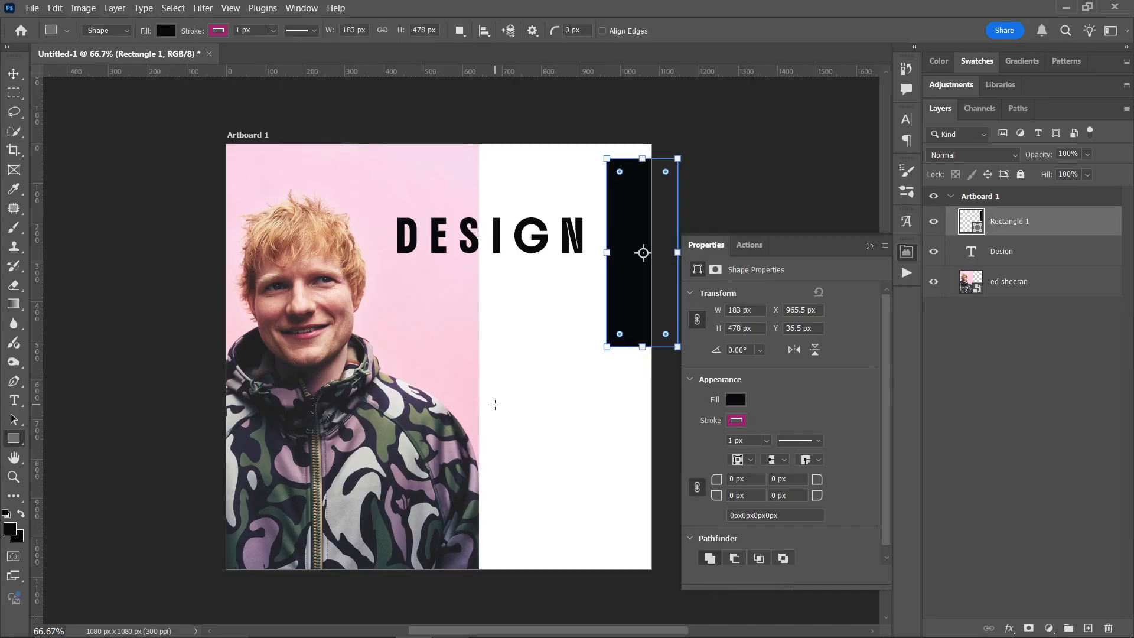
left_click_drag(493, 408, 592, 465)
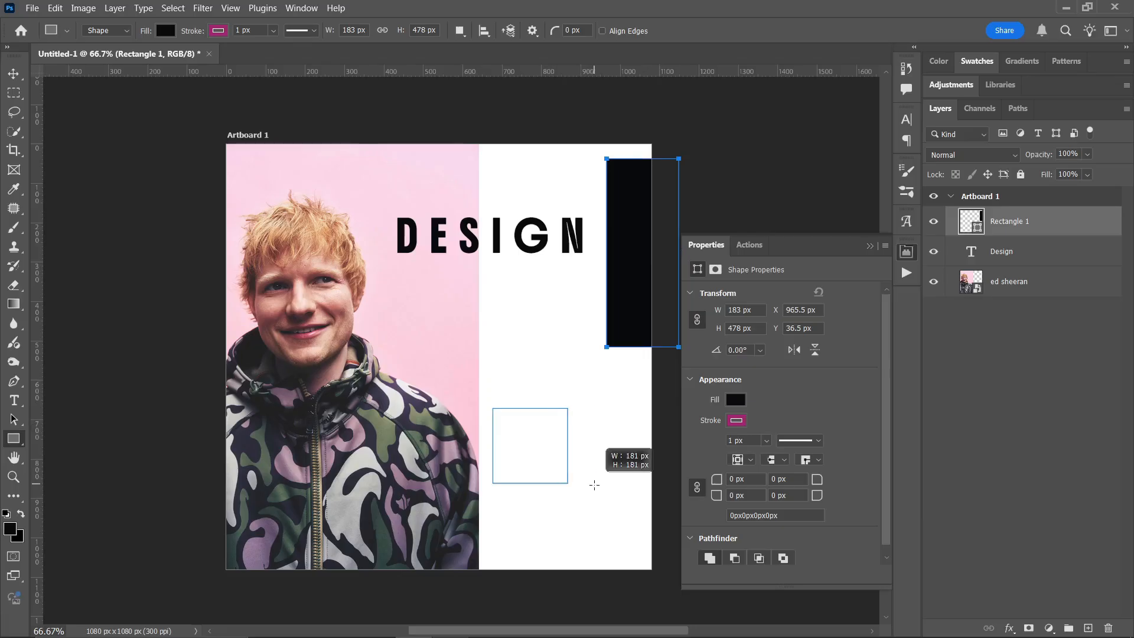
left_click_drag(594, 485, 614, 524)
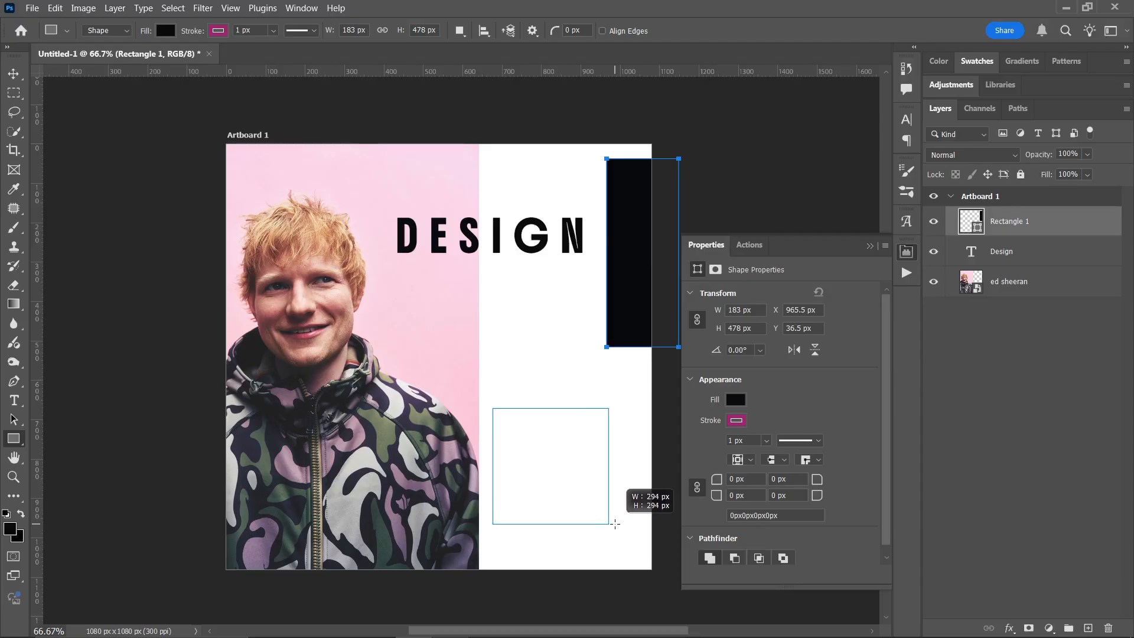
mouse_move(615, 523)
left_mouse_down()
mouse_move(622, 474)
mouse_move(523, 490)
mouse_move(598, 555)
mouse_move(592, 537)
mouse_move(620, 551)
mouse_move(634, 525)
mouse_move(620, 535)
left_mouse_up()
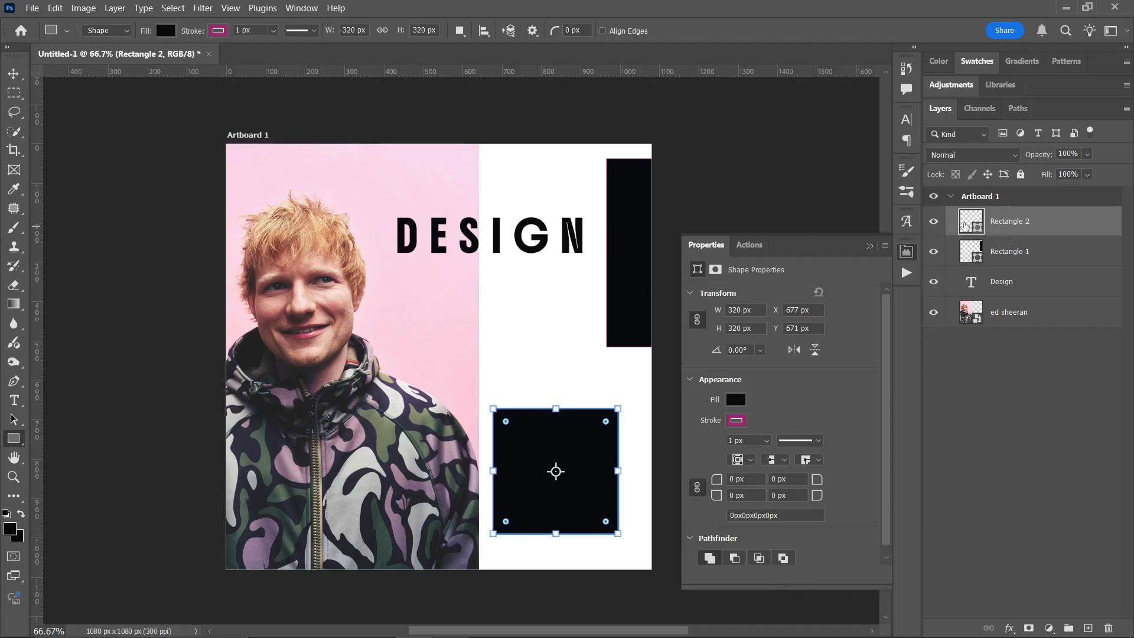
- Try the photo's pink background as the new square's fill color, and apply an olive green sampled from the jacket
double_click(964, 229)
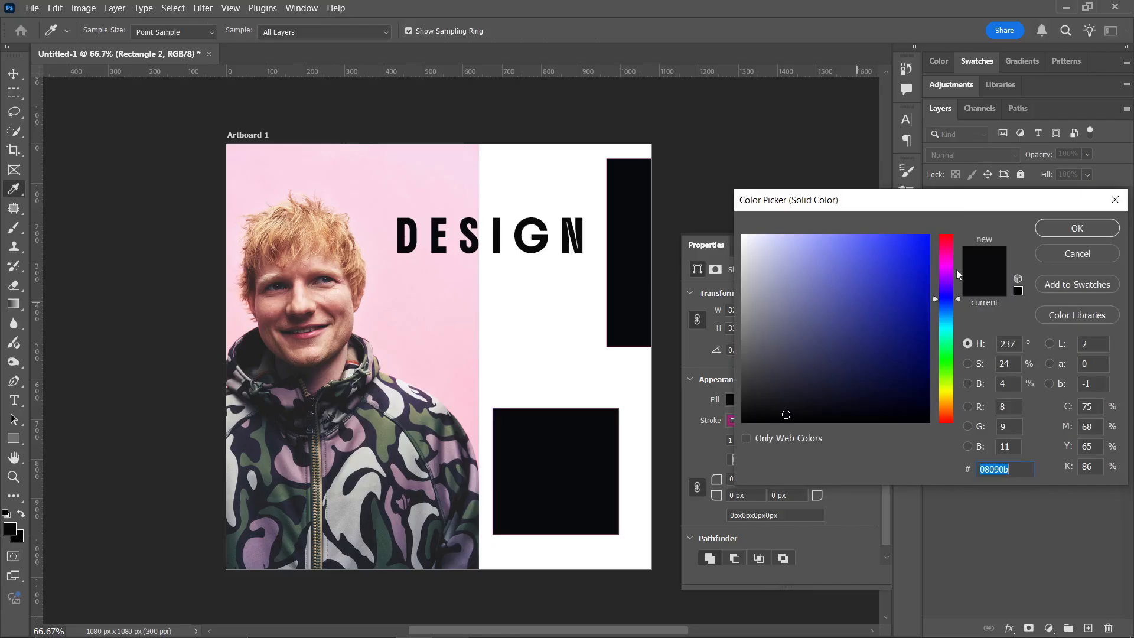
left_click(448, 349)
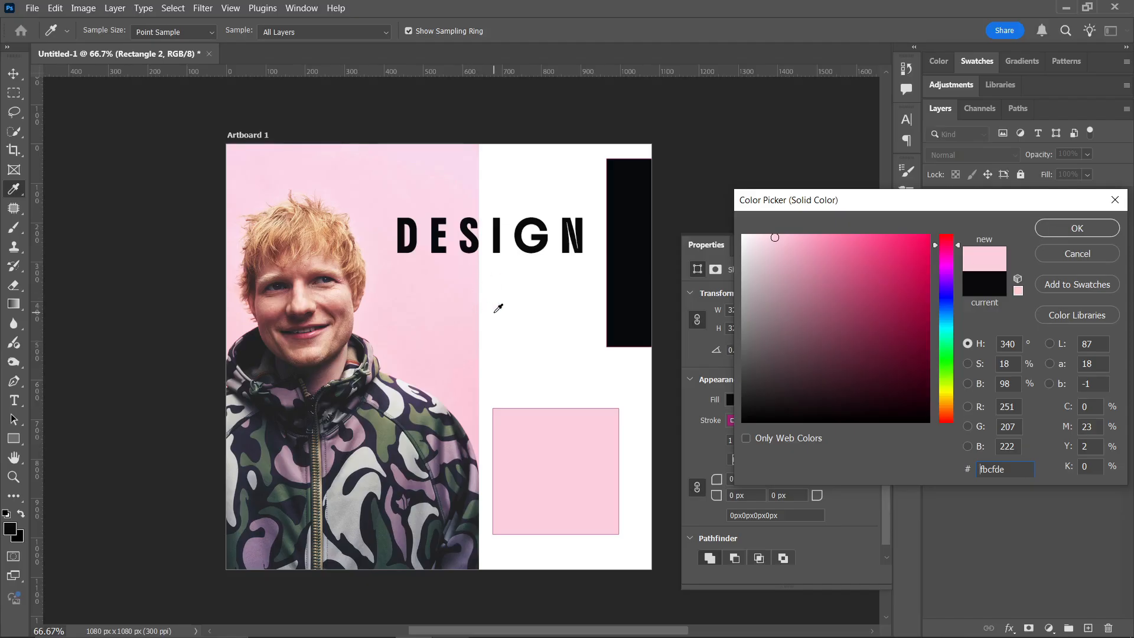
left_click(342, 321)
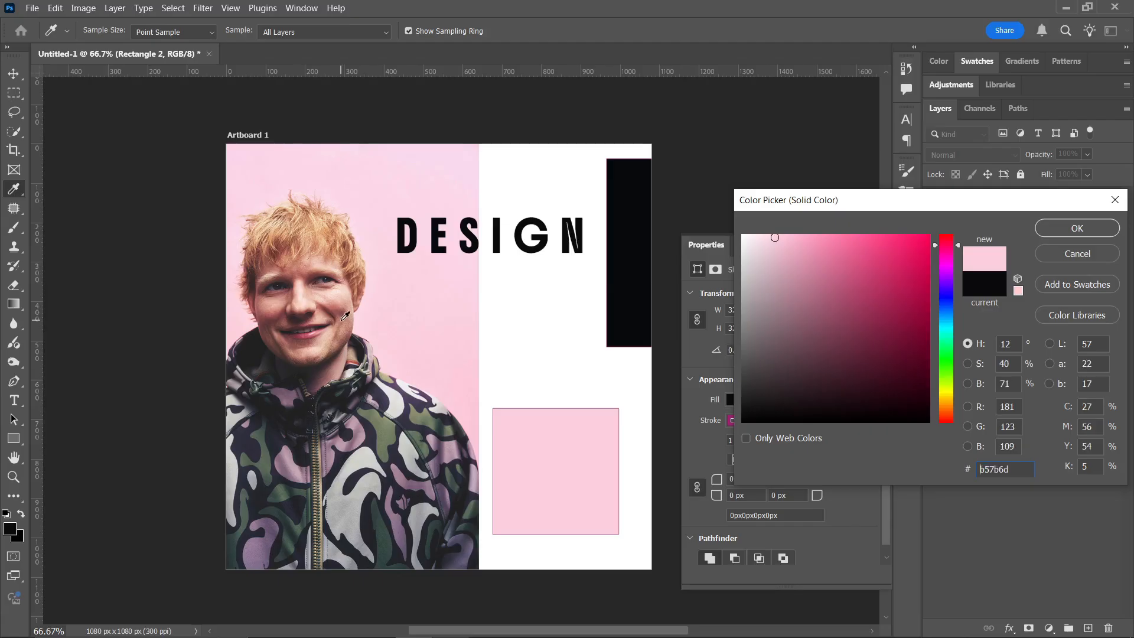
left_click(376, 439)
left_click(381, 420)
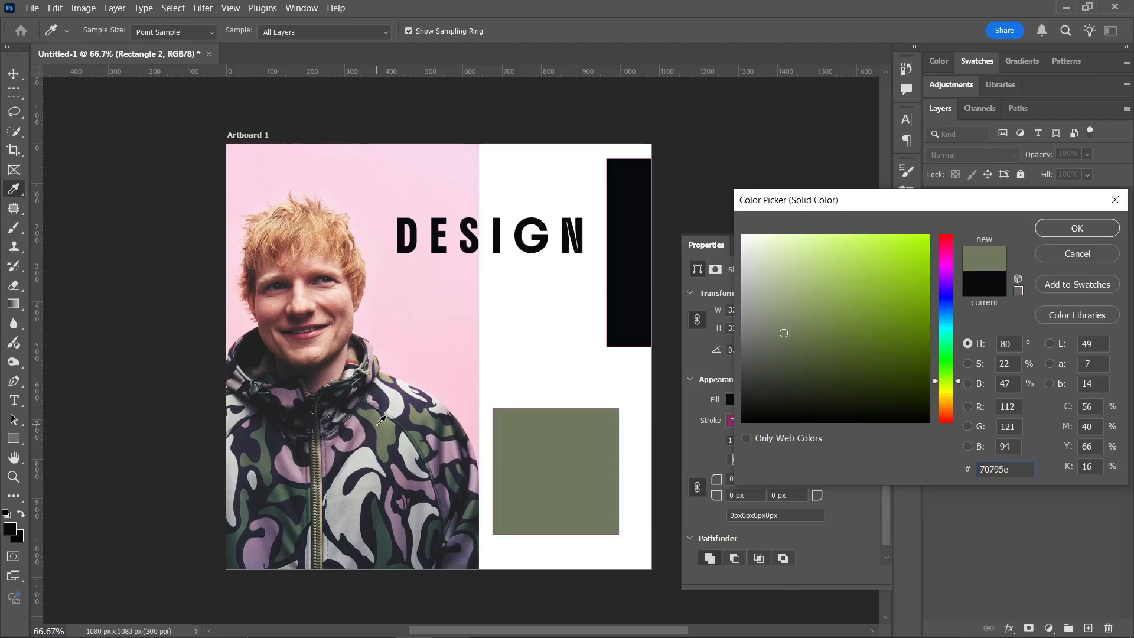
left_click(387, 424)
left_click(1077, 229)
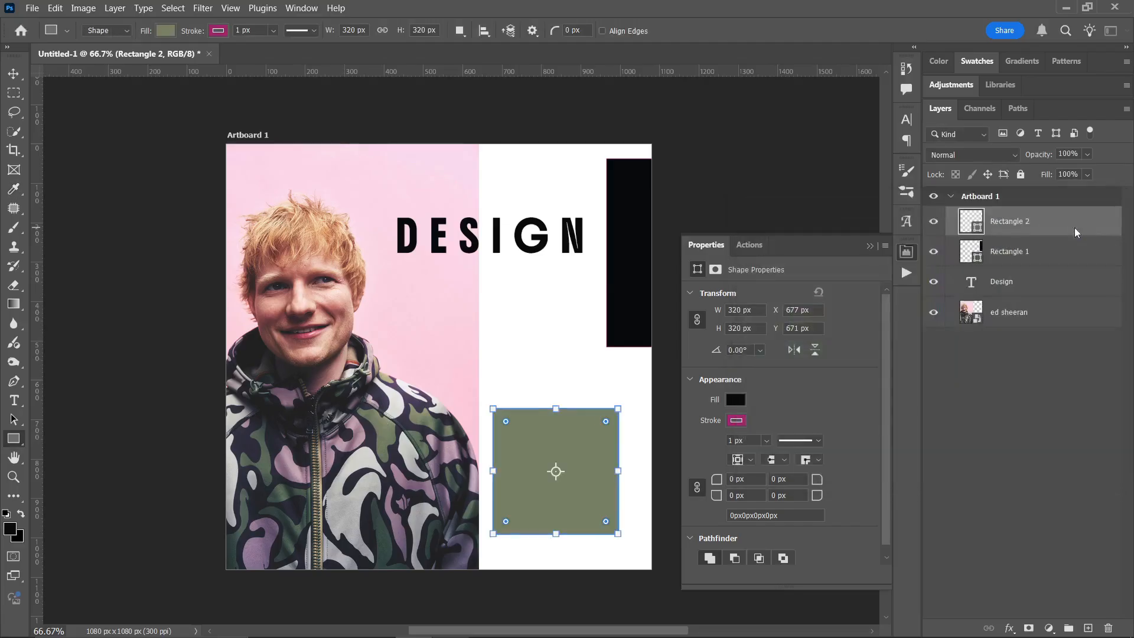
- Move the green square slightly to the right, to about X 704 px, and remove its magenta stroke
key("v")
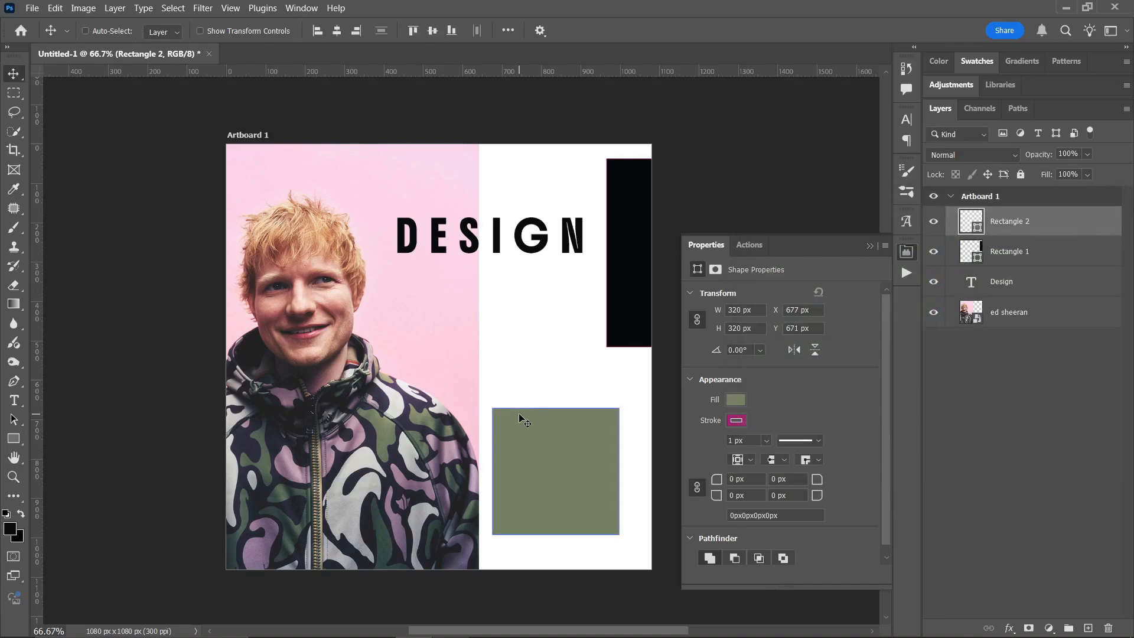
left_click_drag(533, 430, 544, 435)
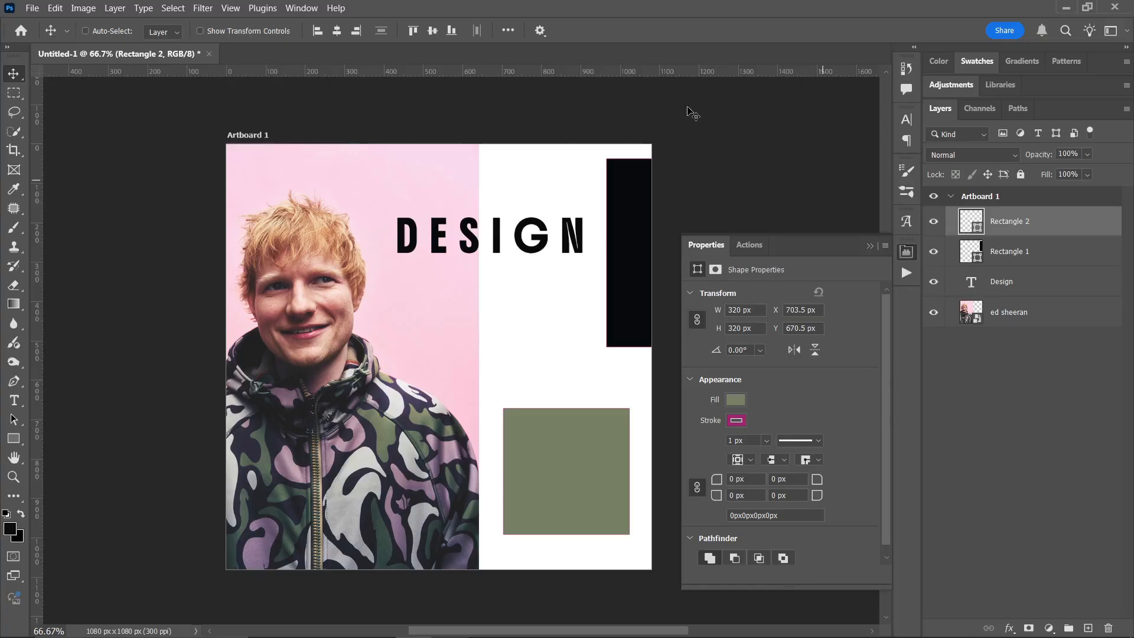
key("u")
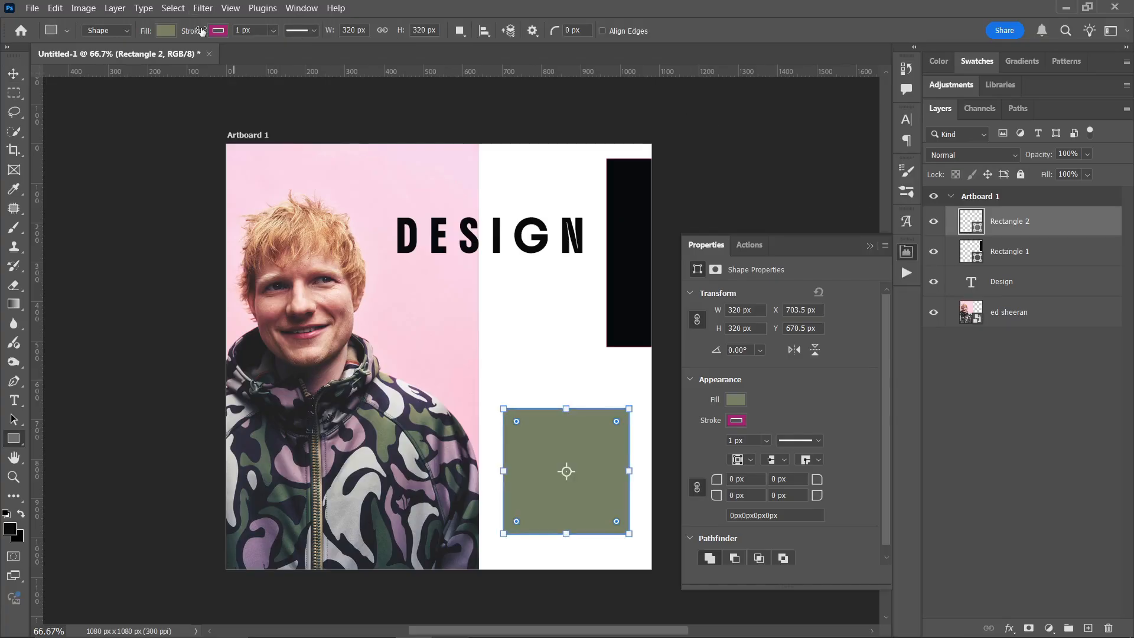
left_click(217, 32)
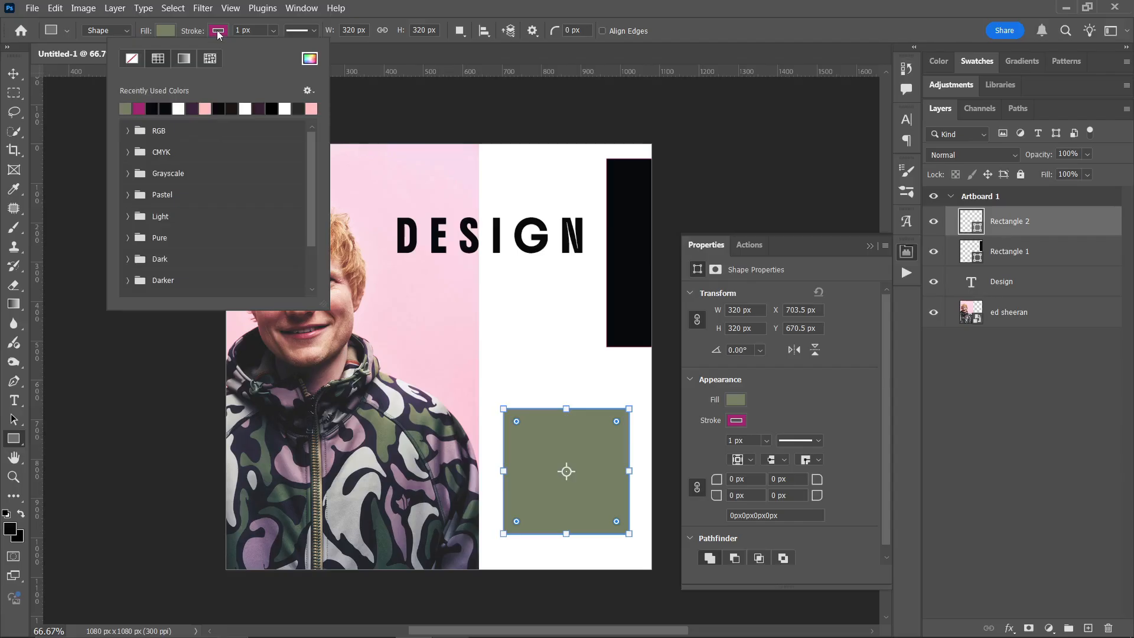
left_click(132, 59)
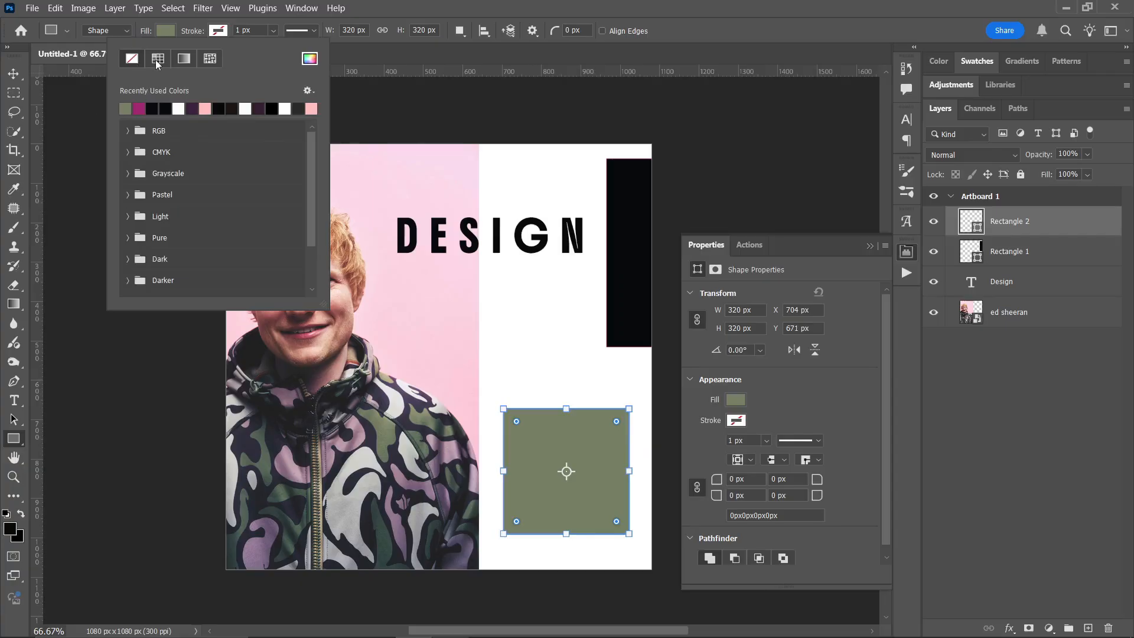
left_click(156, 59)
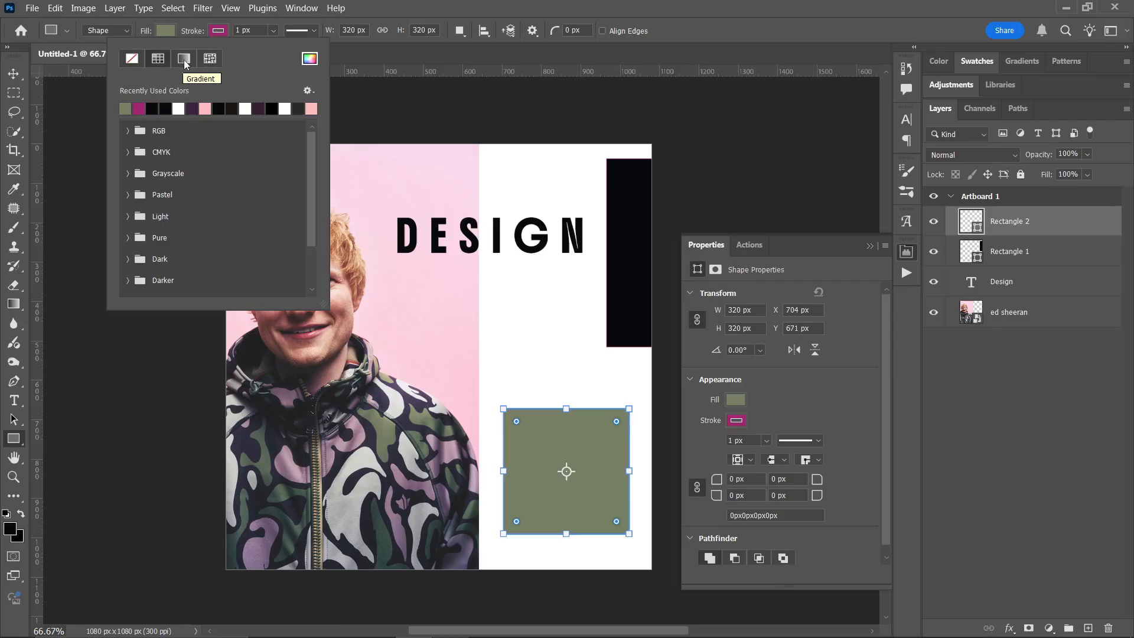
left_click(129, 61)
key("Escape")
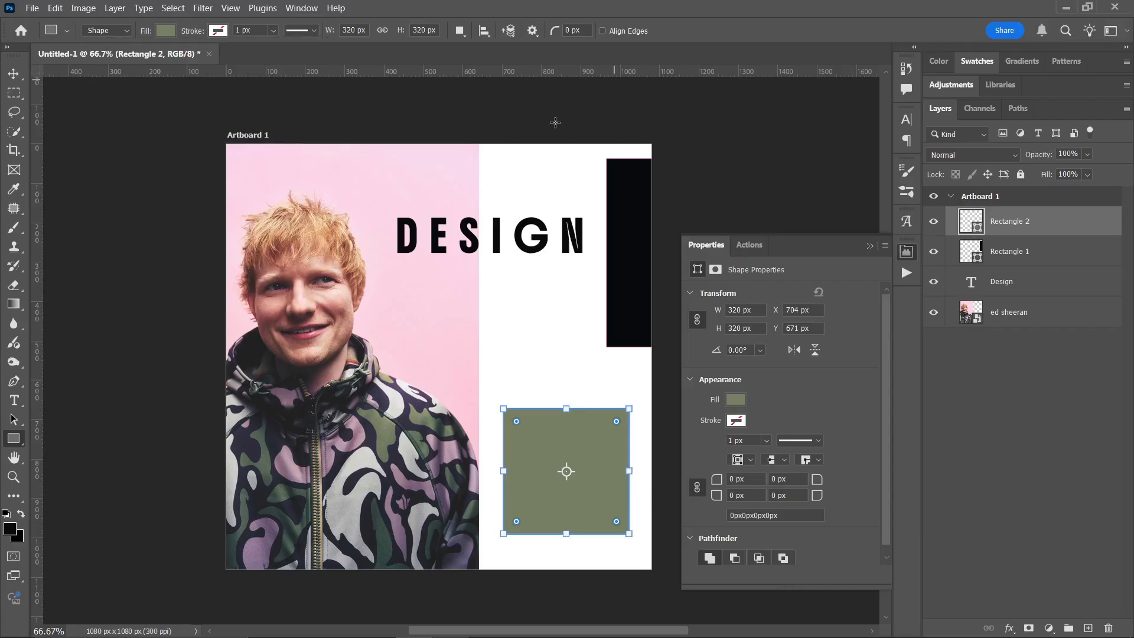
- Move the green square up to about X 738 px, Y 540 px, and collapse the shape properties
key("v")
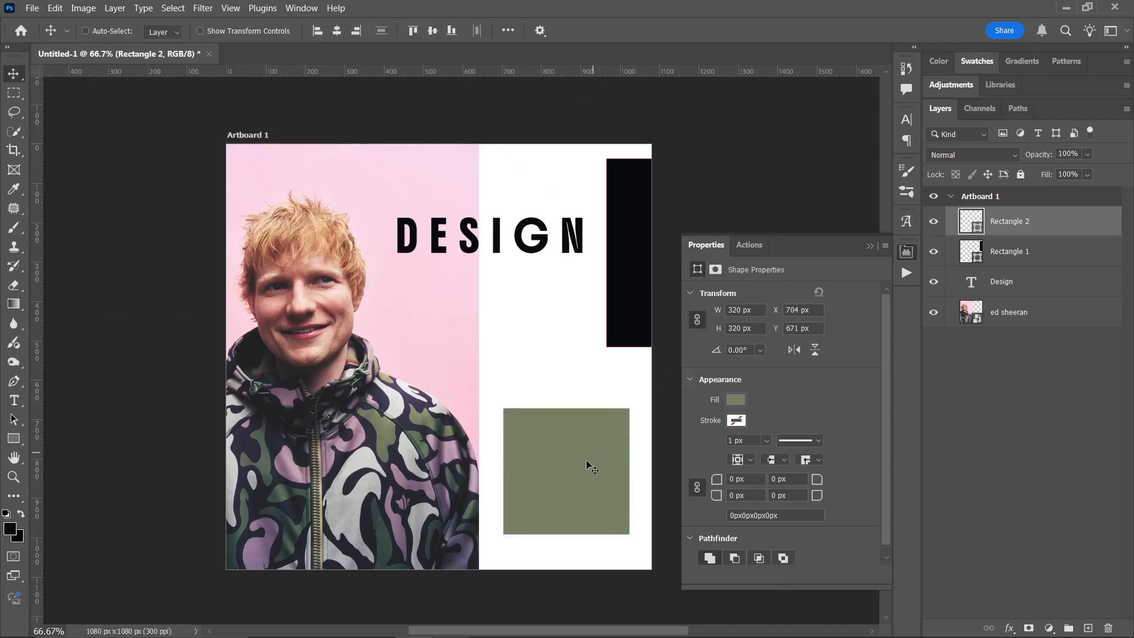
left_click_drag(586, 465, 600, 408)
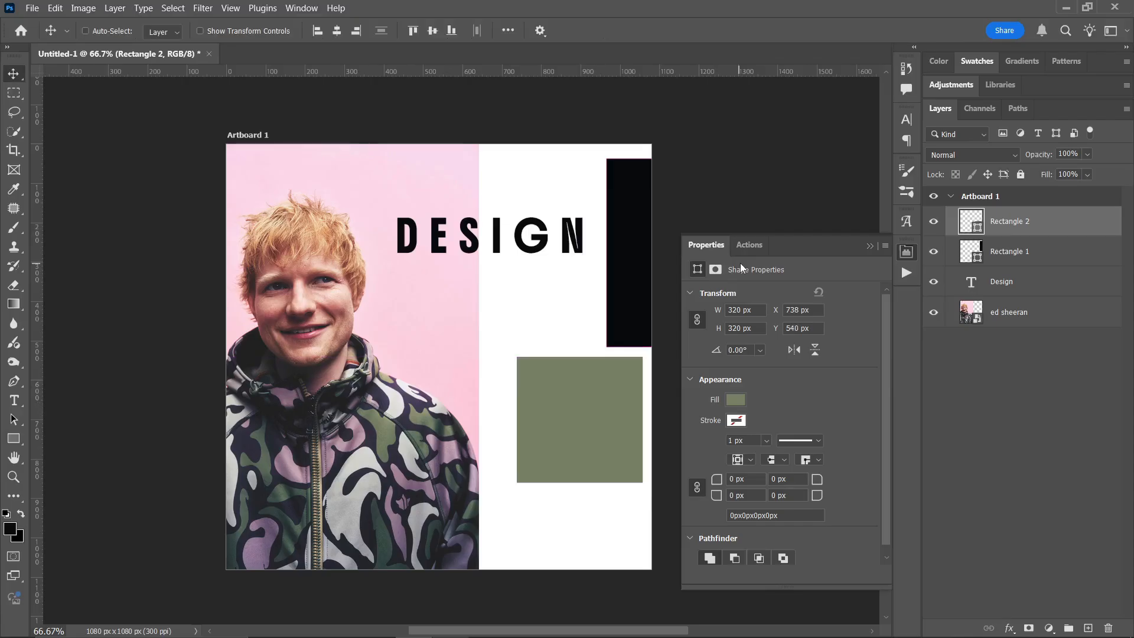
left_click(872, 246)
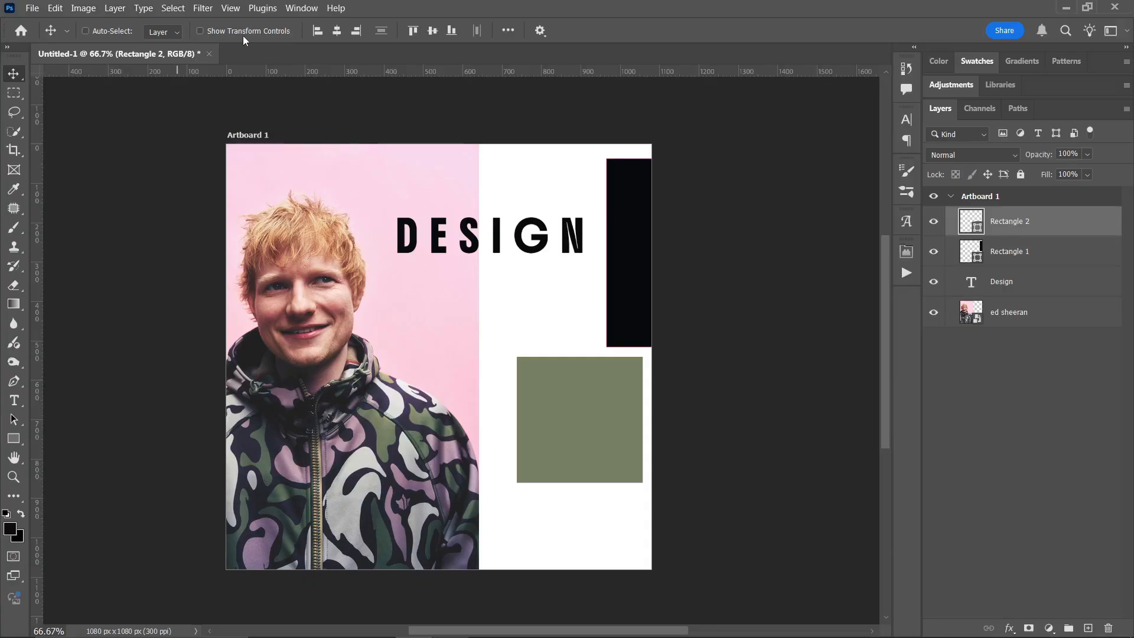
- Try the transform controls and scale the green square down from its upper-right corner with Free Transform, and undo the scaling
left_click(200, 31)
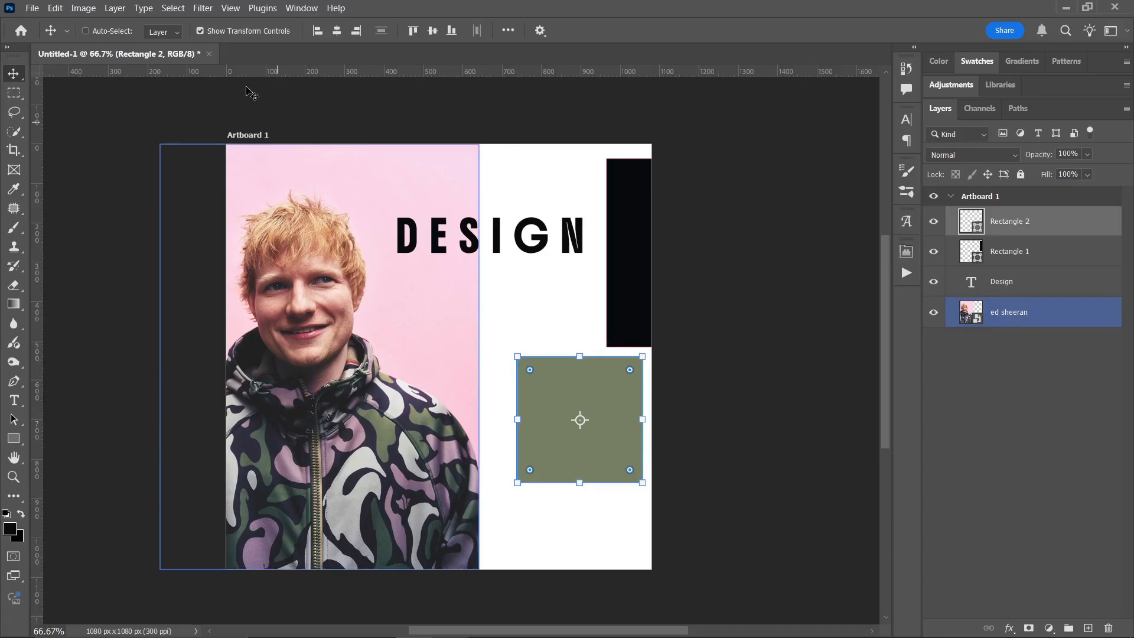
left_click(200, 31)
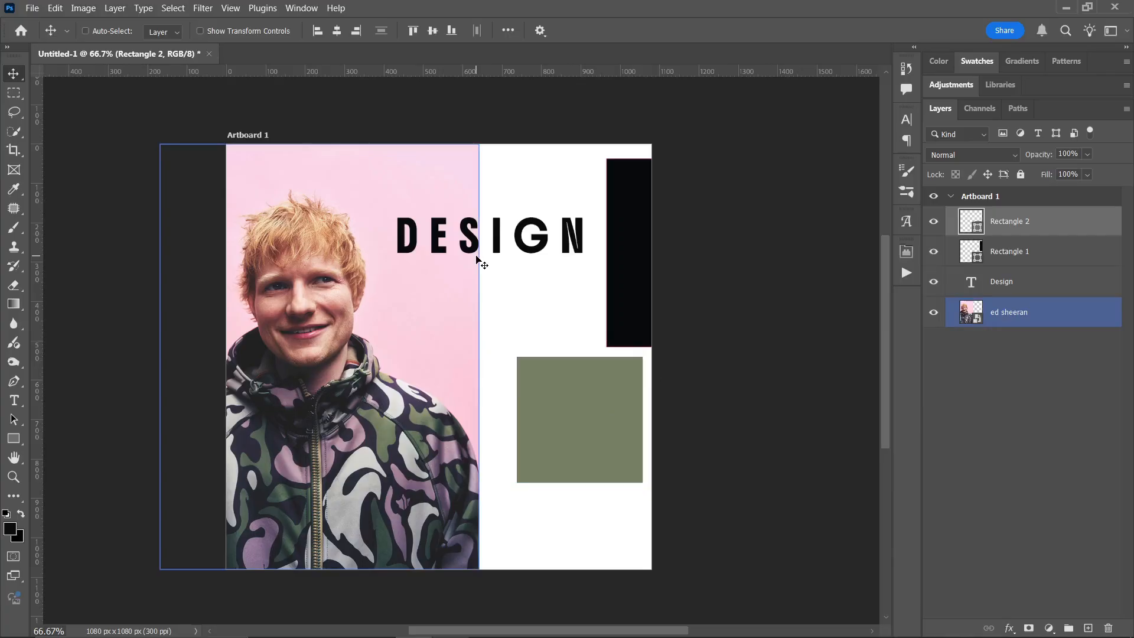
key("ctrl+t")
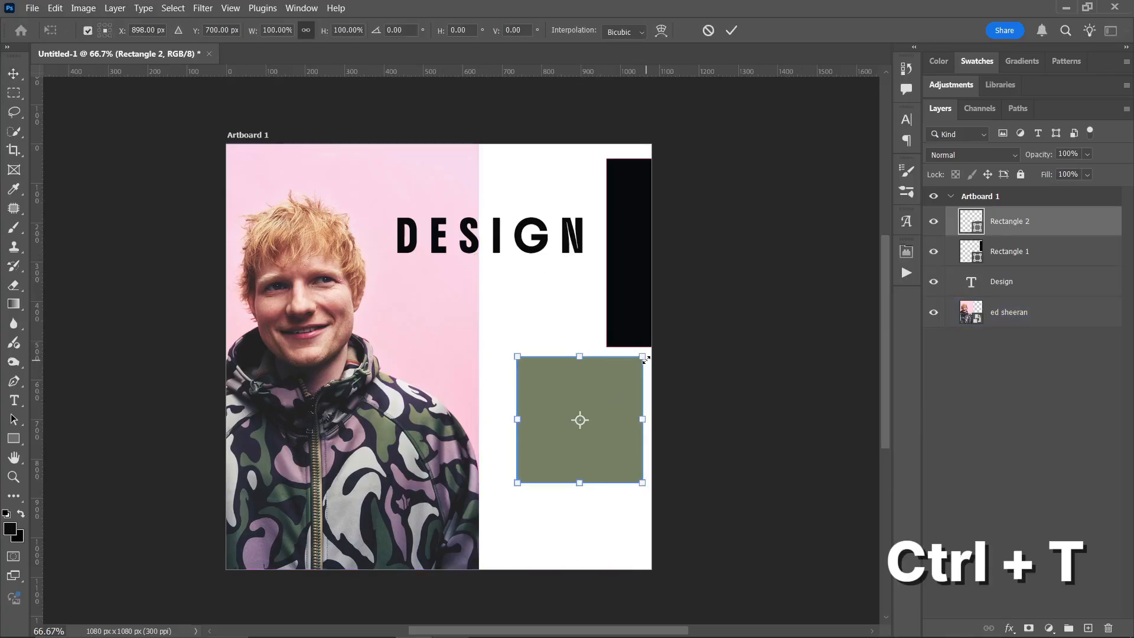
left_click_drag(646, 359, 625, 384)
key("Return")
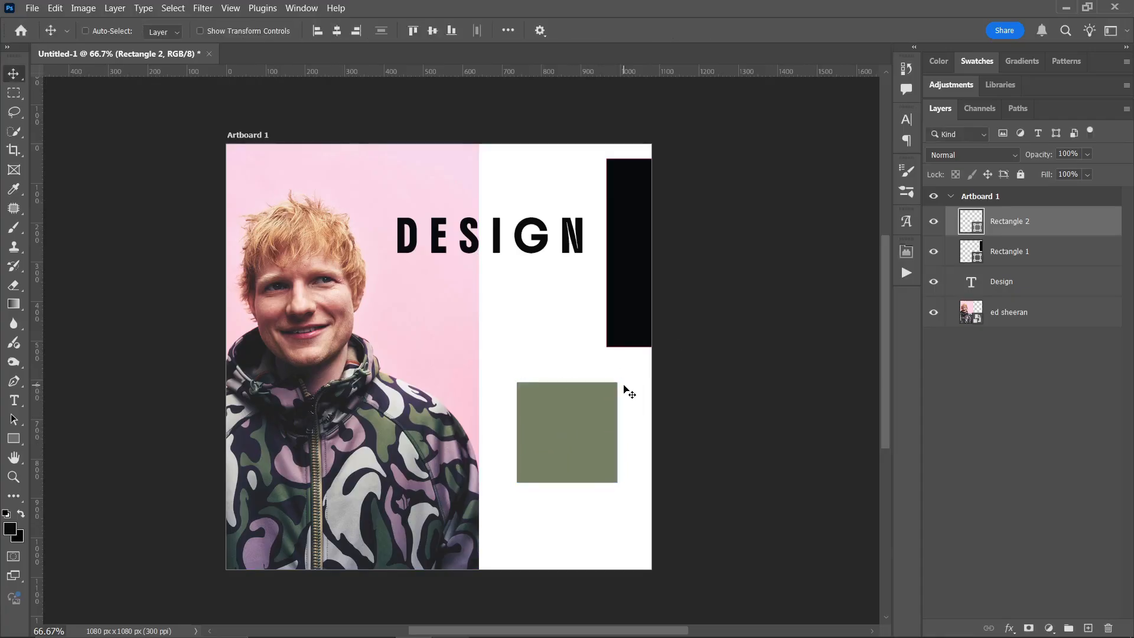
key("ctrl+z")
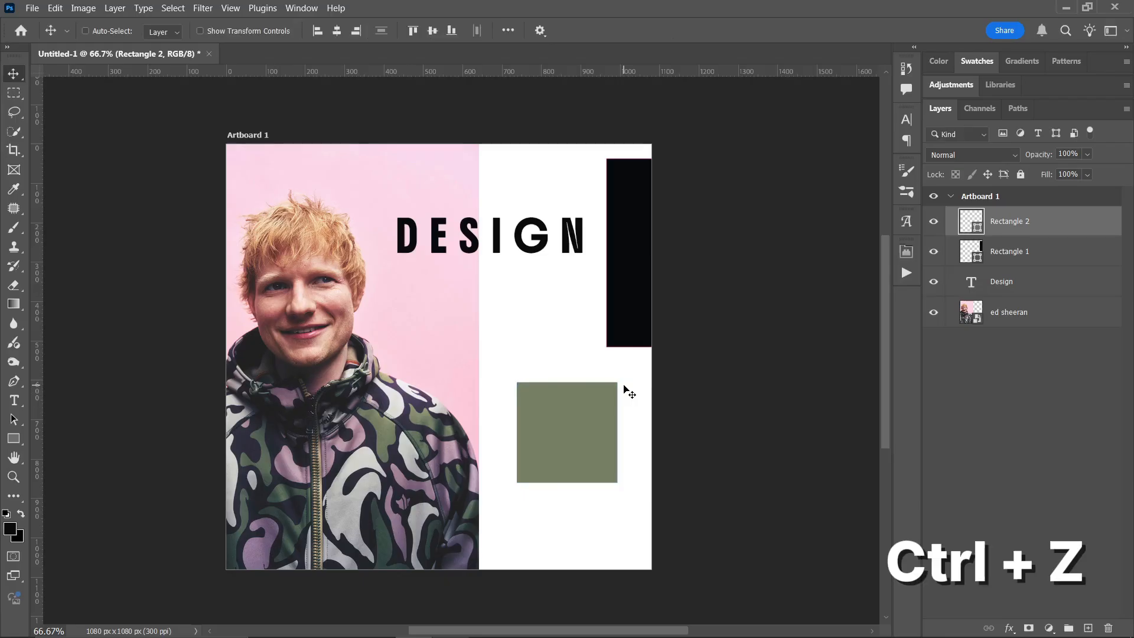
- Try enlarging and rotating the green square clockwise and moving it down toward the jacket, and undo the move and the transform
key("ctrl+t")
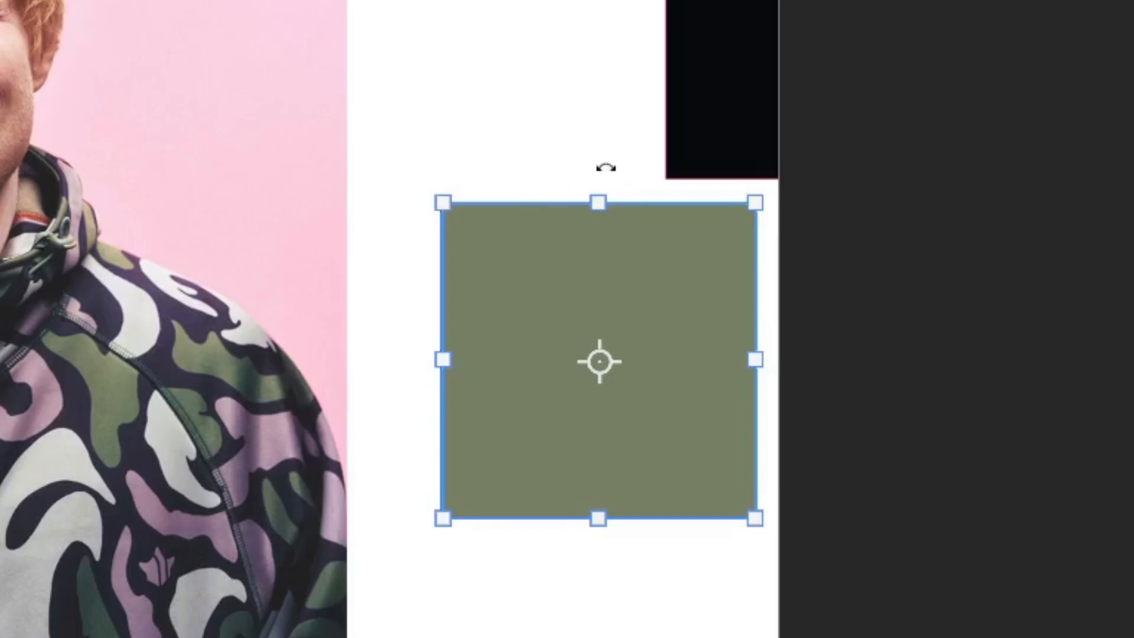
left_click_drag(599, 203, 638, 174)
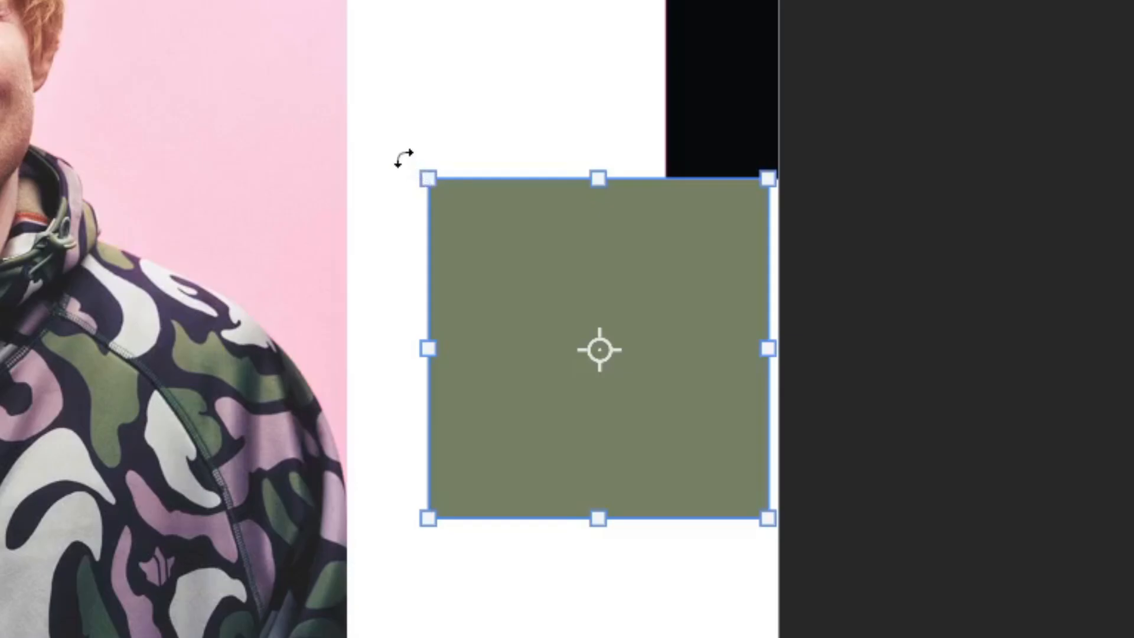
left_click_drag(402, 158, 496, 30)
left_click(496, 31)
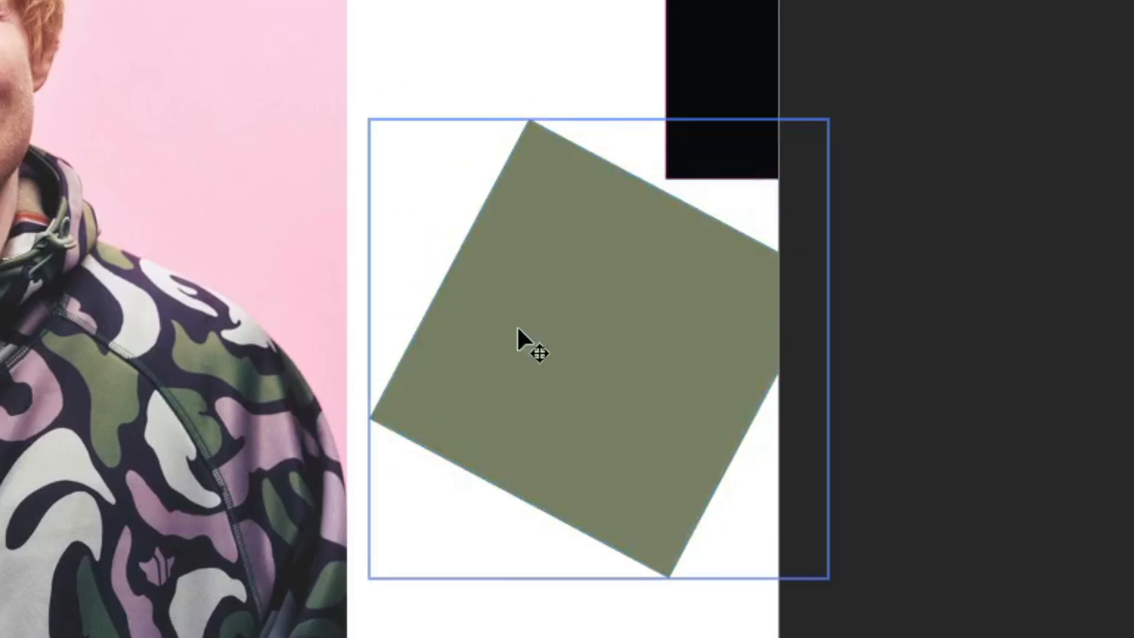
left_click_drag(515, 332, 423, 442)
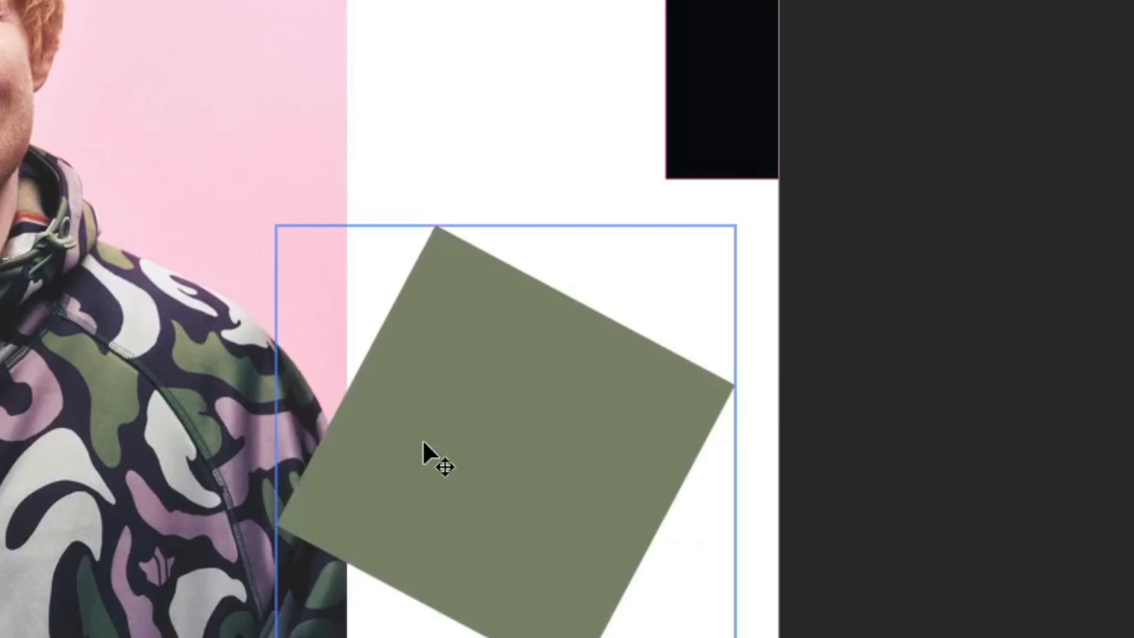
key("ctrl+z")
key("ctrl+z")
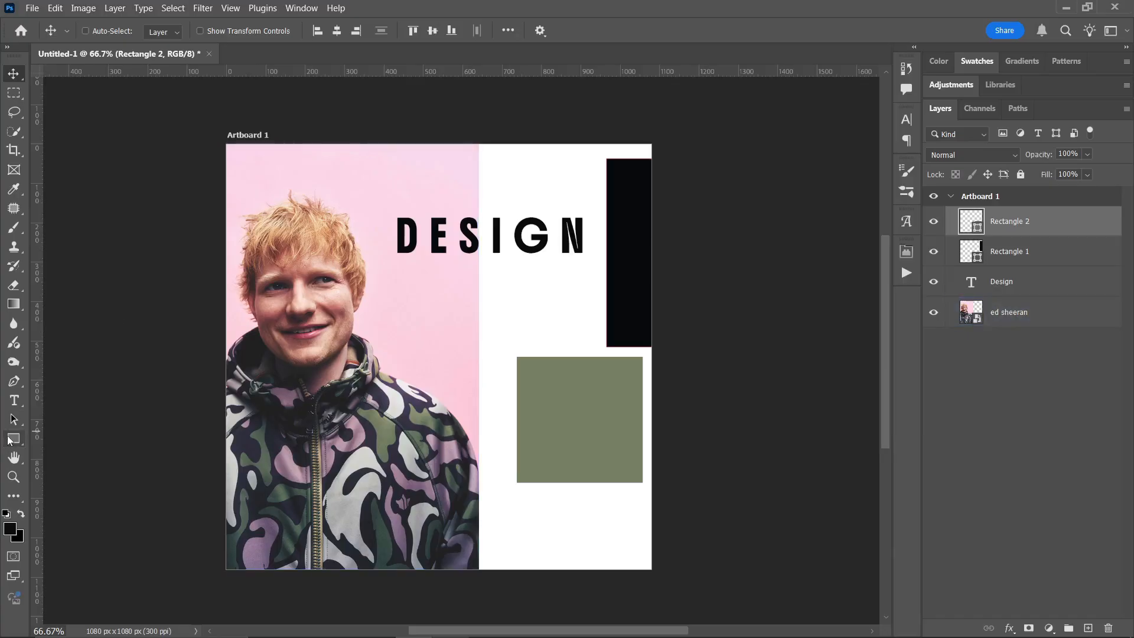
- Switch to the Polygon tool and set its number of sides to 12
left_click(12, 439)
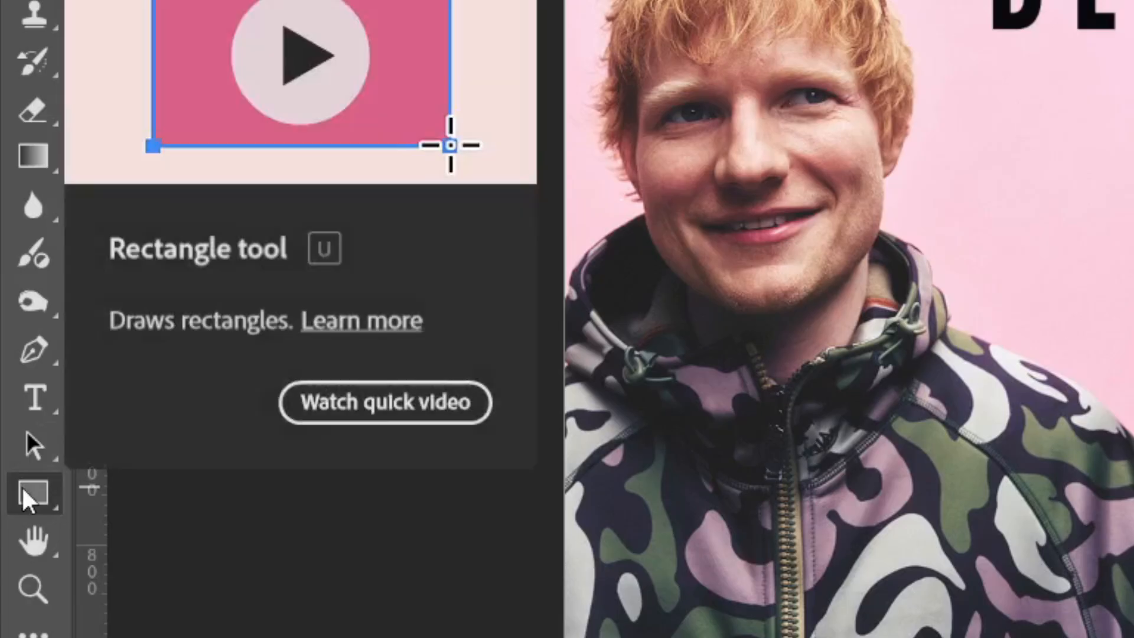
right_click(38, 506)
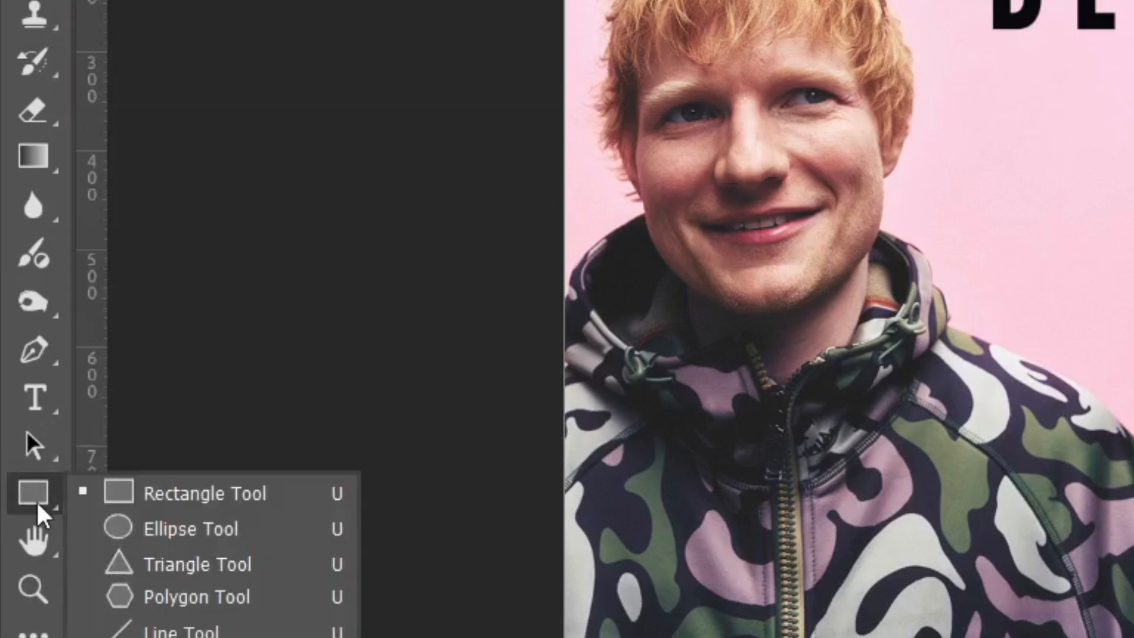
left_click(190, 597)
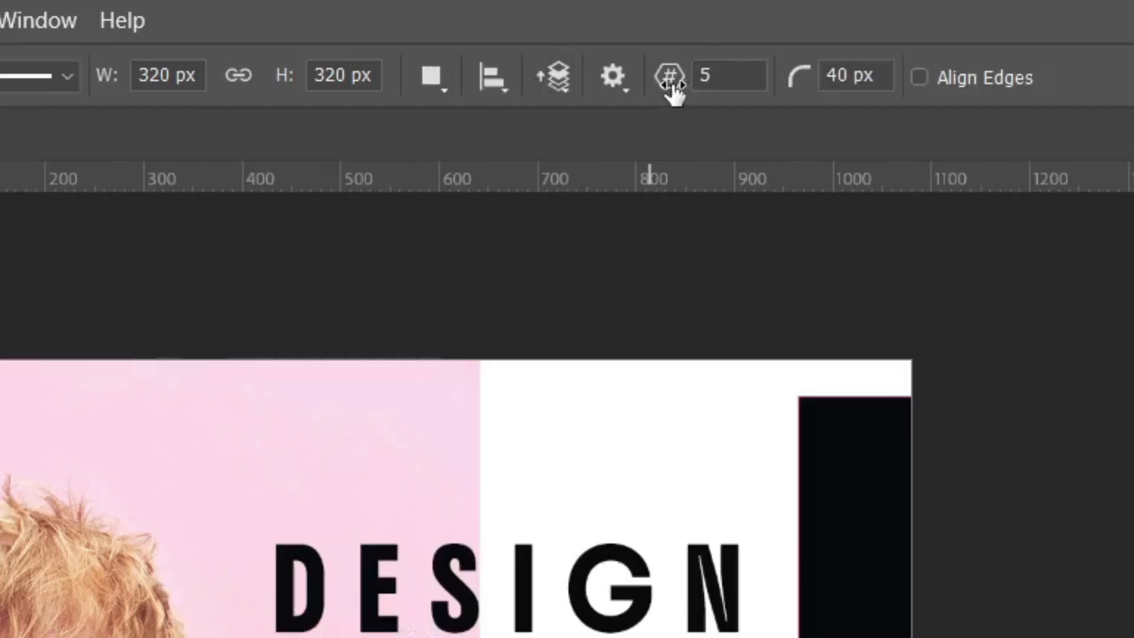
left_click(587, 31)
double_click(742, 76)
key("BackSpace")
type("12")
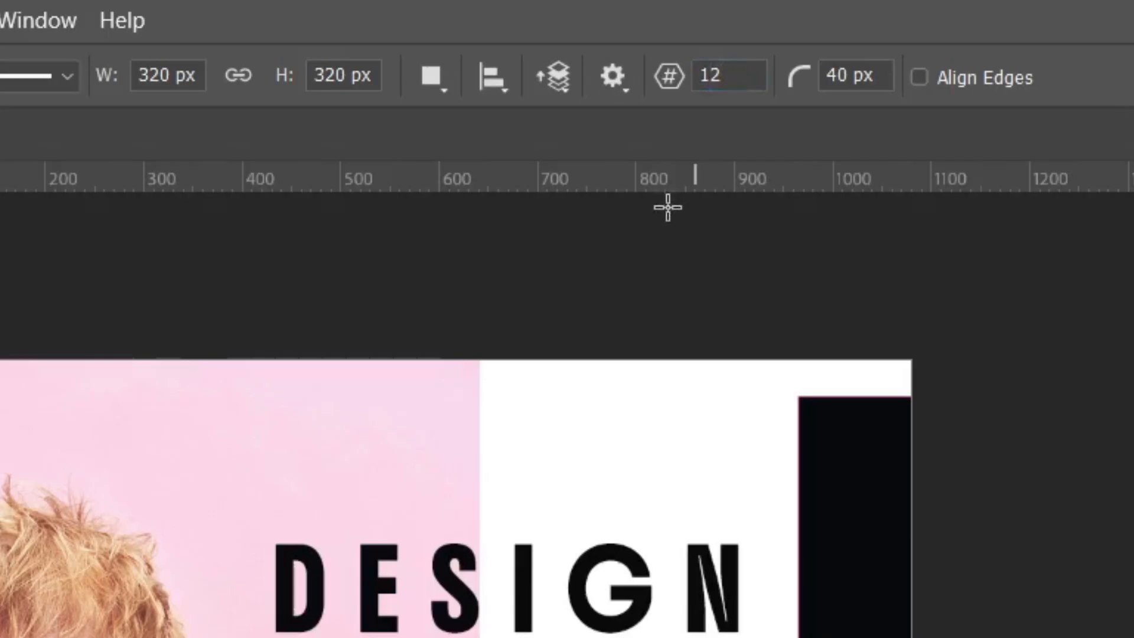
- Set the corner radius for new polygons to 0 px
left_click(864, 75)
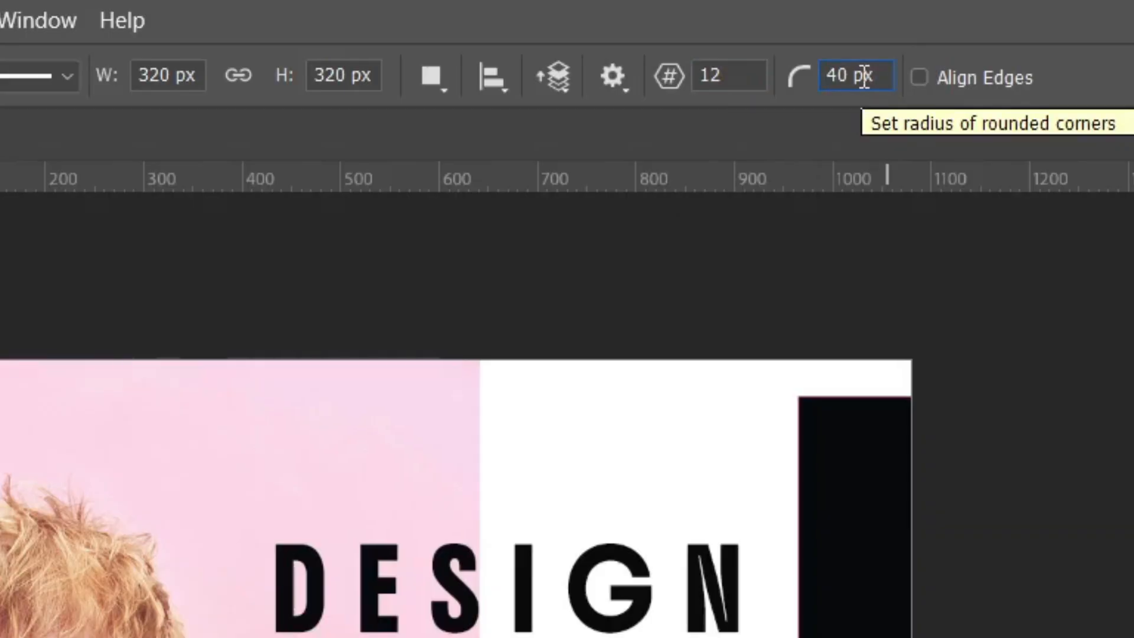
double_click(864, 75)
type("0")
key("Return")
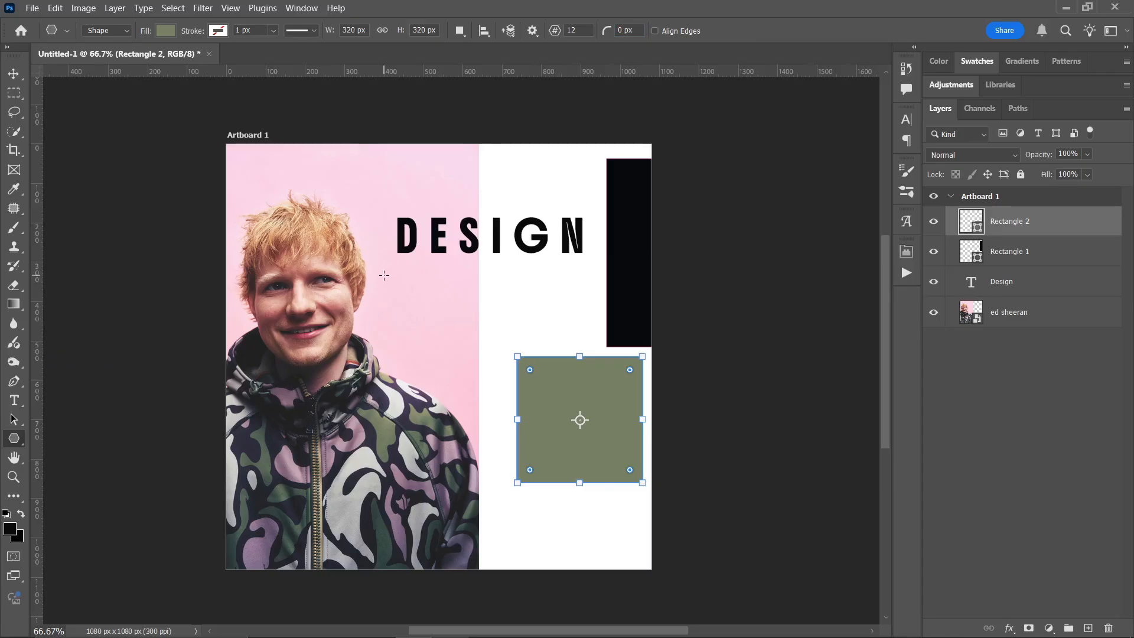
- Try a 12-sided green polygon of about 312 x 312 px below the DESIGN text, and delete it
left_click_drag(384, 276, 511, 434)
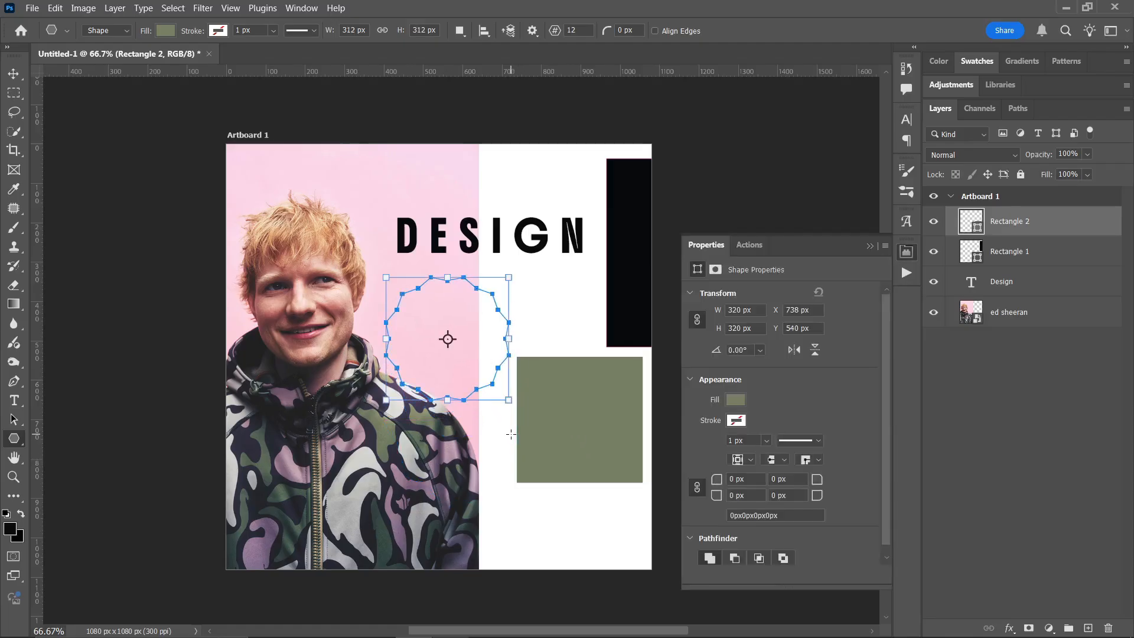
key("v")
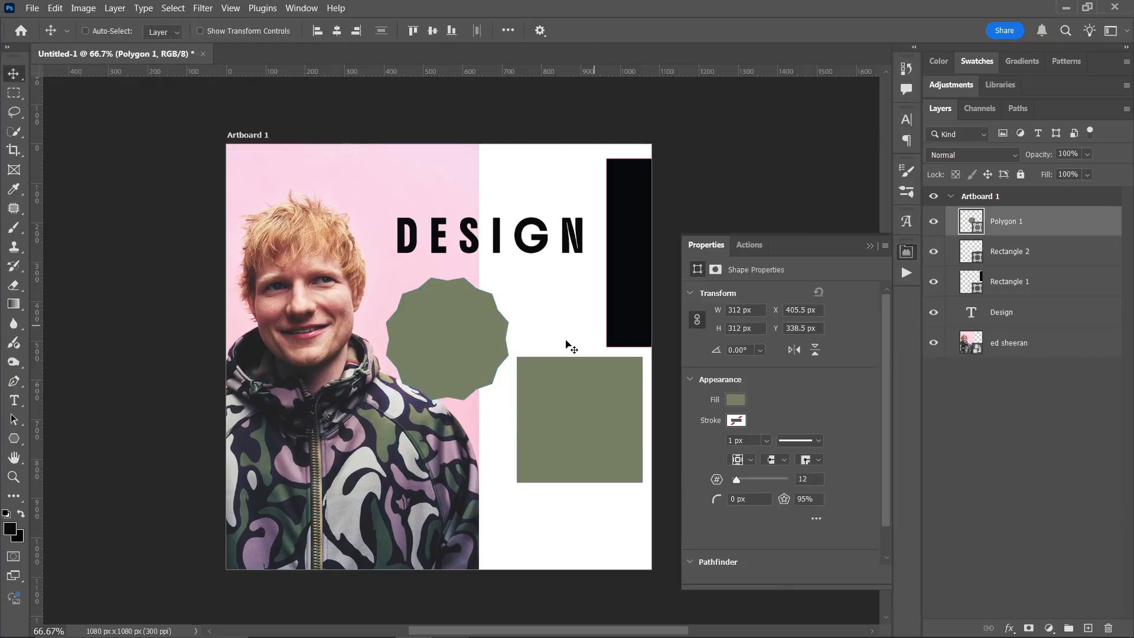
left_click_drag(459, 371, 438, 357)
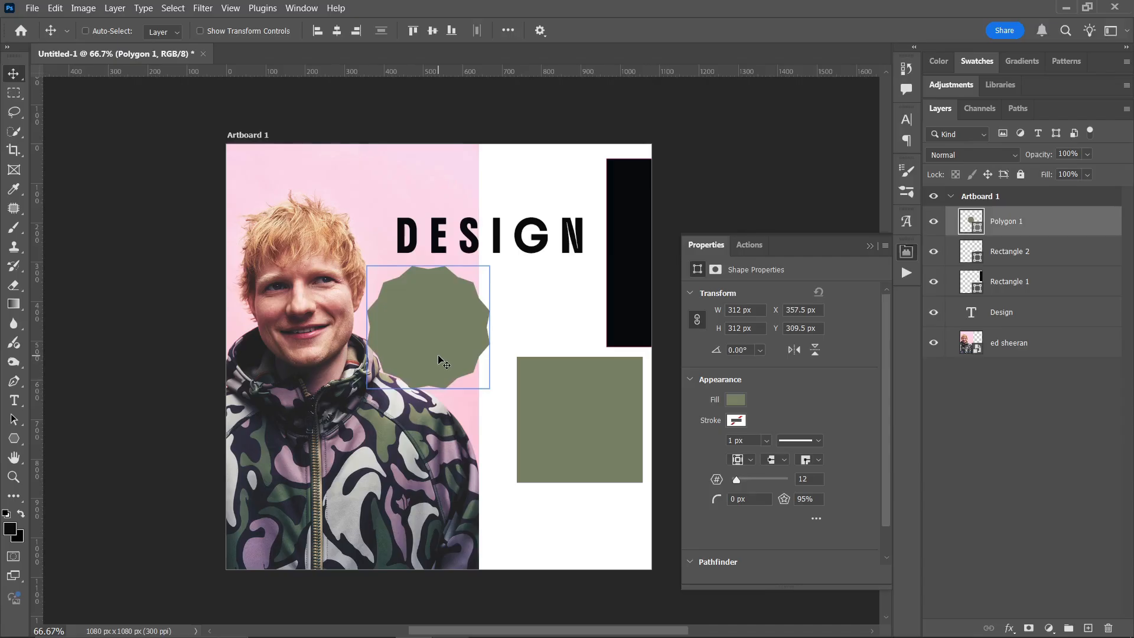
key("Delete")
- Draw a five-sided green polygon about 217 x 206 px below the DESIGN text, beside the portrait's face
key("u")
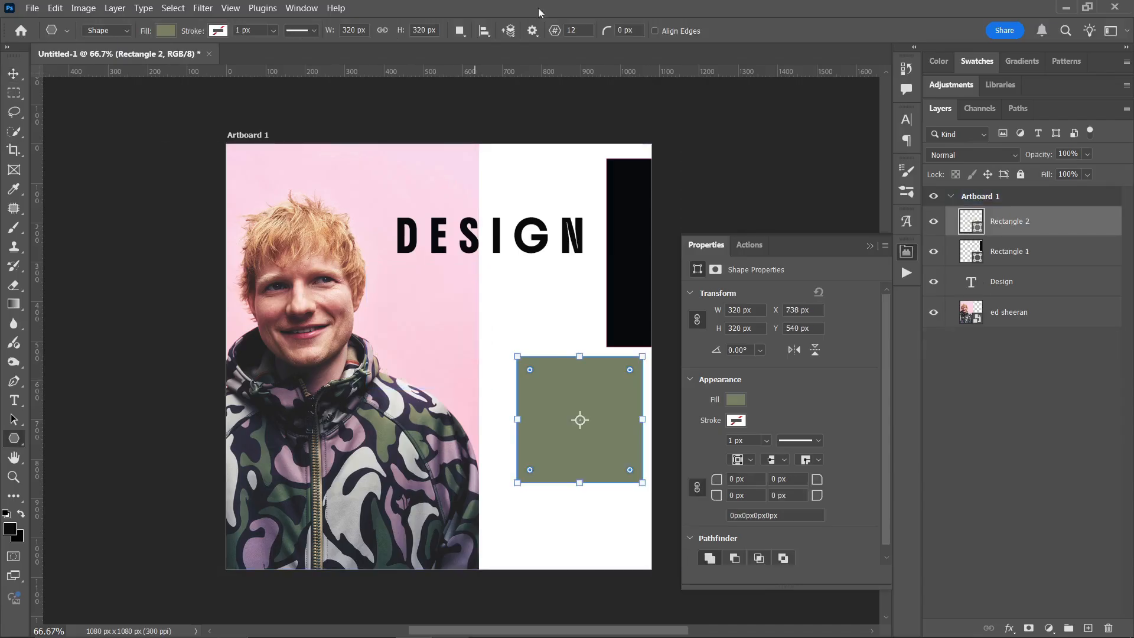
double_click(572, 31)
type("5")
left_click_drag(387, 274, 491, 363)
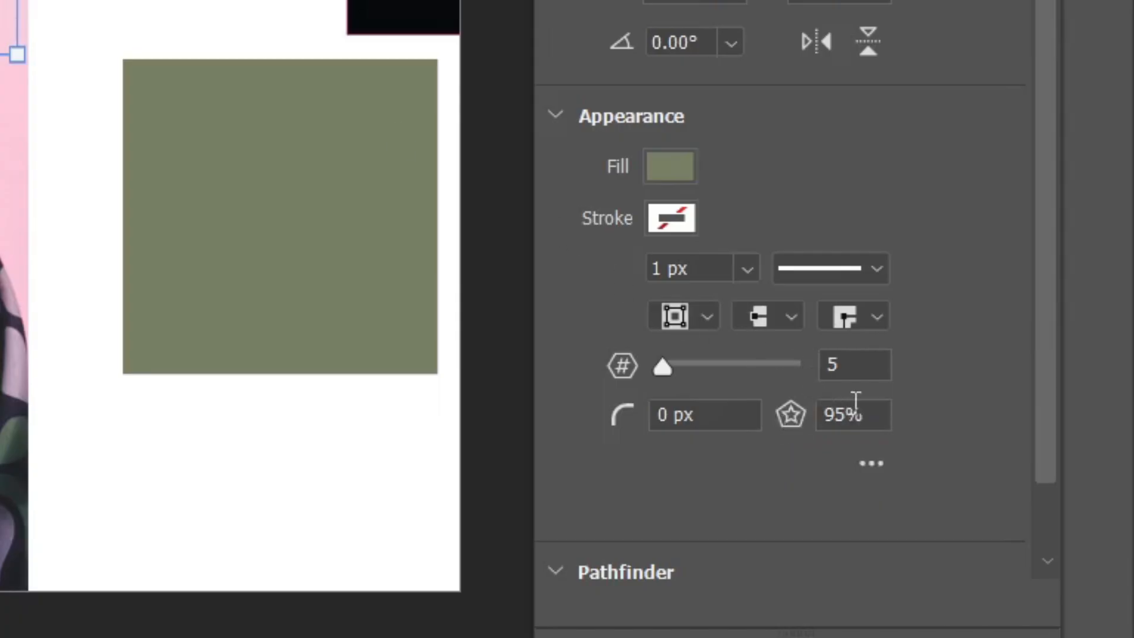
- Set the five-sided polygon's star ratio to 100%
left_click(856, 415)
type("100")
key("Return")
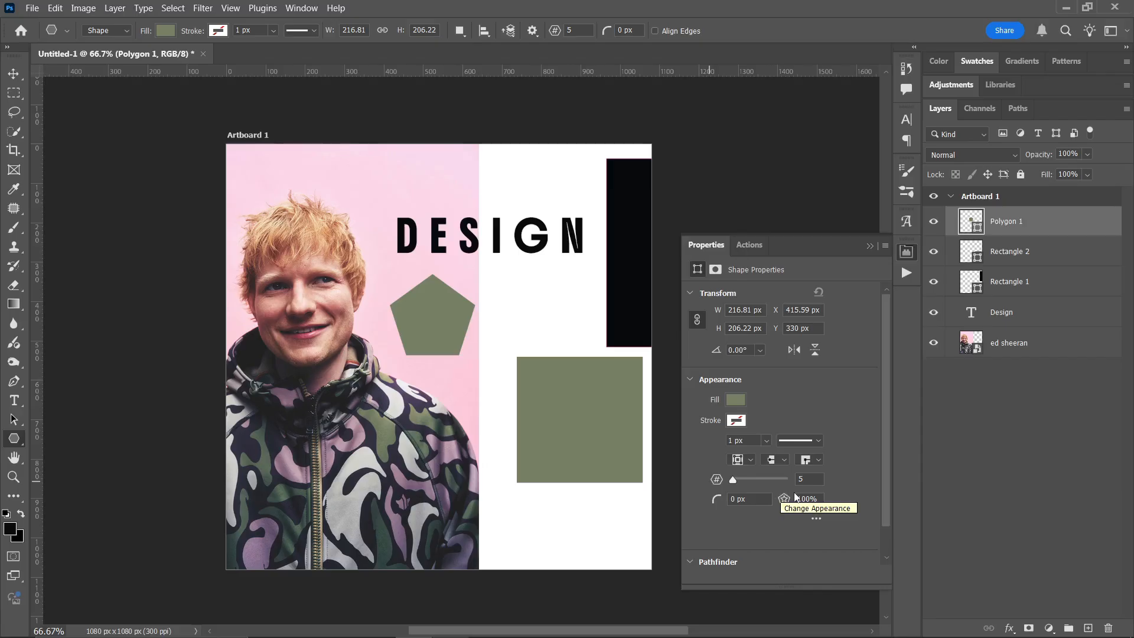
- Turn the pentagon into a star by setting its star ratio to 50%
double_click(808, 499)
type("50")
key("Return")
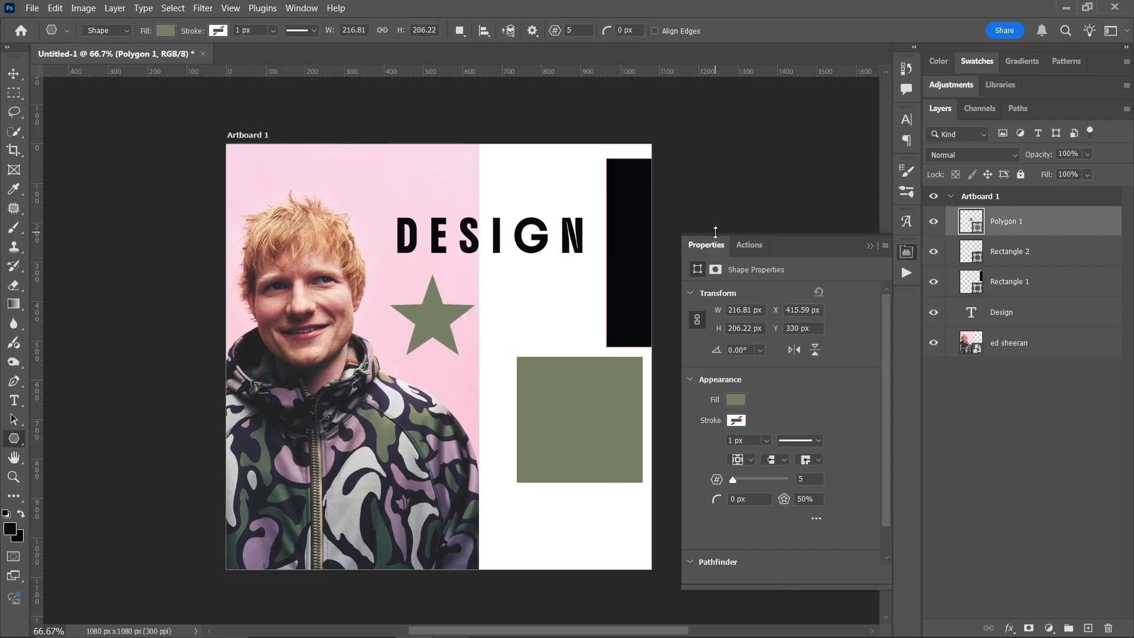
key("v")
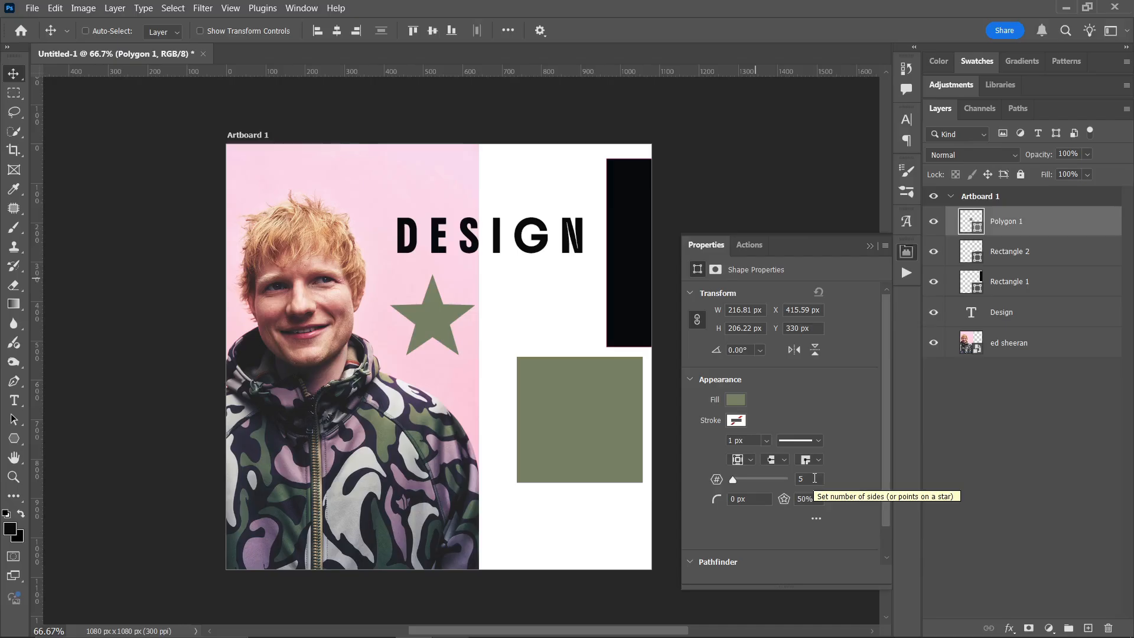
left_click(301, 7)
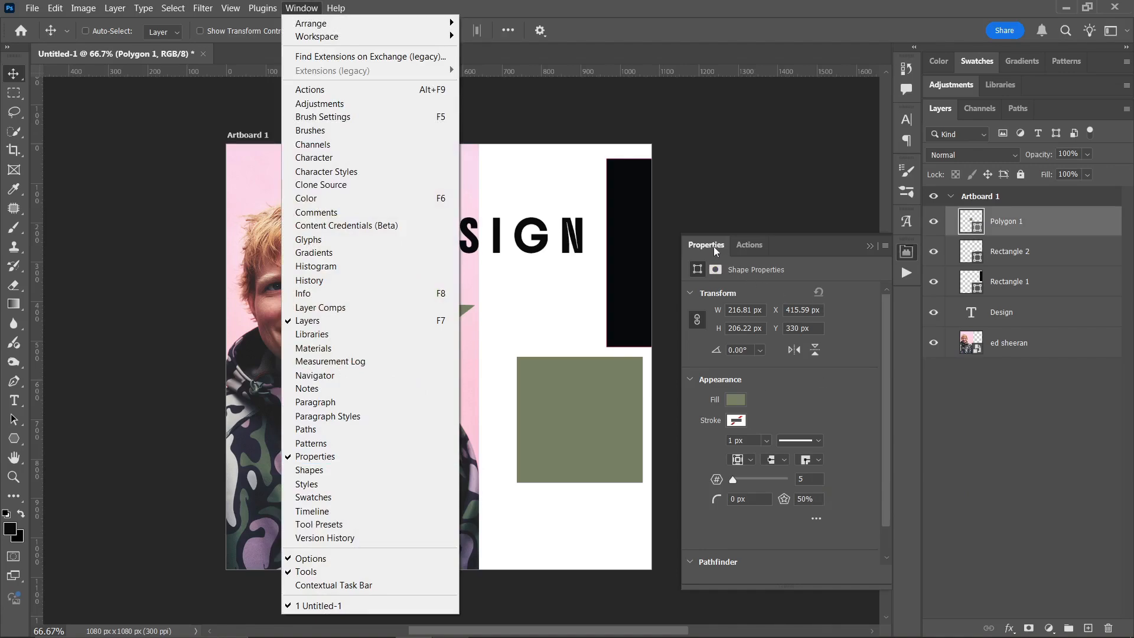
left_click(813, 396)
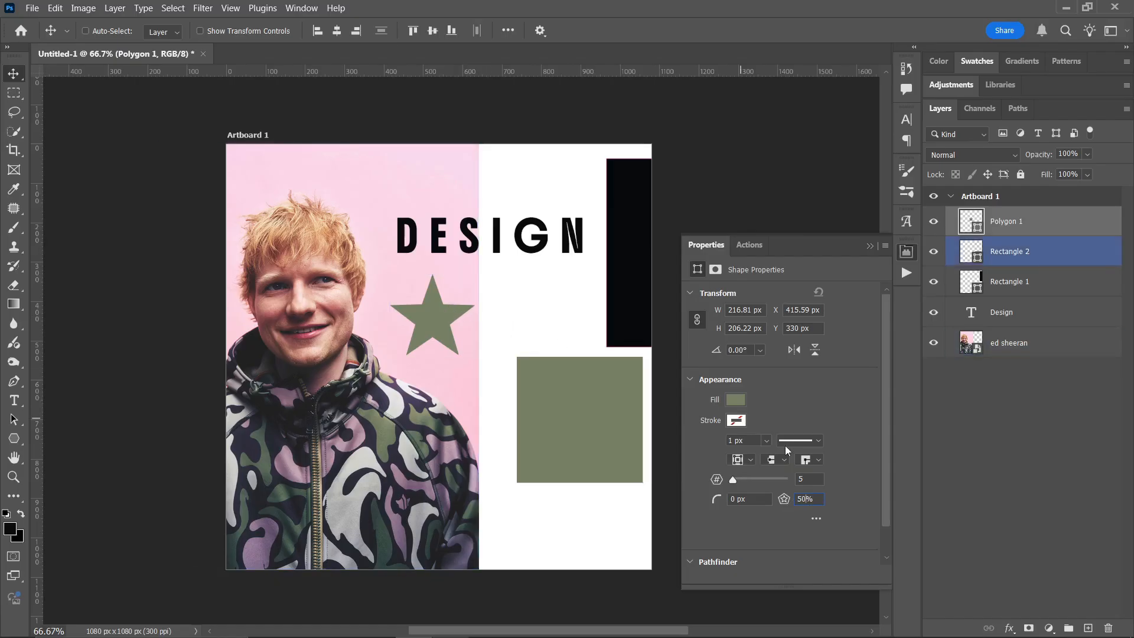
- Try a star ratio of 20% on the green star, and undo the change
left_click(814, 502)
type("20")
key("Return")
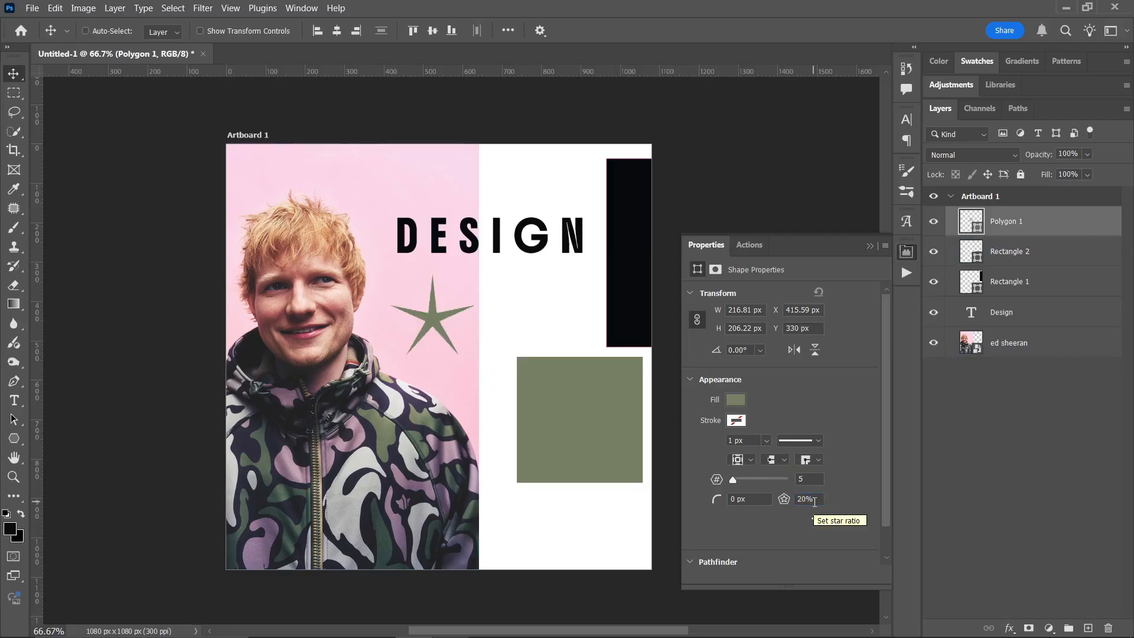
key("ctrl+z")
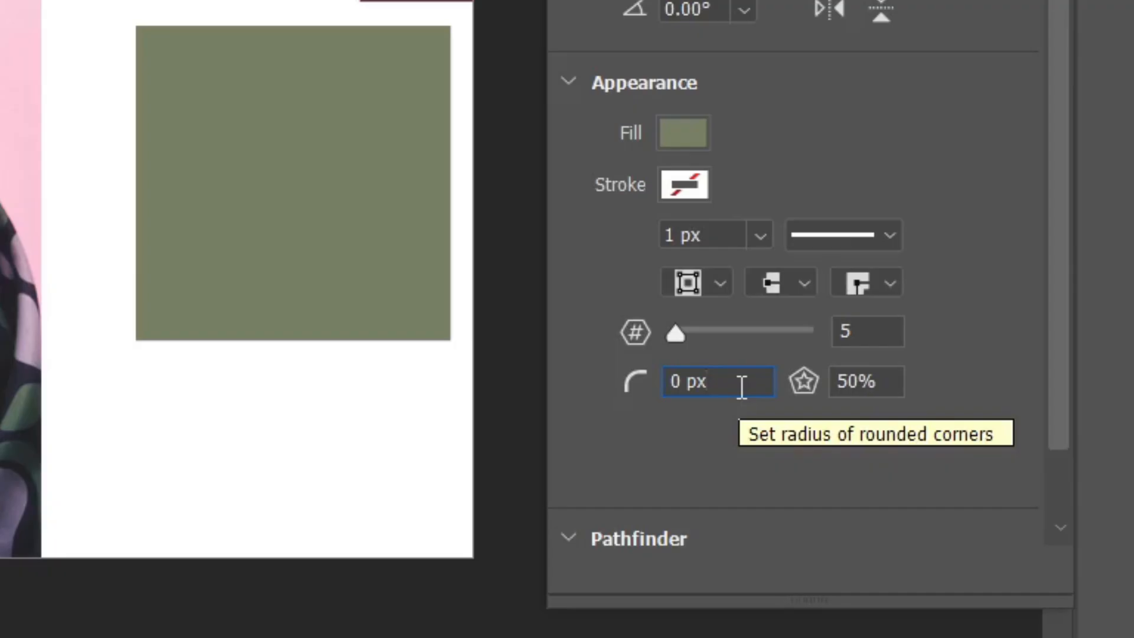
- Round the green star's corners with a 10 px radius
left_click(759, 501)
type("10")
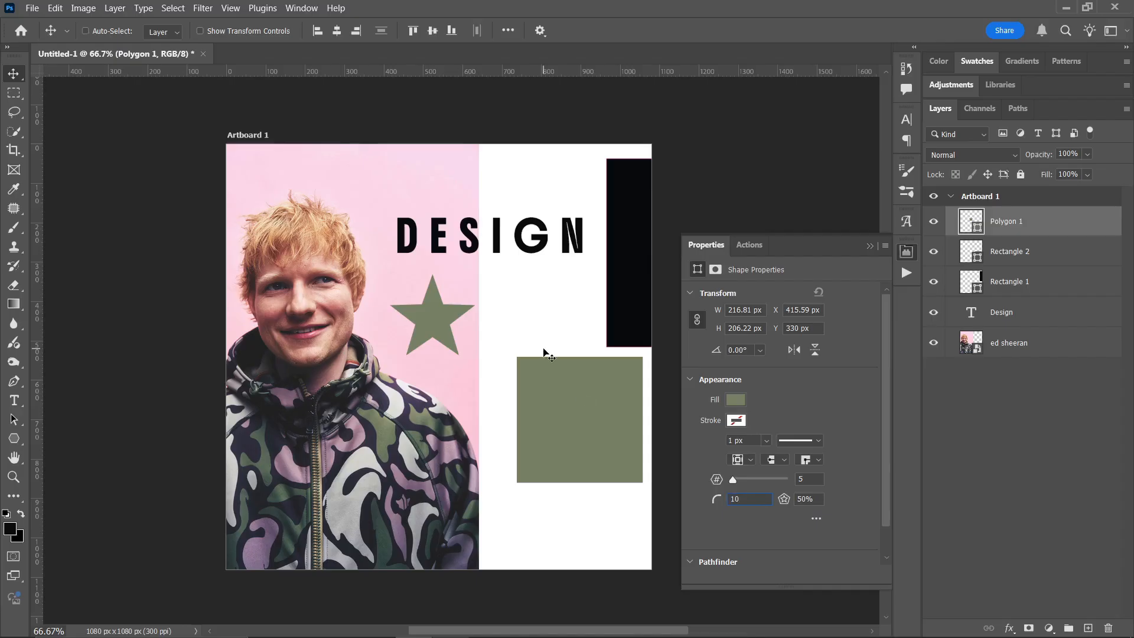
key("Return")
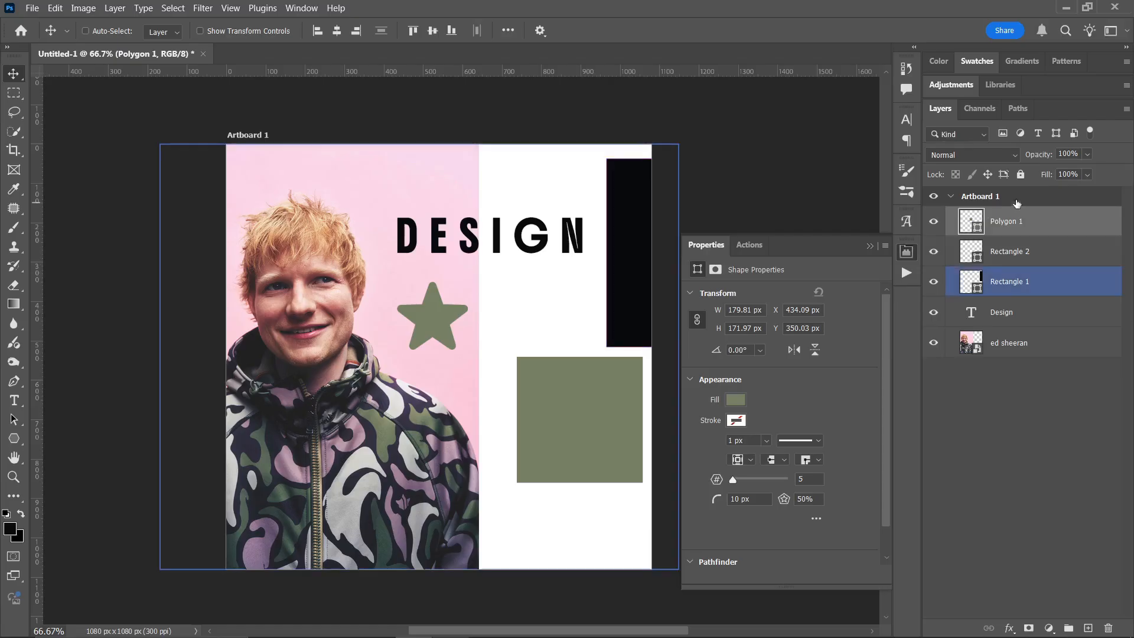
- Delete the portrait layer, and undo the deletion
left_click(1004, 353)
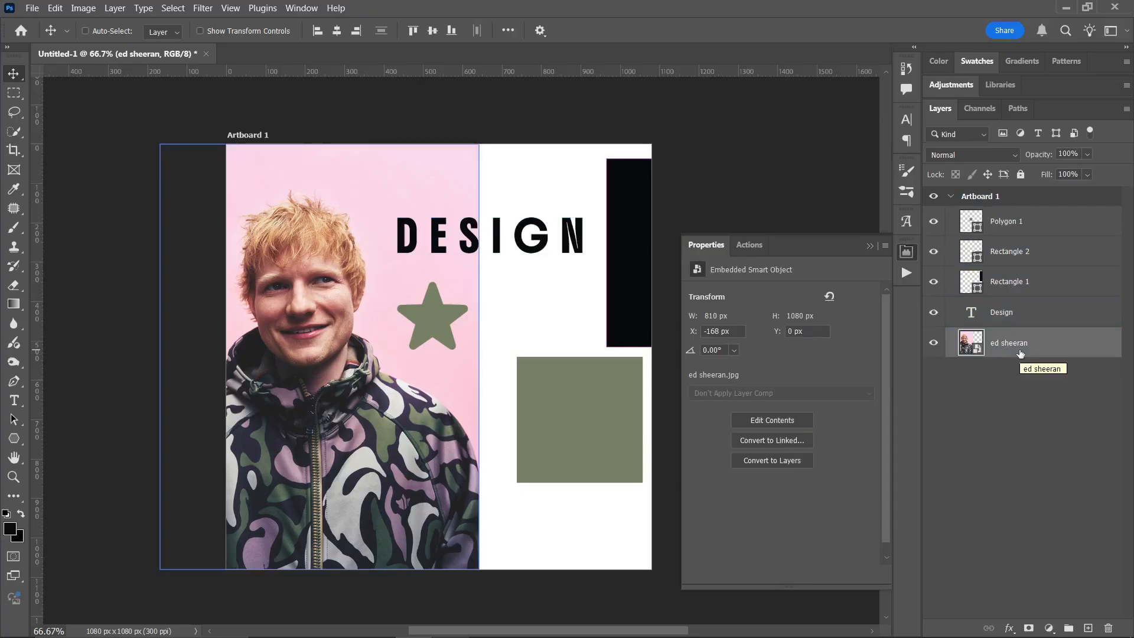
key("Delete")
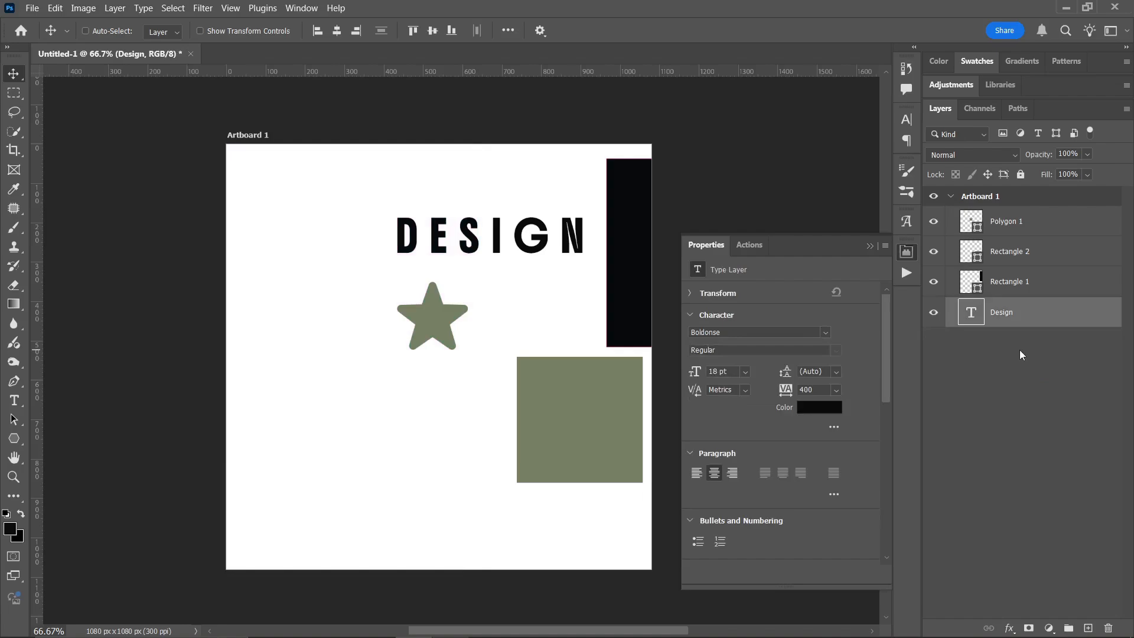
key("ctrl+z")
- Select the Design, Rectangle 1, Rectangle 2 and Polygon 1 layers in turn to see which object each one holds
left_click(1027, 322)
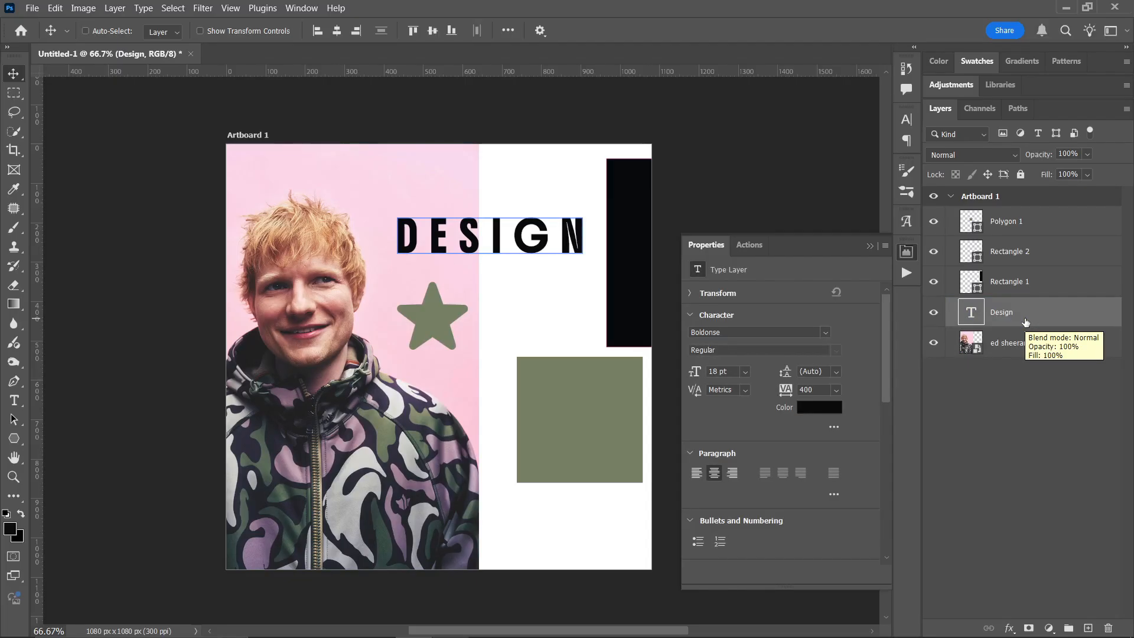
left_click(1012, 282)
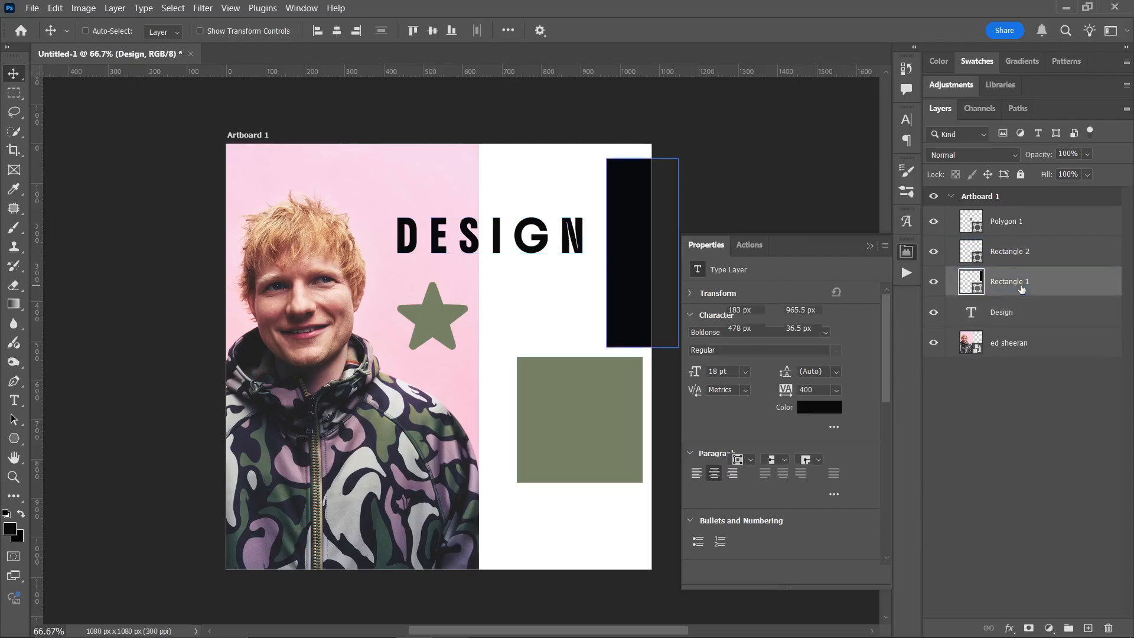
left_click(1022, 254)
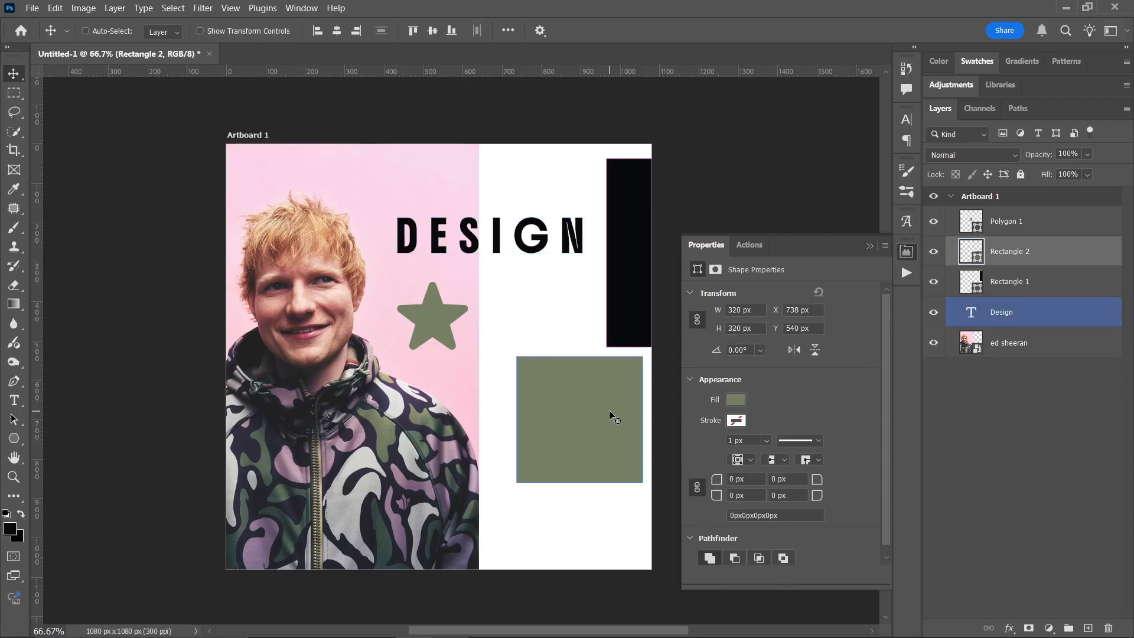
left_click(1047, 230)
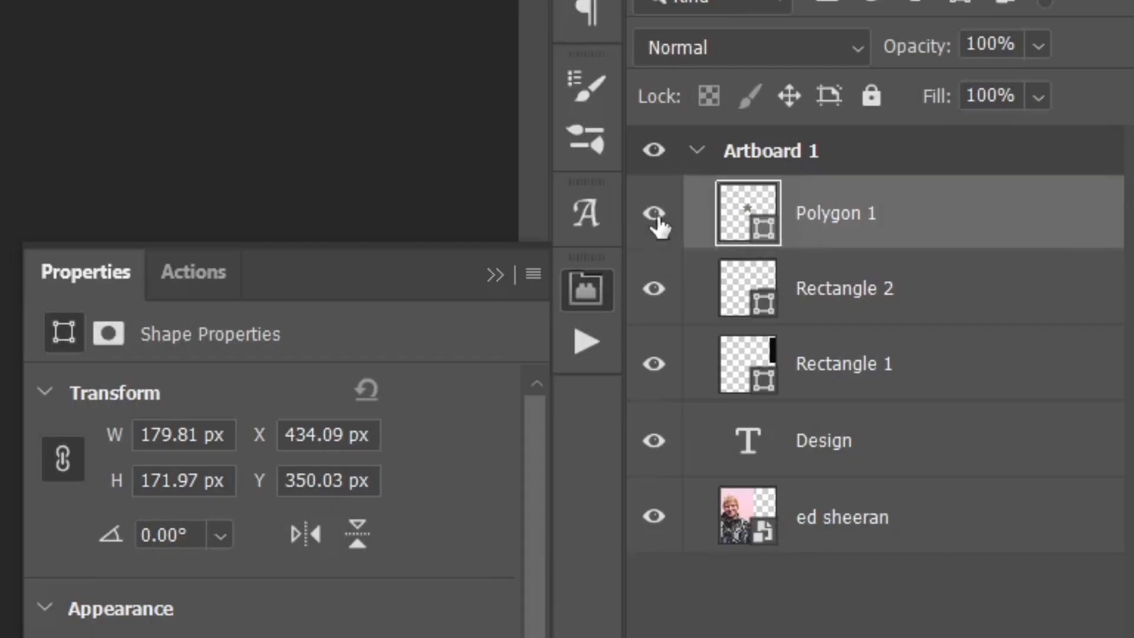
- Hide the Polygon 1, Rectangle 2, Rectangle 1 and Design layers one by one, and make all four visible again
left_click(655, 213)
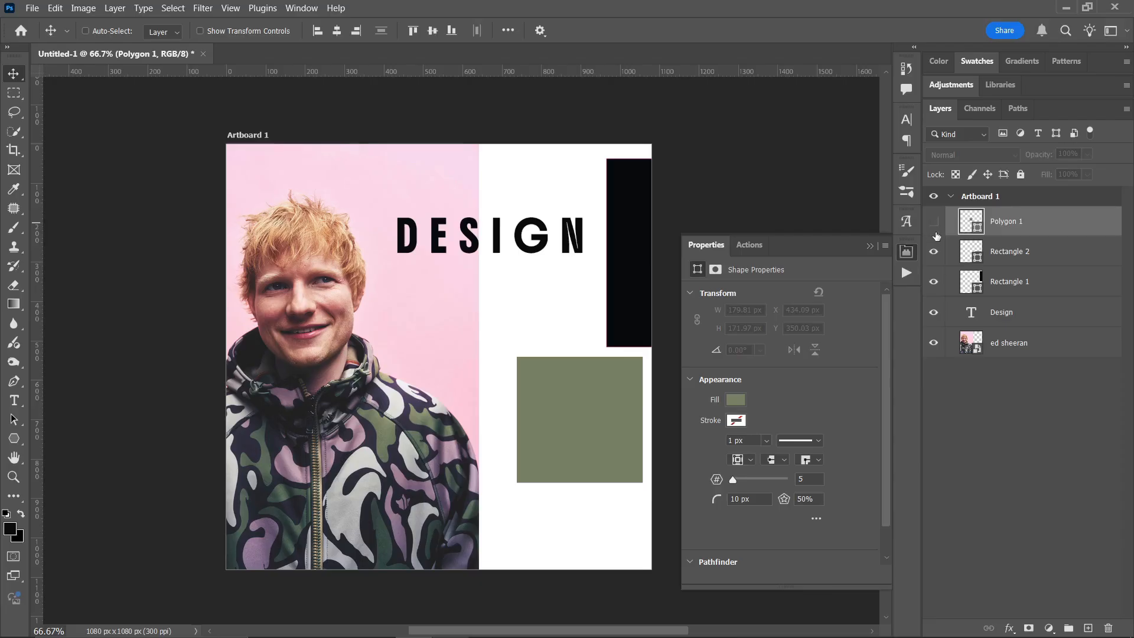
left_click(934, 252)
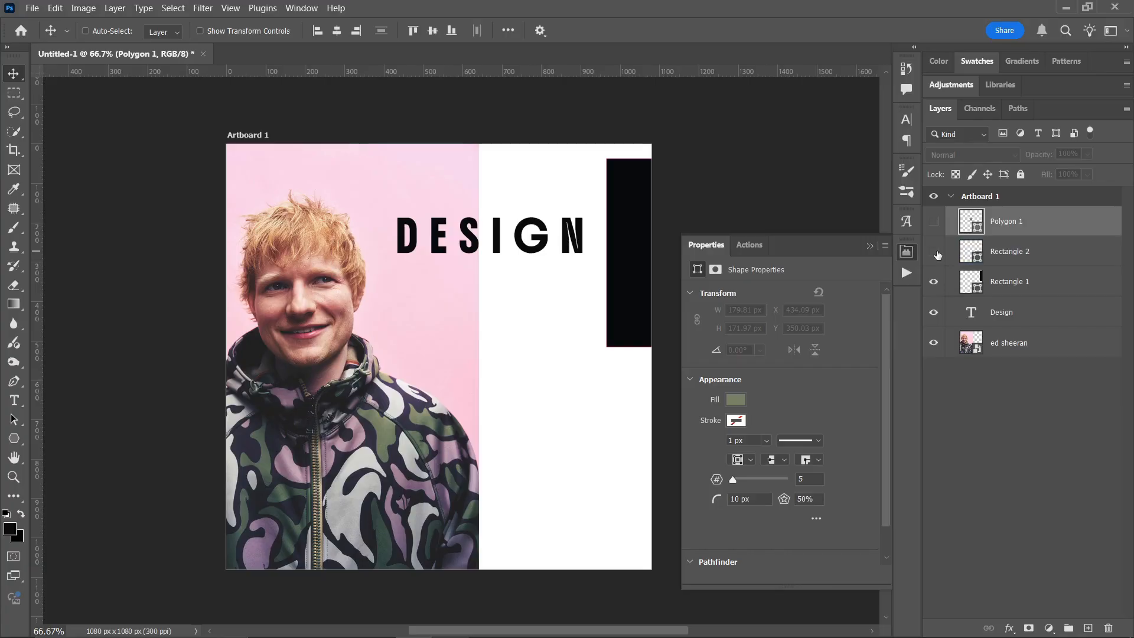
left_click(936, 281)
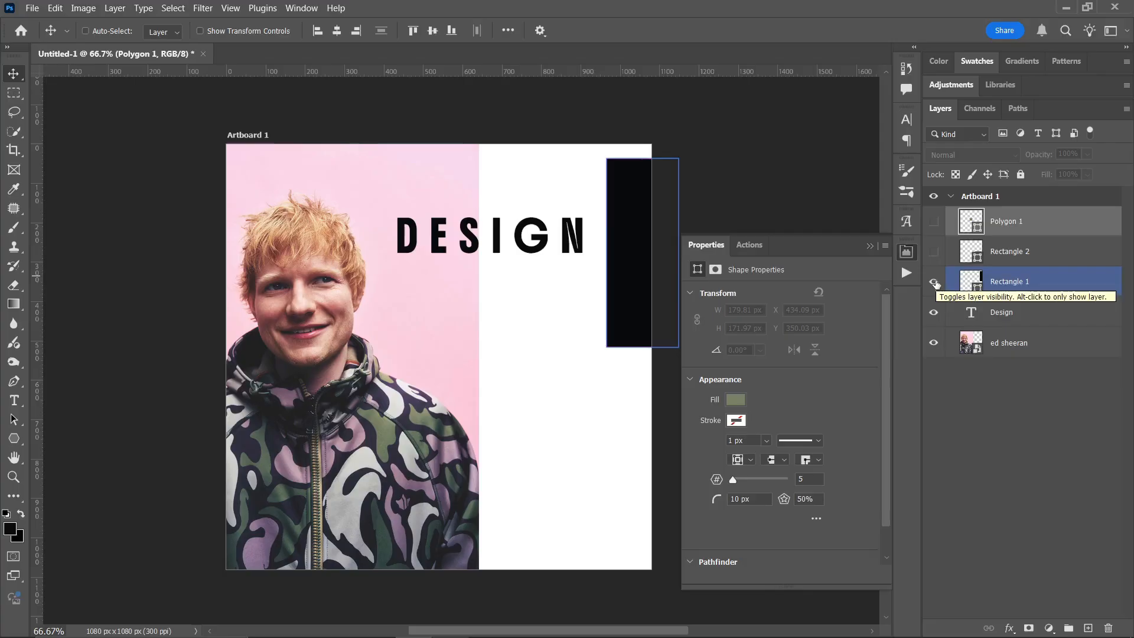
left_click(934, 282)
left_click(934, 313)
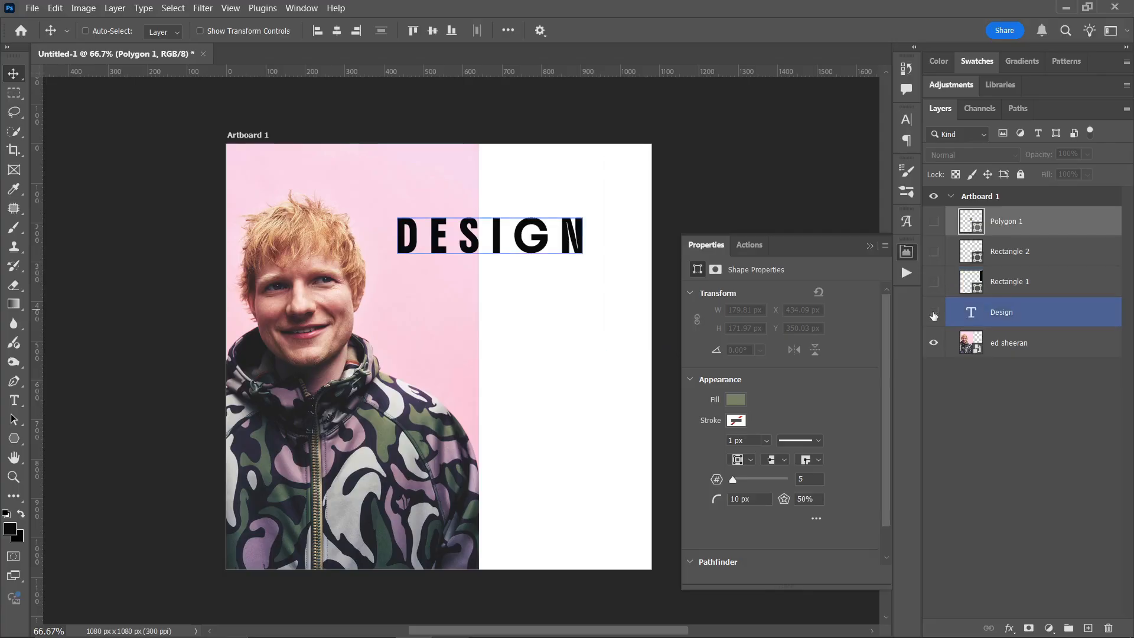
left_click(934, 313)
left_click(1007, 343)
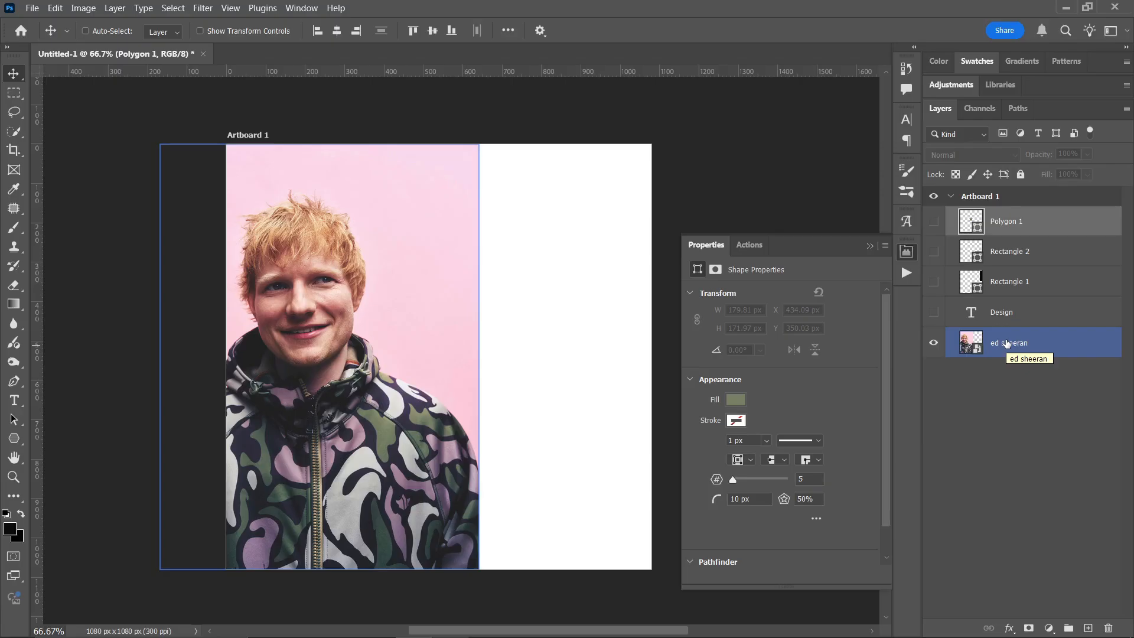
left_click(935, 314)
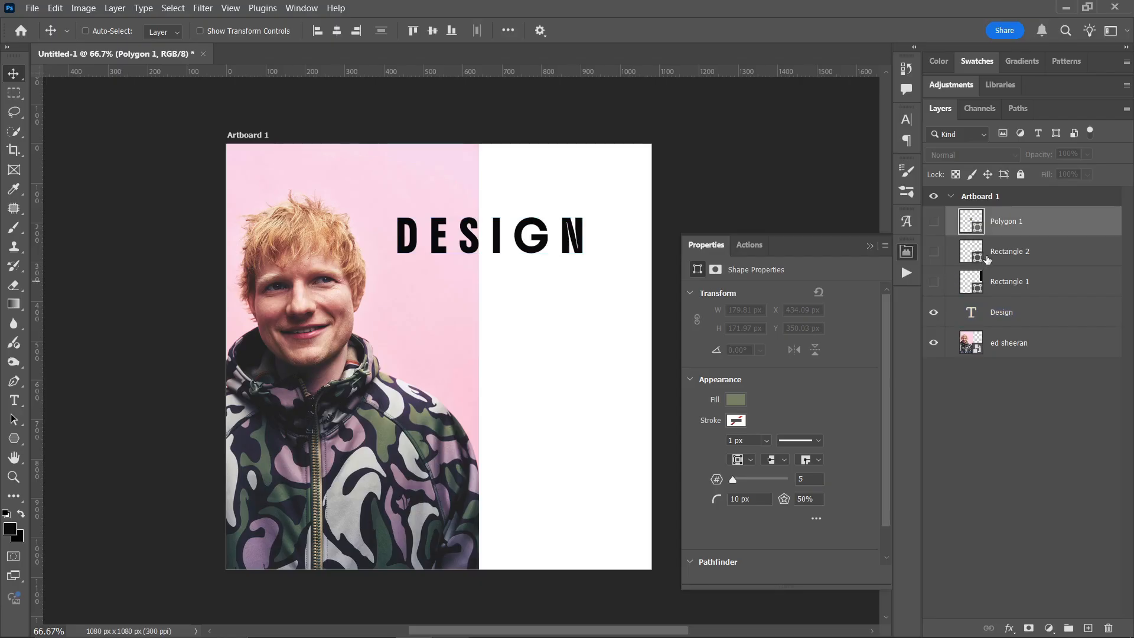
left_click_drag(933, 221, 945, 279)
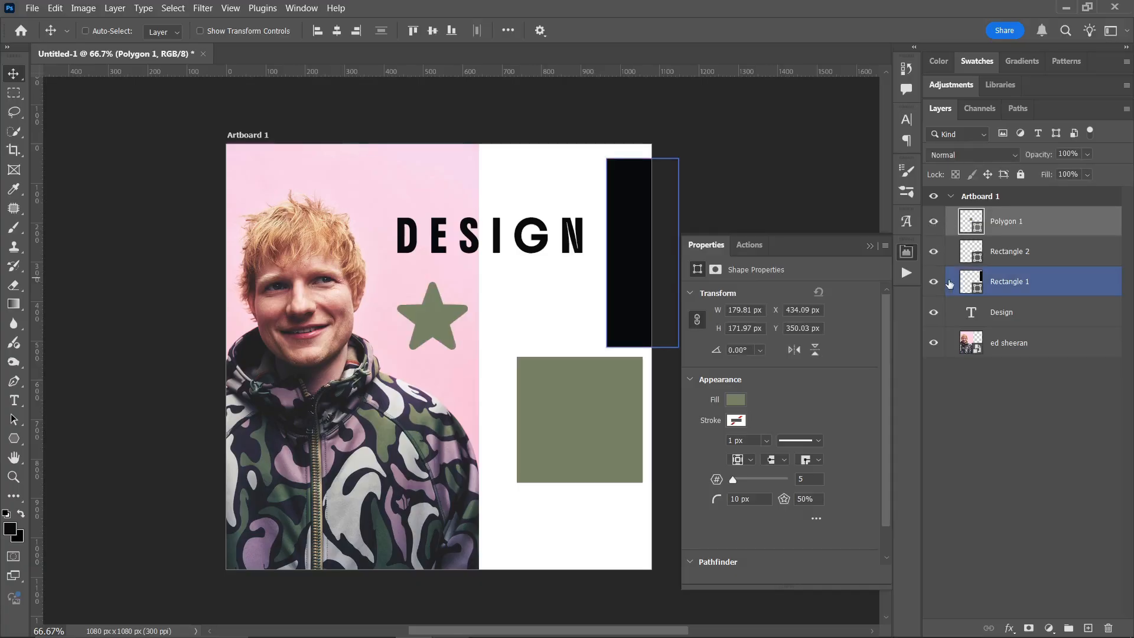
- Recolour the star with the muted purple #97778c sampled from the portrait's camouflage jacket
double_click(974, 219)
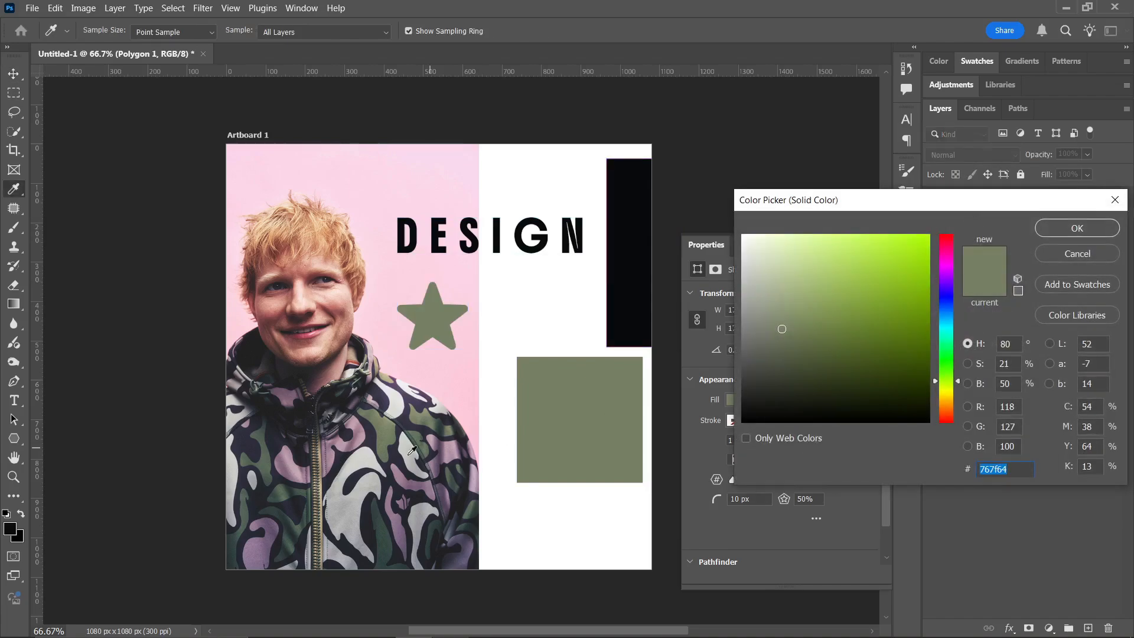
left_click(411, 417)
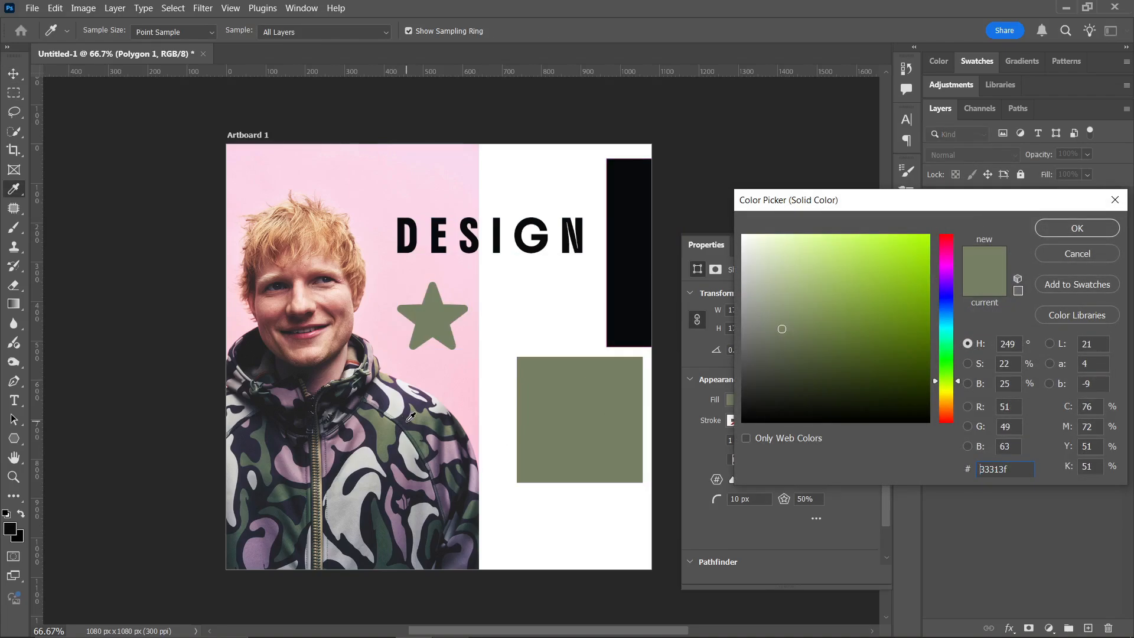
left_click(404, 480)
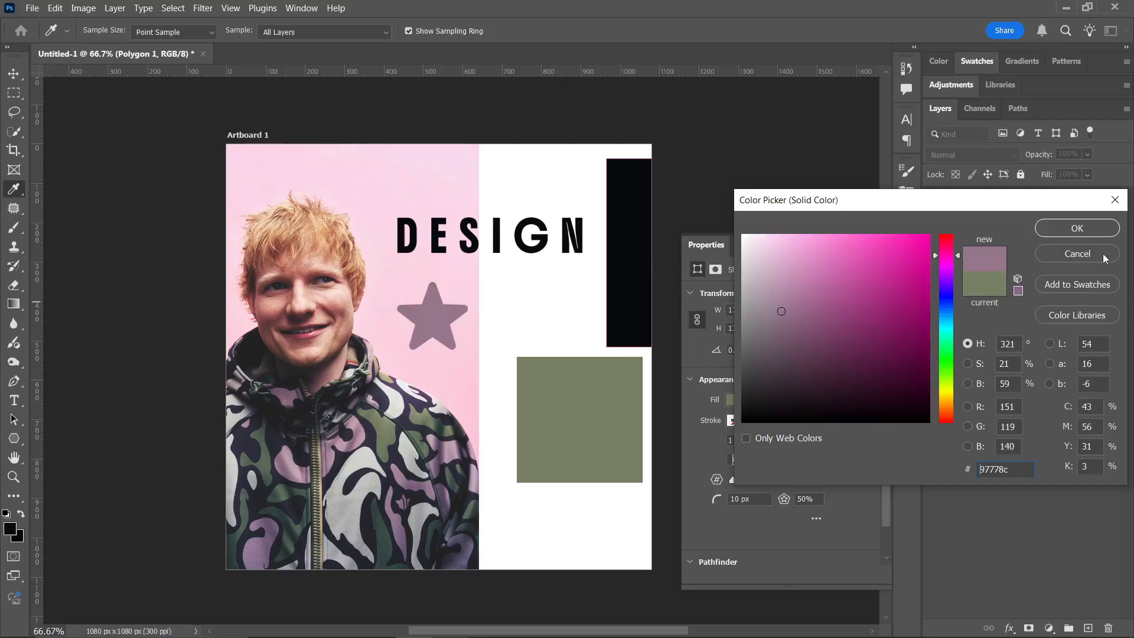
left_click(1090, 234)
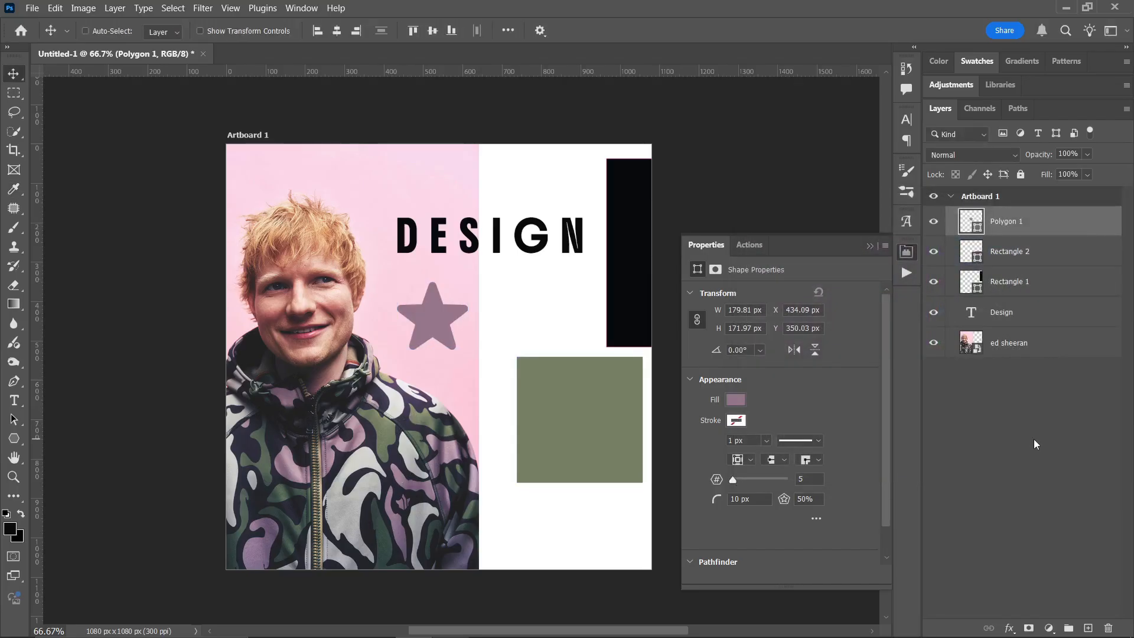
- Rename the Rectangle 1 layer as Black Rectangle
left_click(1015, 288)
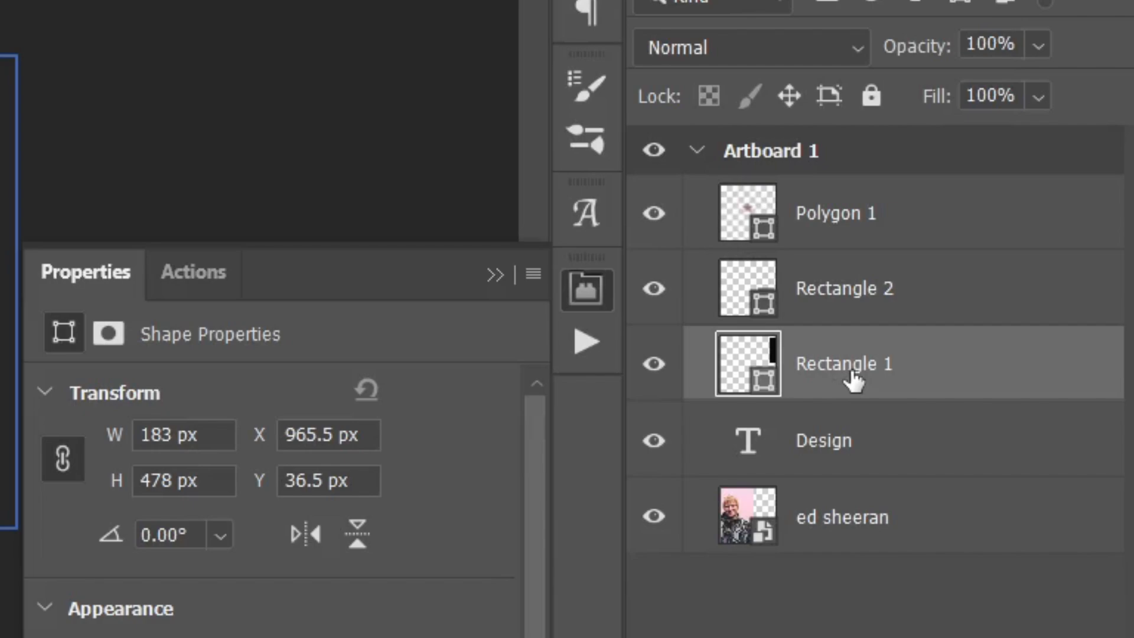
double_click(853, 374)
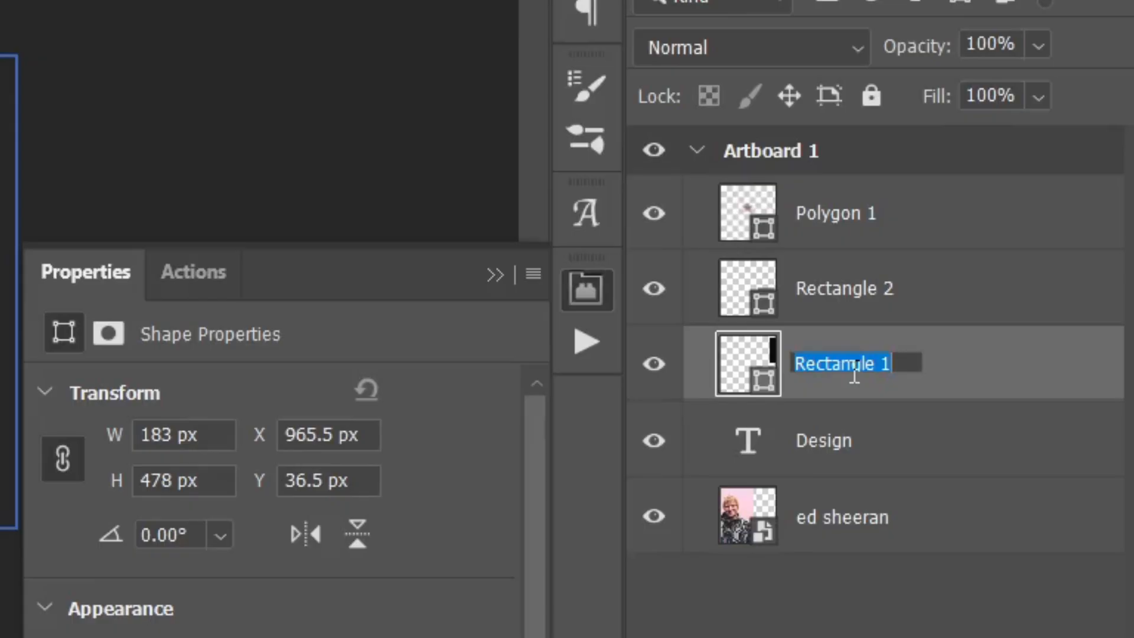
type("Black")
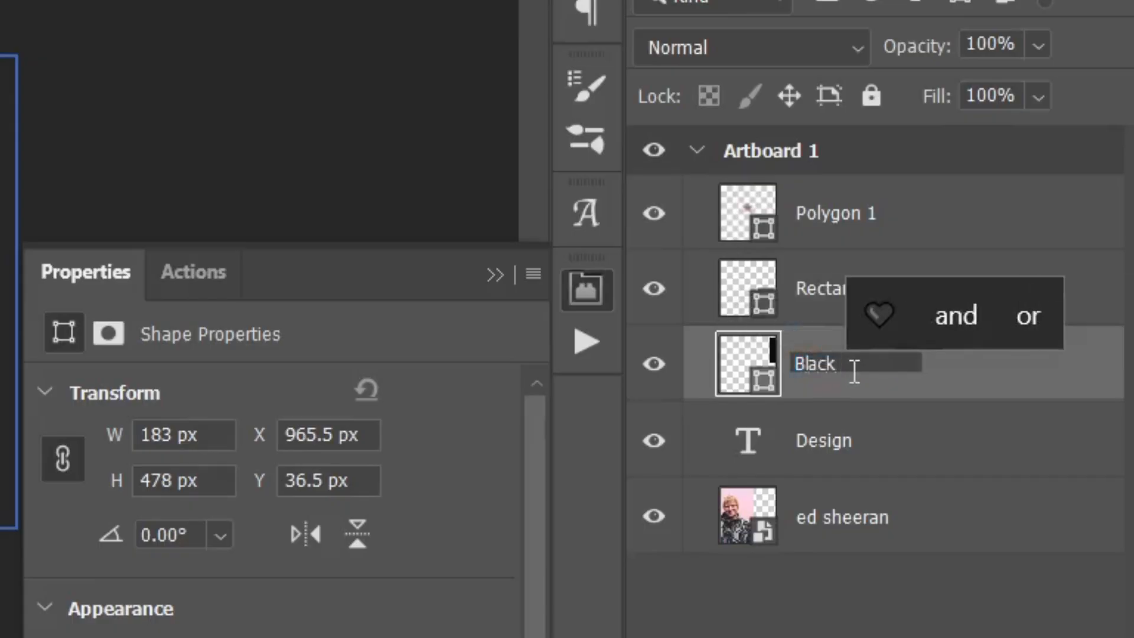
type(" Rectangle")
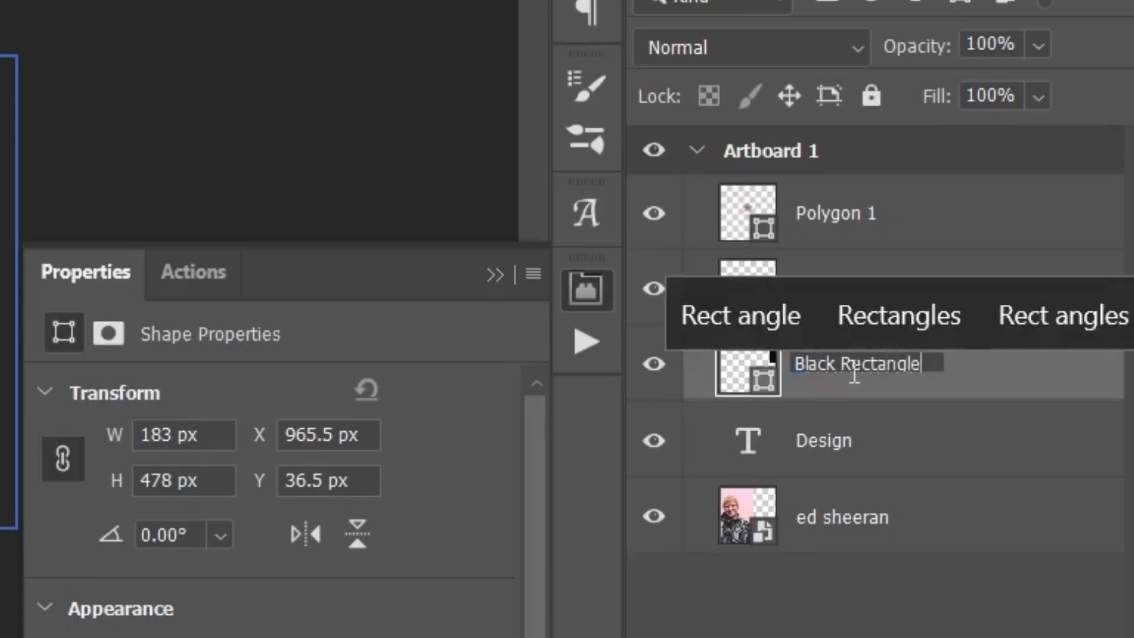
key("Return")
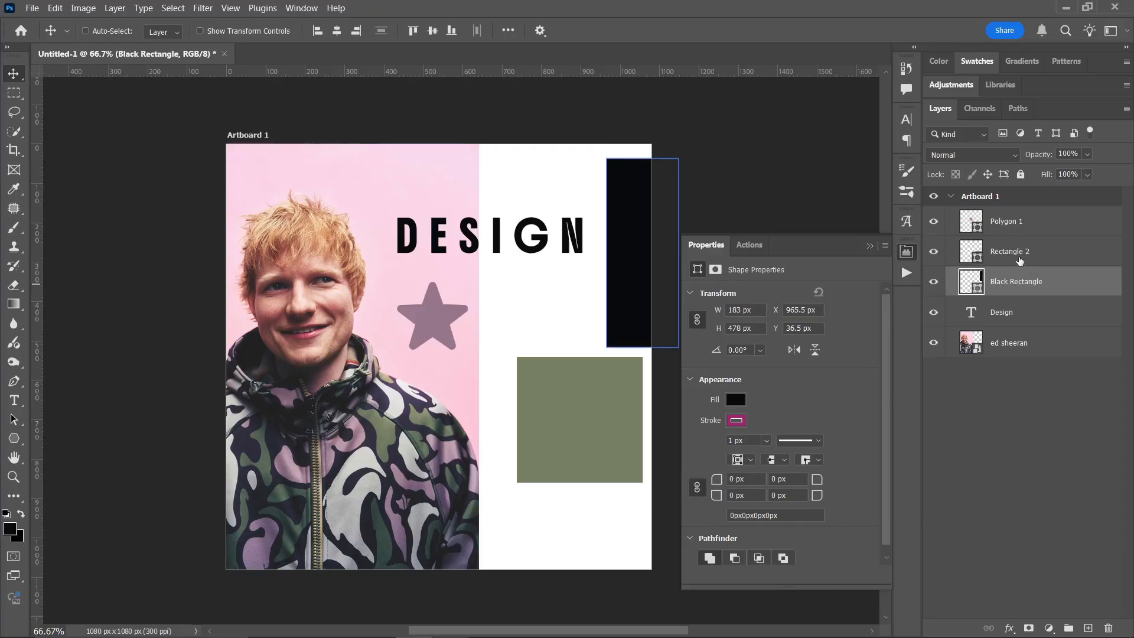
- Rename the Rectangle 2 layer as Green Rect
left_click(860, 299)
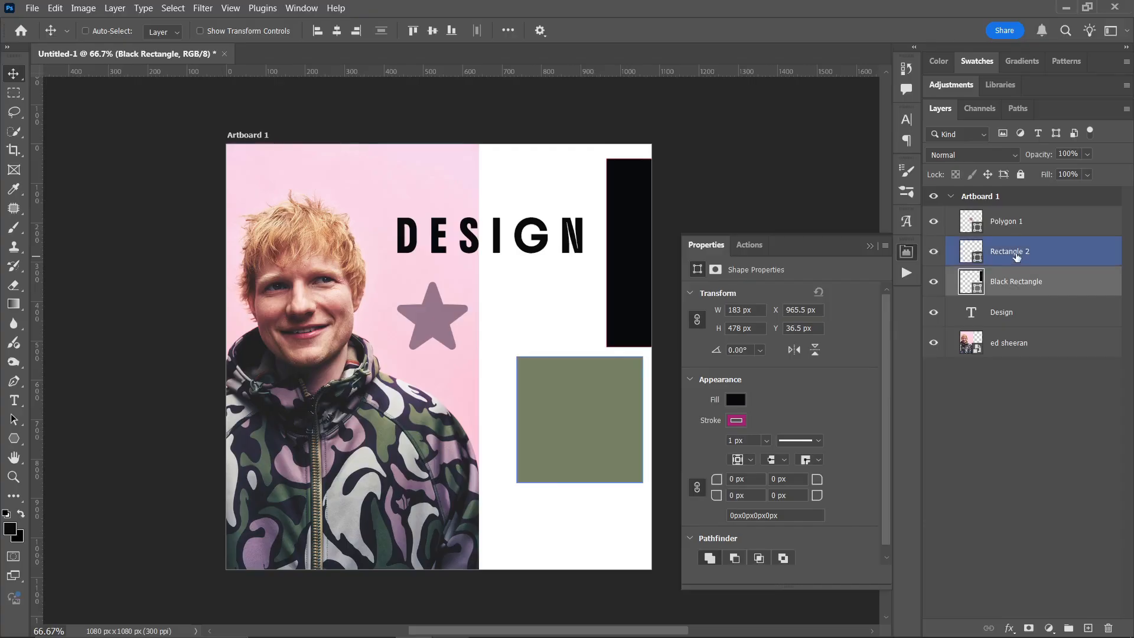
double_click(1016, 255)
type("Green Rect")
key("Return")
- Rename the Polygon 1 layer as Star
left_click(1007, 234)
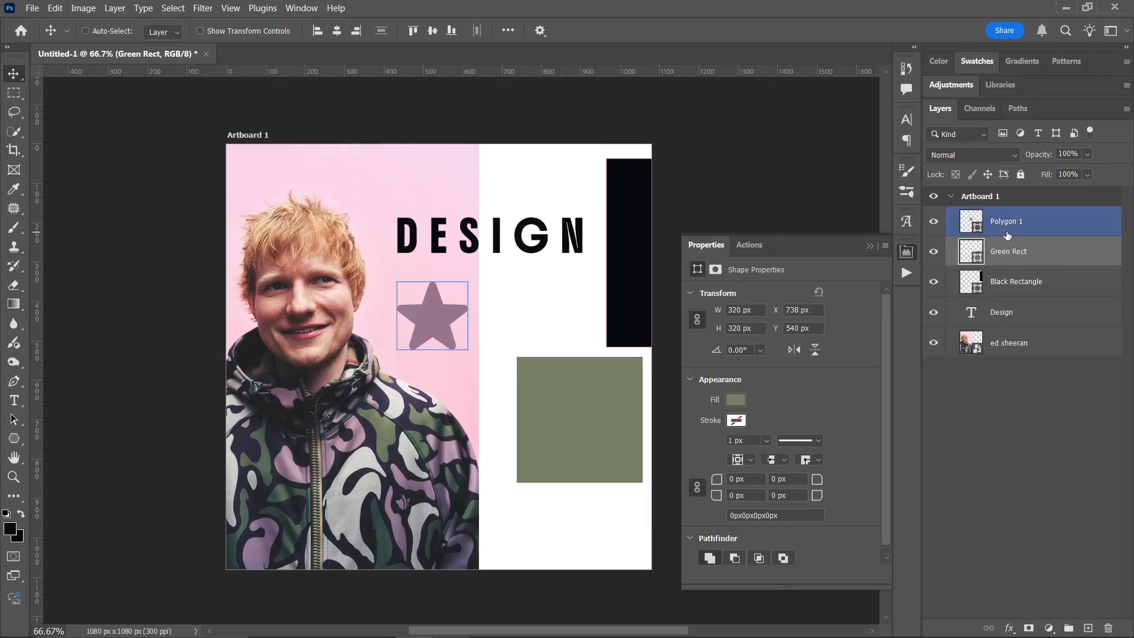
double_click(1007, 221)
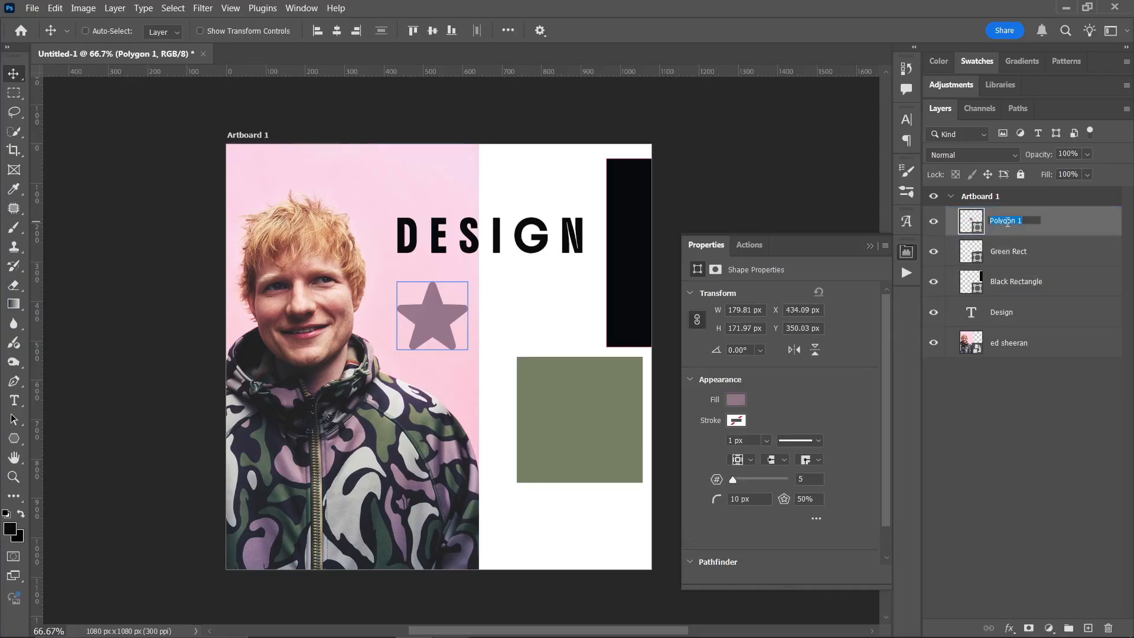
type("Star")
key("Return")
- Rename the portrait photo layer as jjjj, and undo the renaming
left_click(1034, 341)
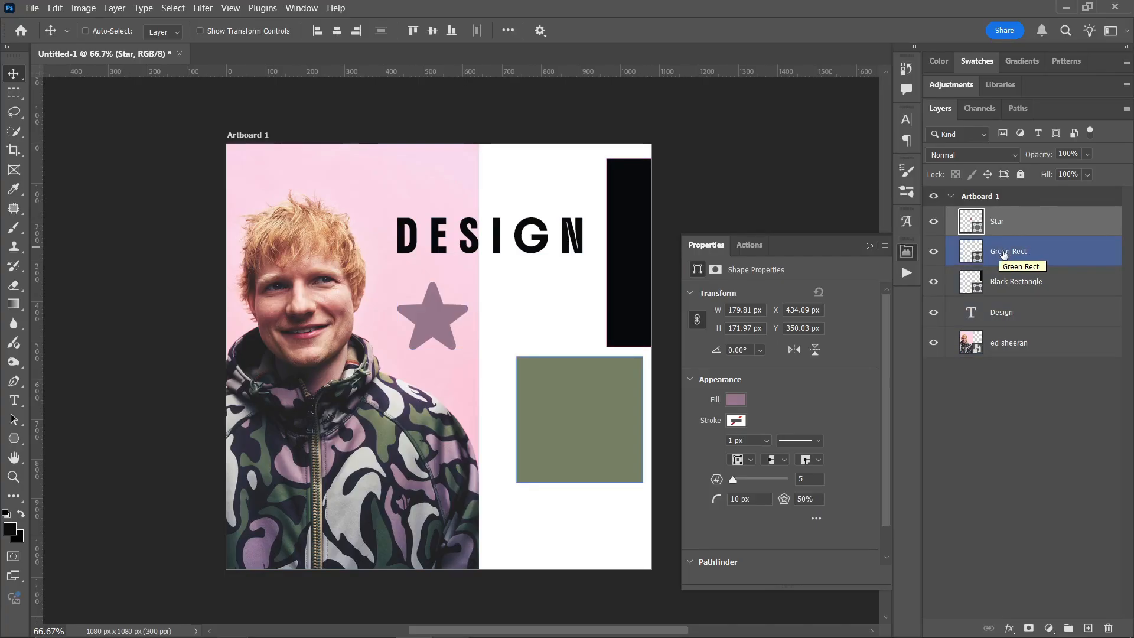
double_click(1004, 343)
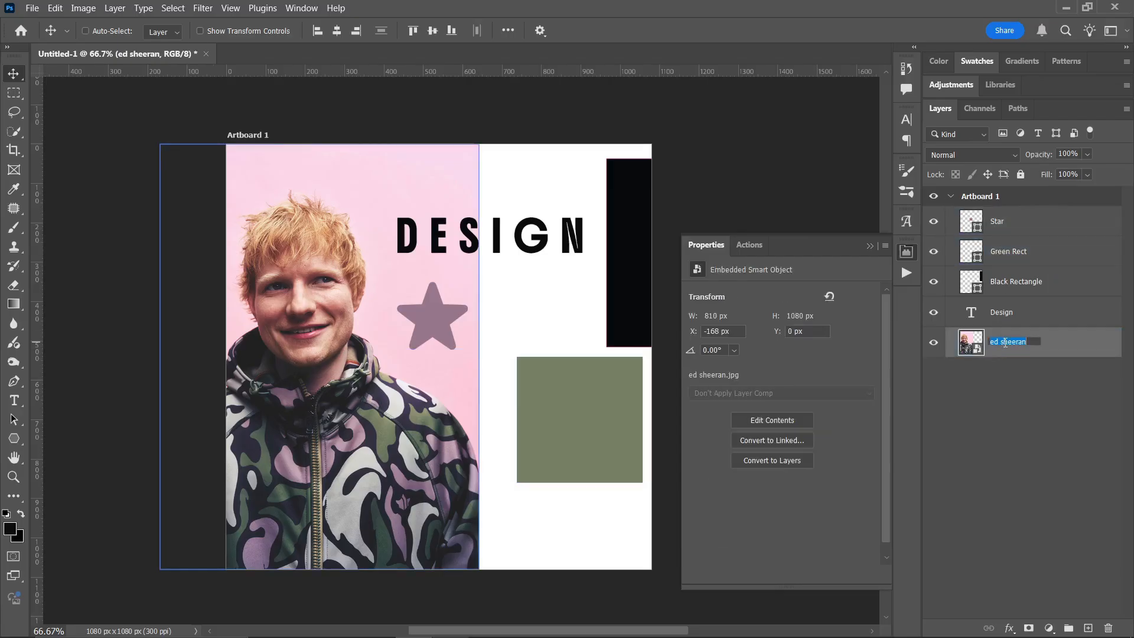
type("jjjj")
key("Return")
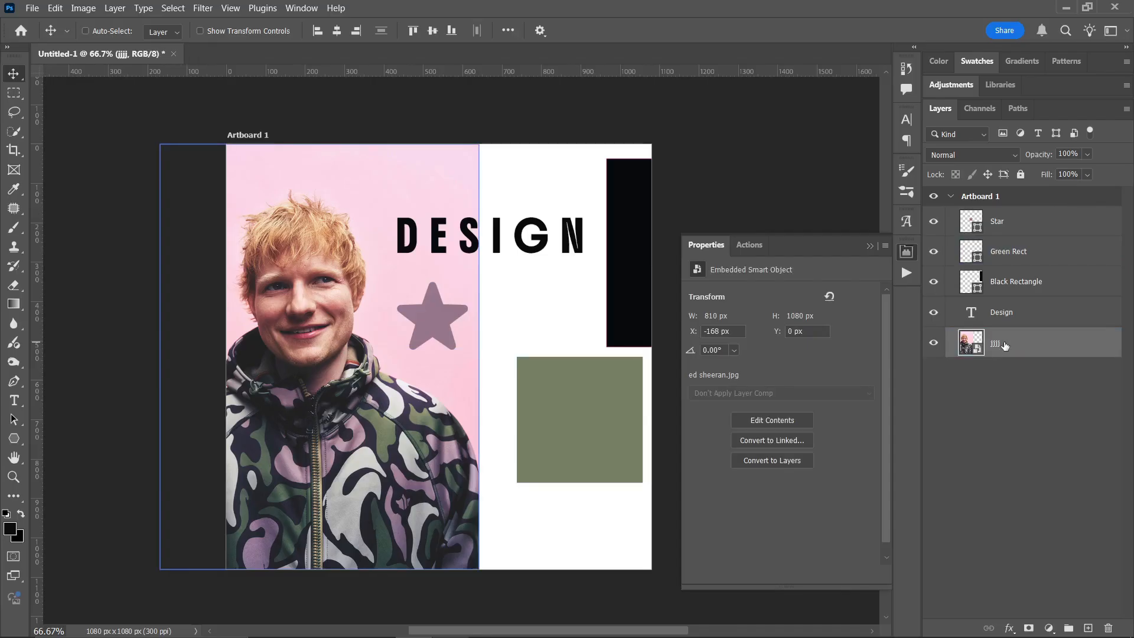
key("ctrl+z")
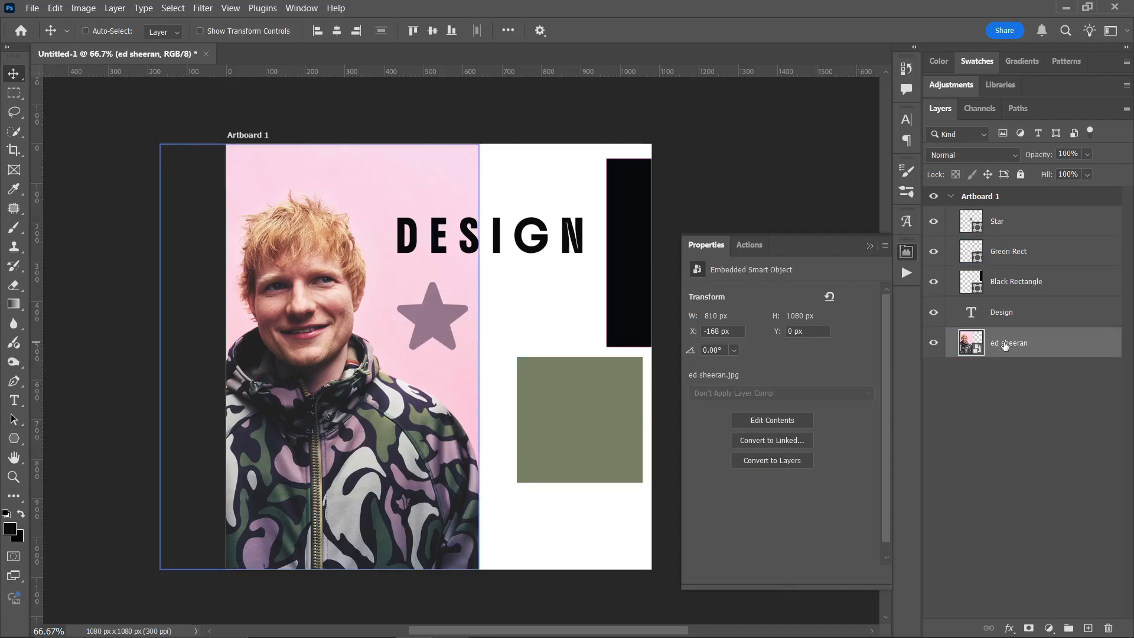
- Change the fill of the Black Rectangle layer to a green with hue 138°, saturation 93% and brightness 65%
left_click(1009, 282)
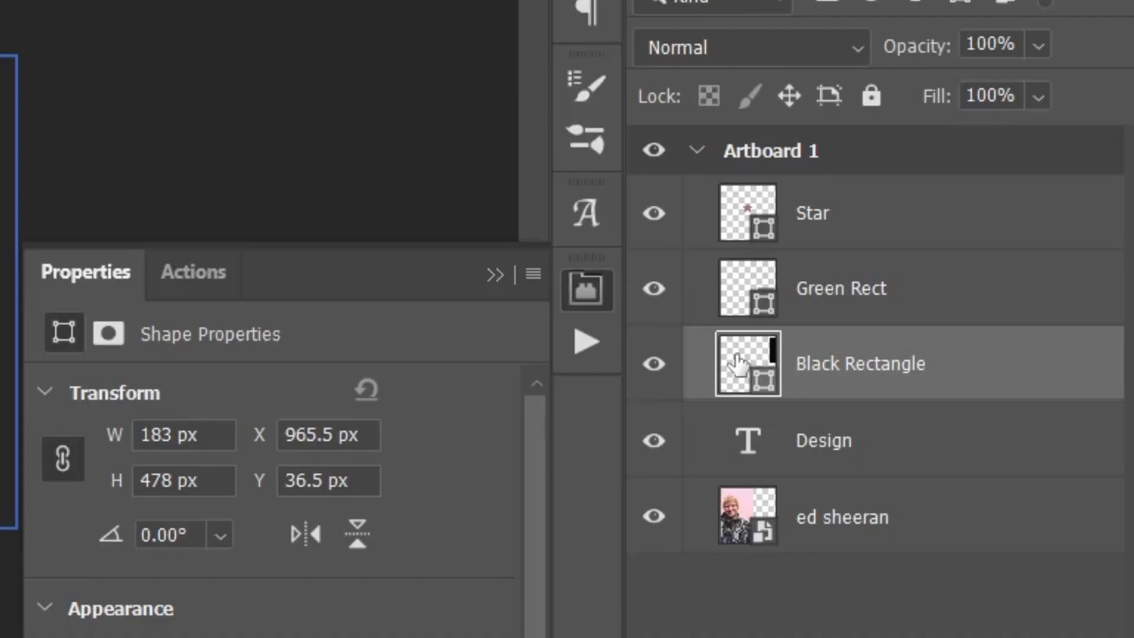
double_click(738, 362)
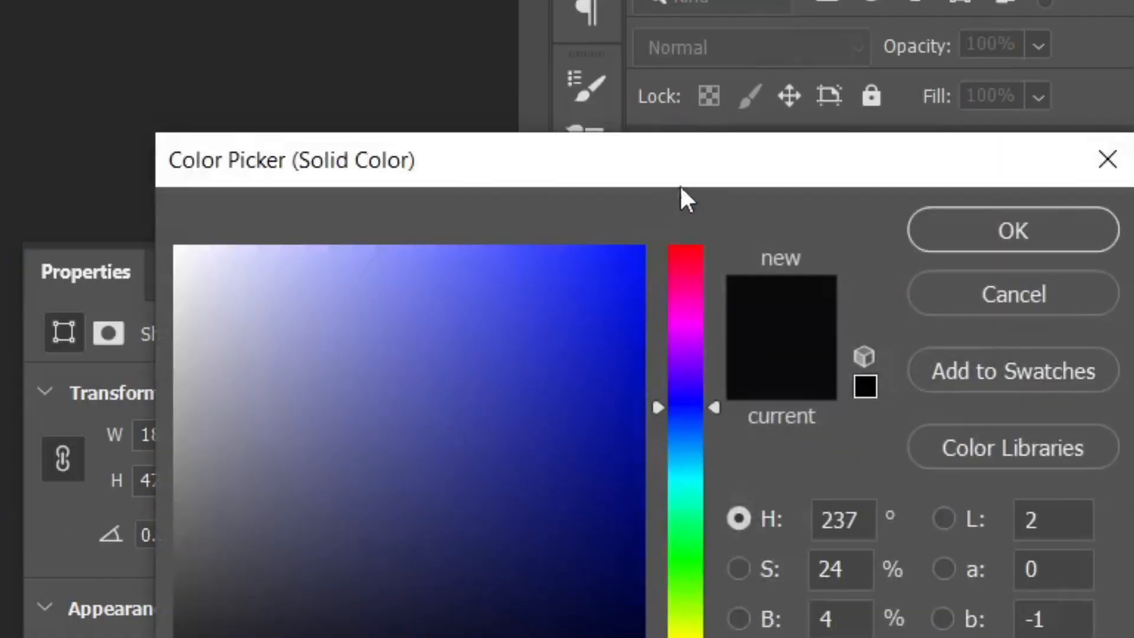
left_click_drag(681, 172, 654, 157)
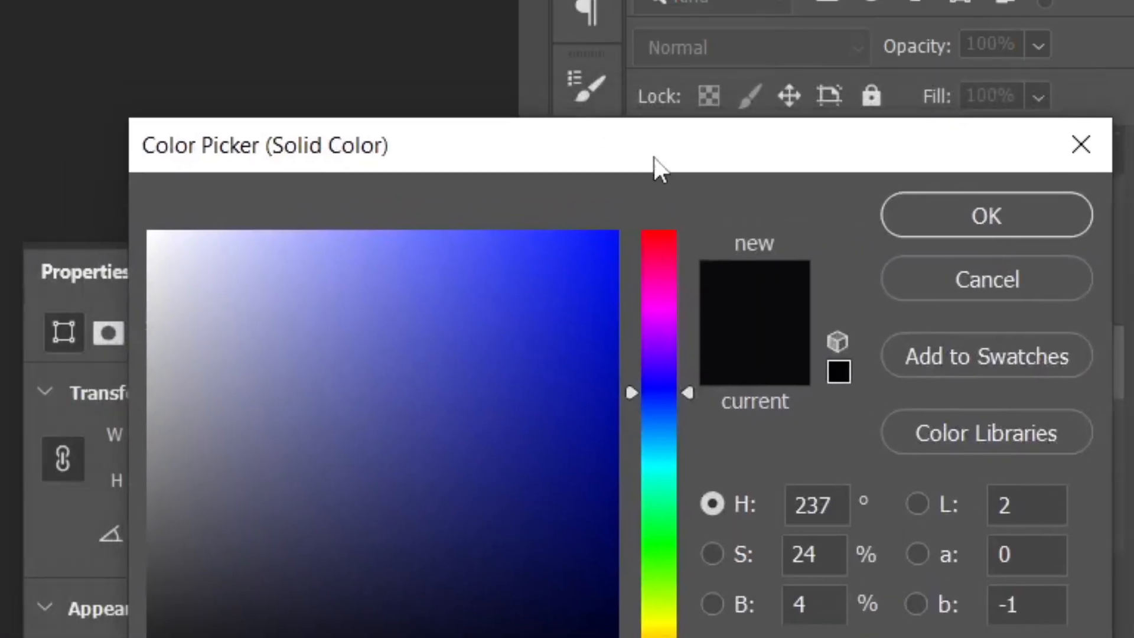
left_click(546, 374)
left_click_drag(669, 474, 667, 520)
left_click(587, 397)
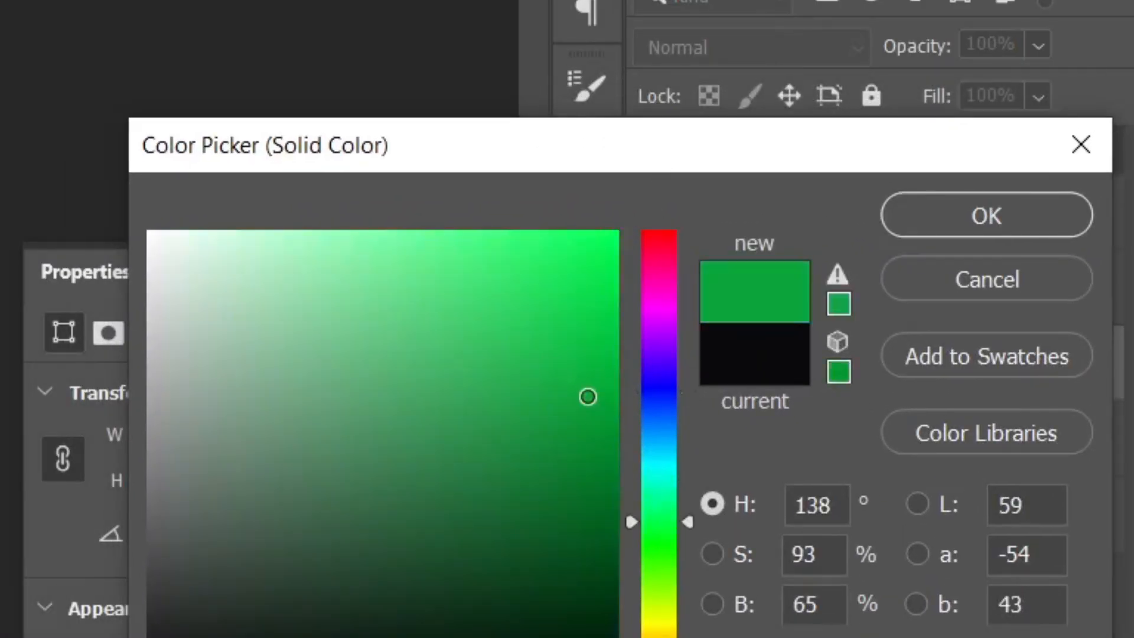
left_click(935, 225)
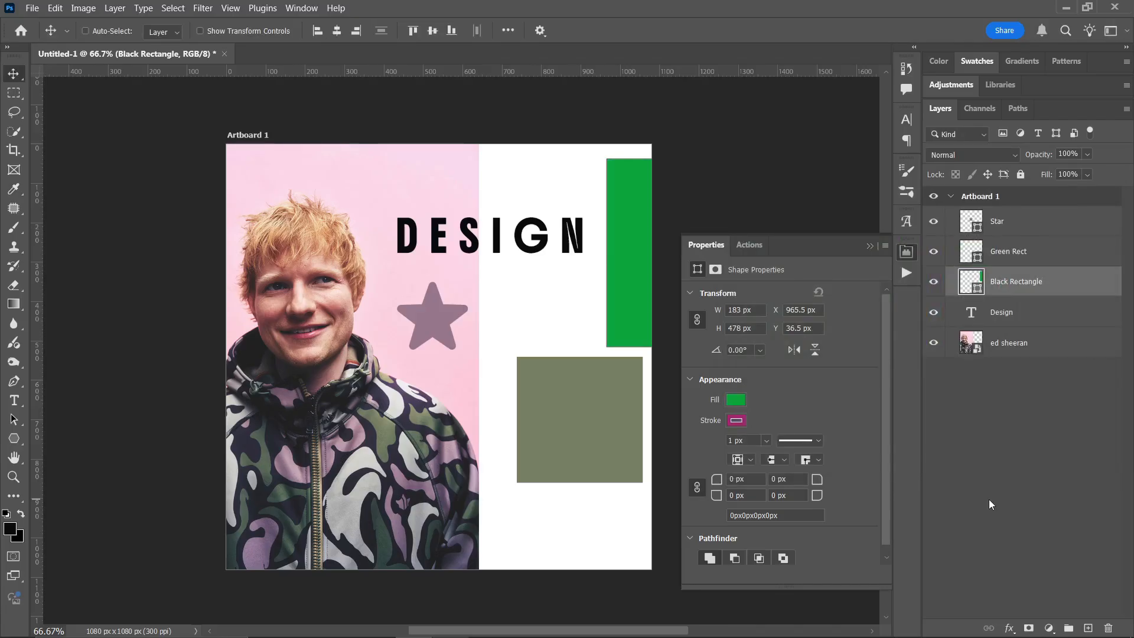
- Remove the stroke from the Black Rectangle shape, and undo both the stroke removal and the green fill
left_click(737, 420)
left_click(708, 391)
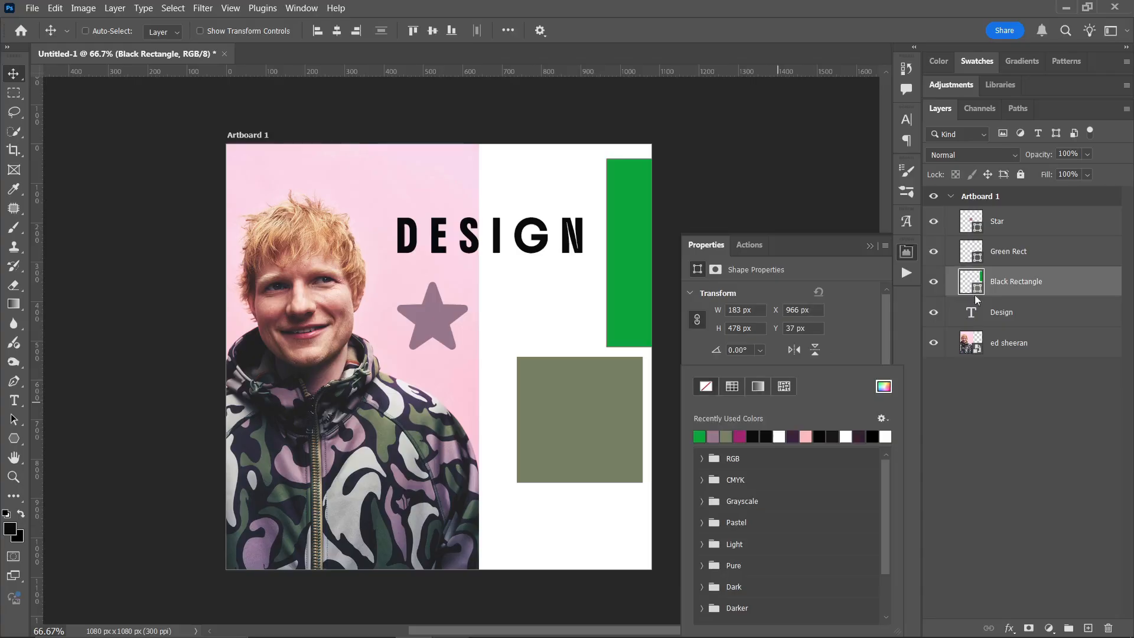
left_click(1031, 279)
key("ctrl+z")
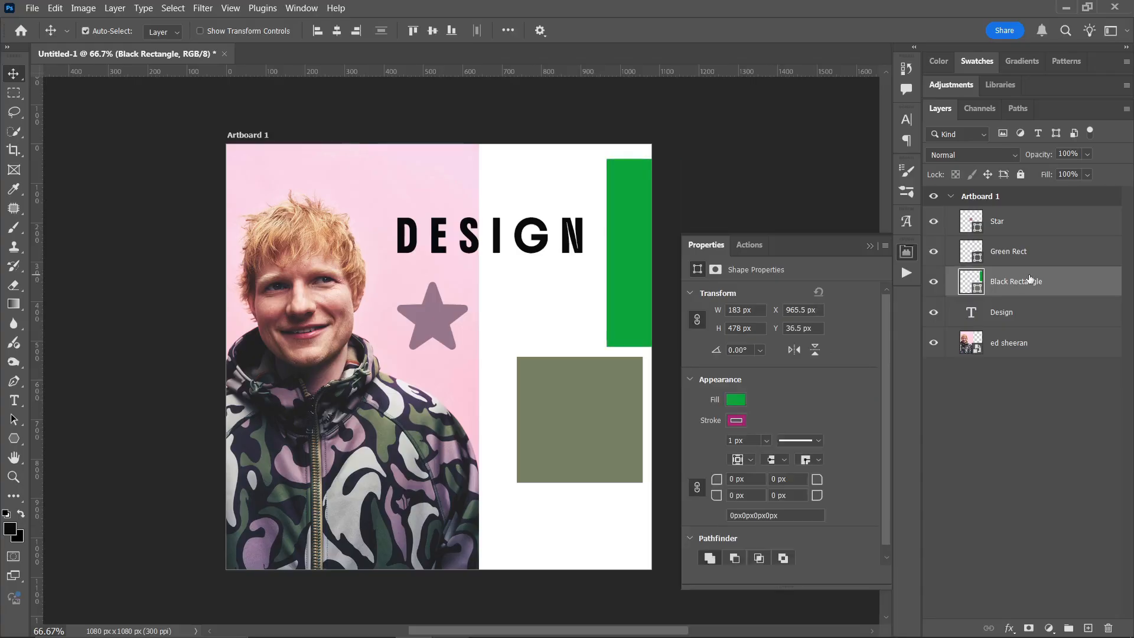
key("ctrl+z")
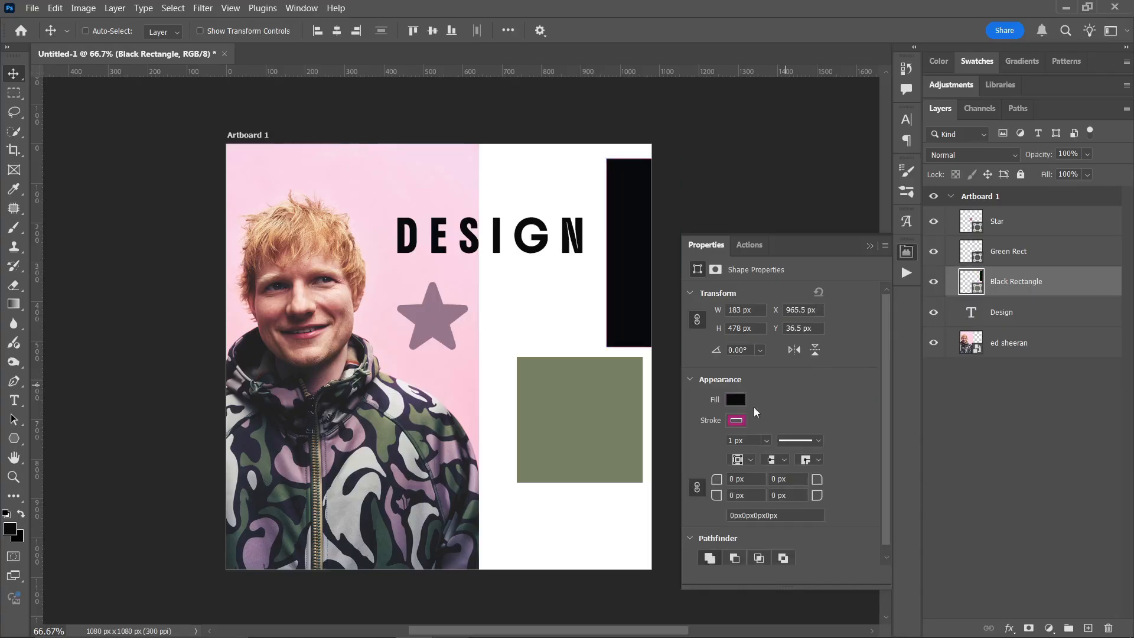
- Set the Black Rectangle shape's stroke to no color, collapse its shape properties and deselect all layers
left_click(736, 420)
left_click(708, 391)
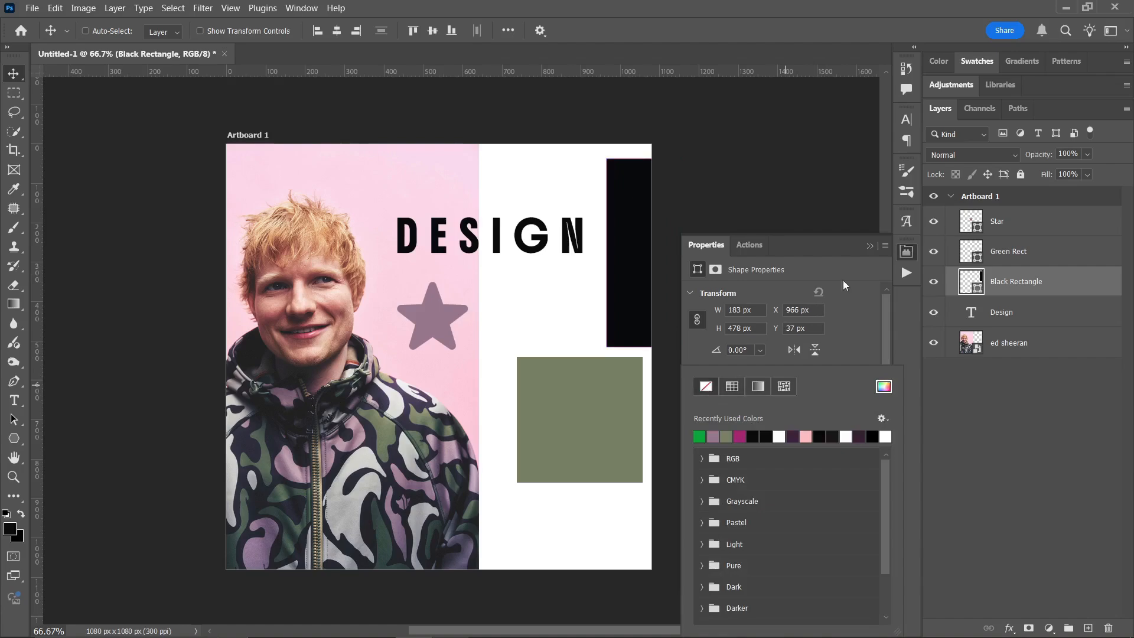
left_click(870, 245)
left_click(1025, 414)
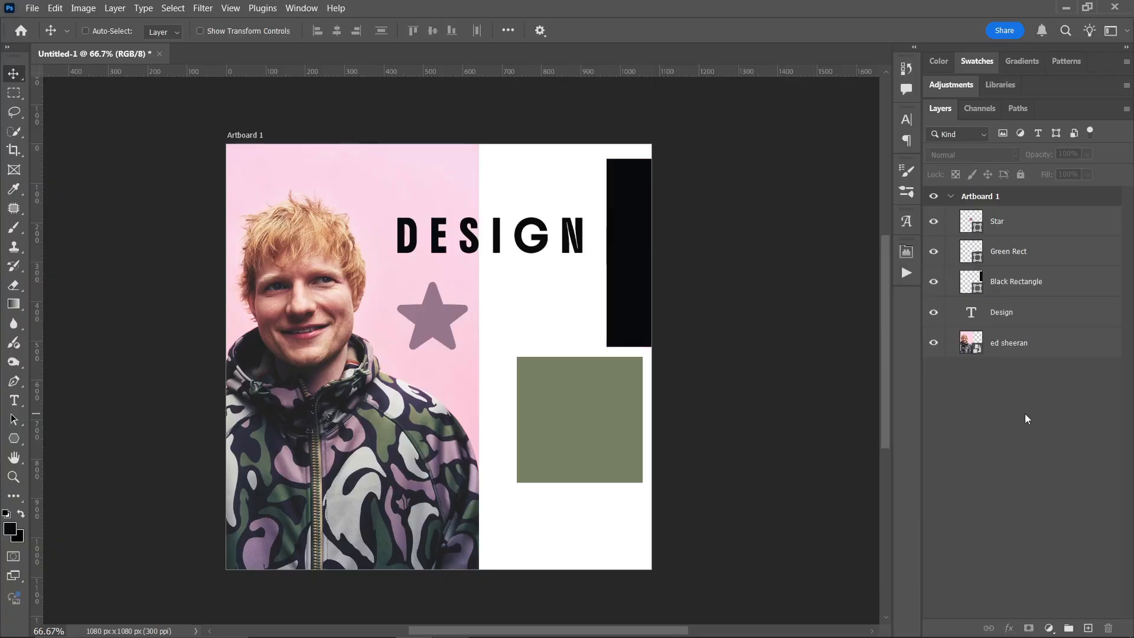
- Open the Layer Style blending options of the Green Rect layer, and close them without applying anything
left_click(1067, 255)
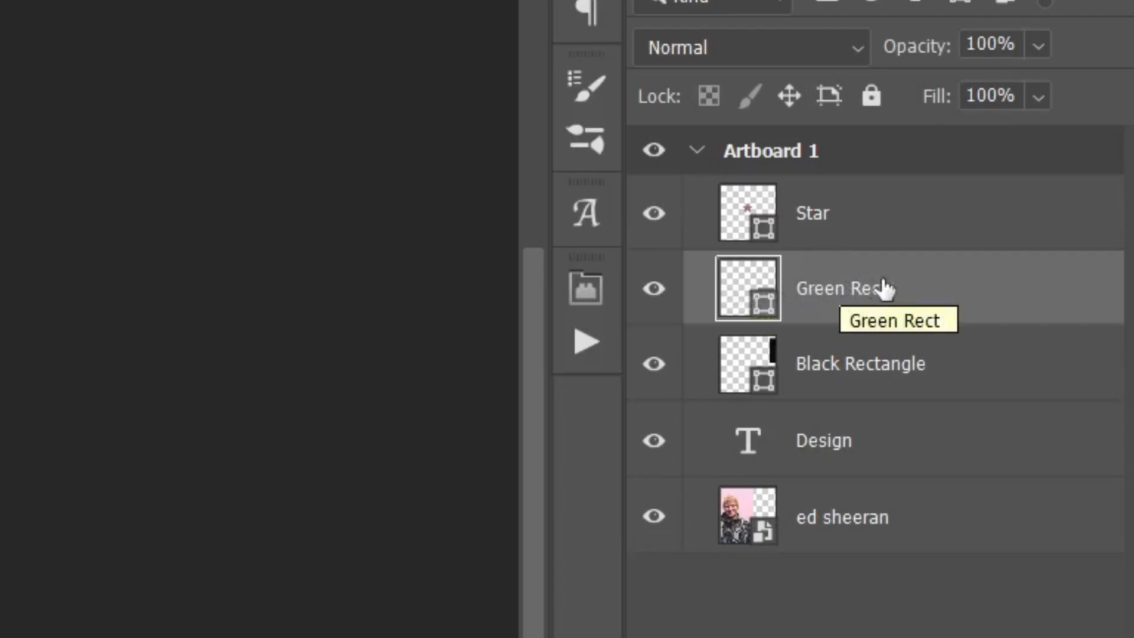
double_click(1008, 300)
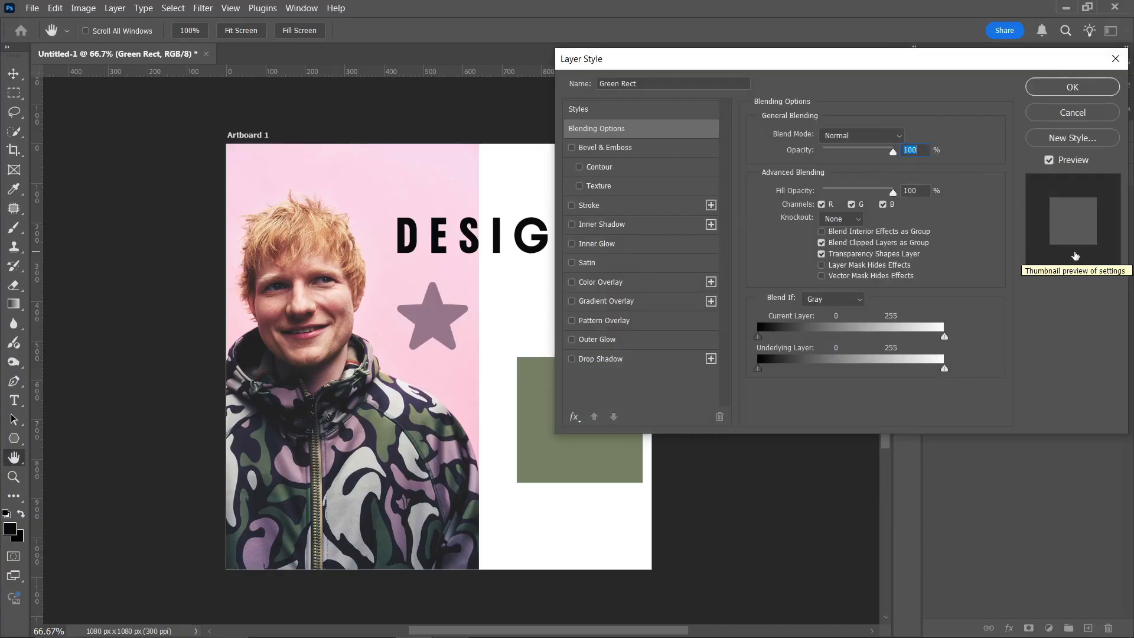
left_click(1081, 113)
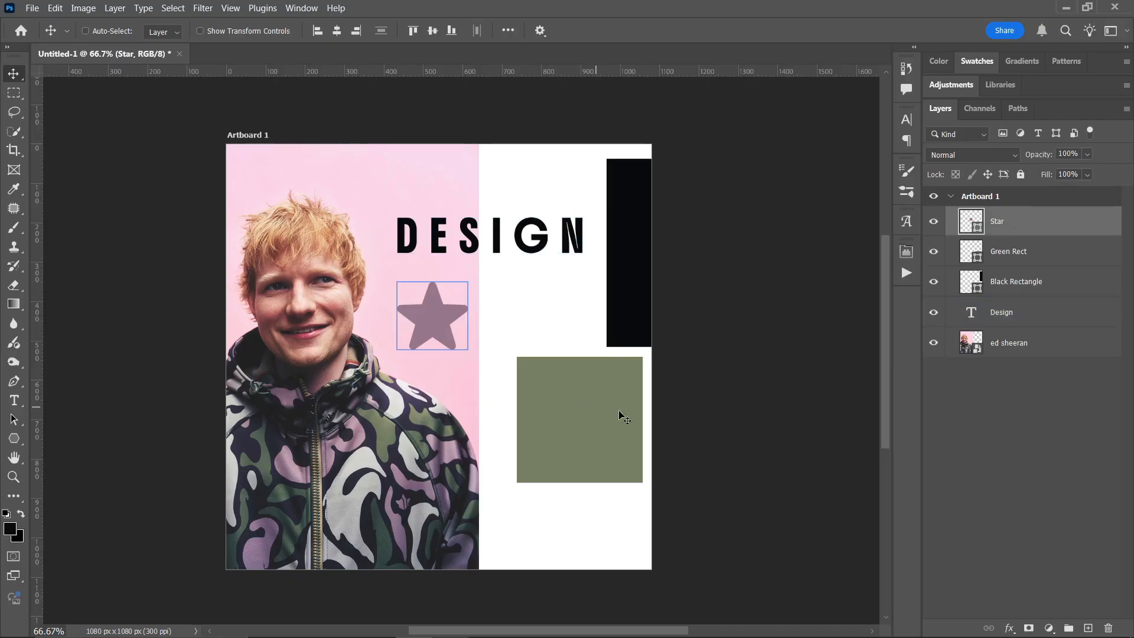
- Select the non-adjacent Star and Design layers together, starting once from Design and once from Star
left_click(1031, 317)
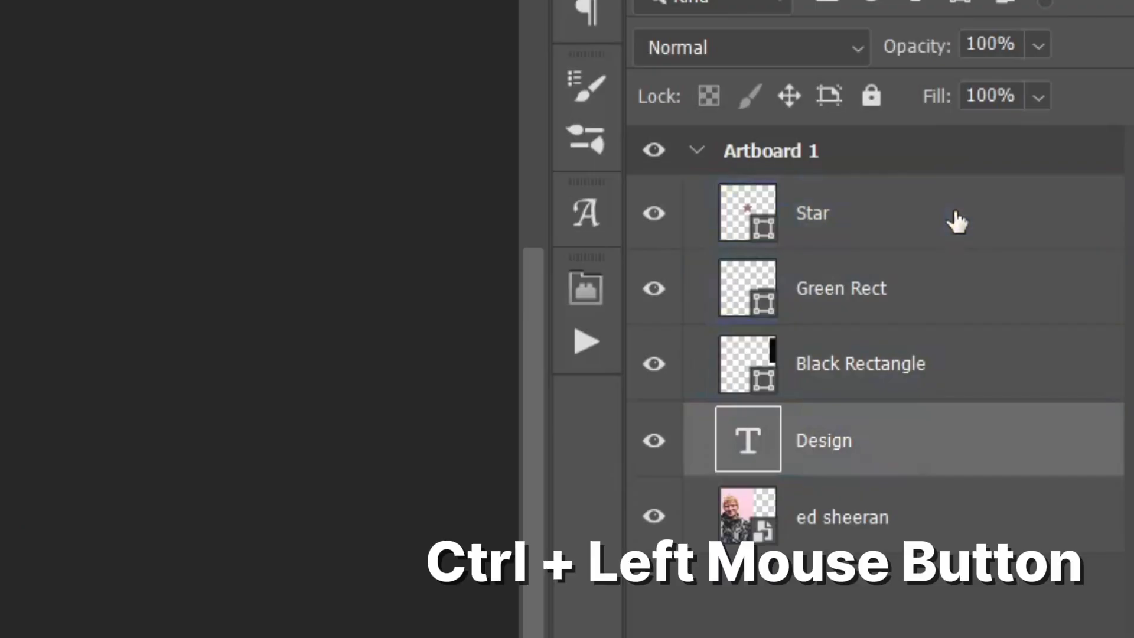
left_click(957, 222, "ctrl")
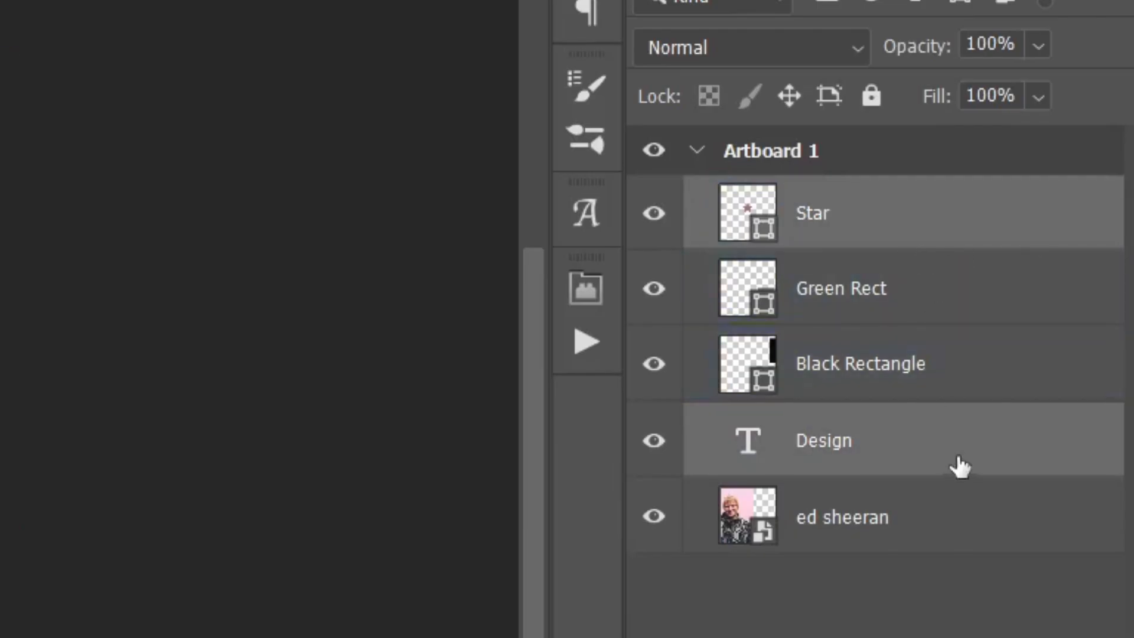
left_click(925, 463)
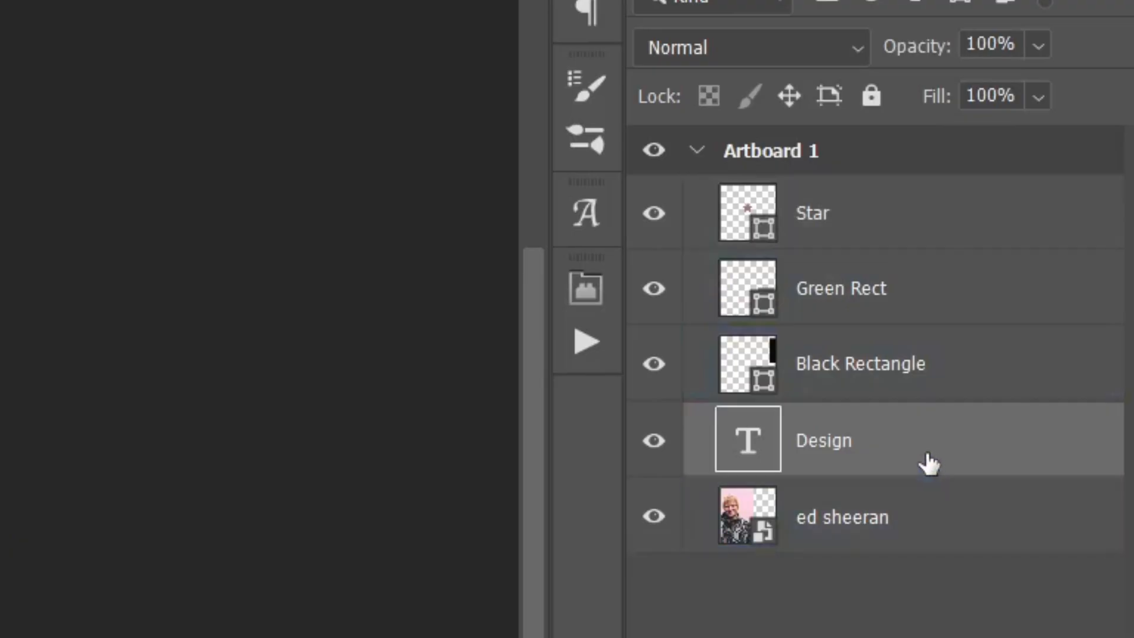
left_click(925, 239)
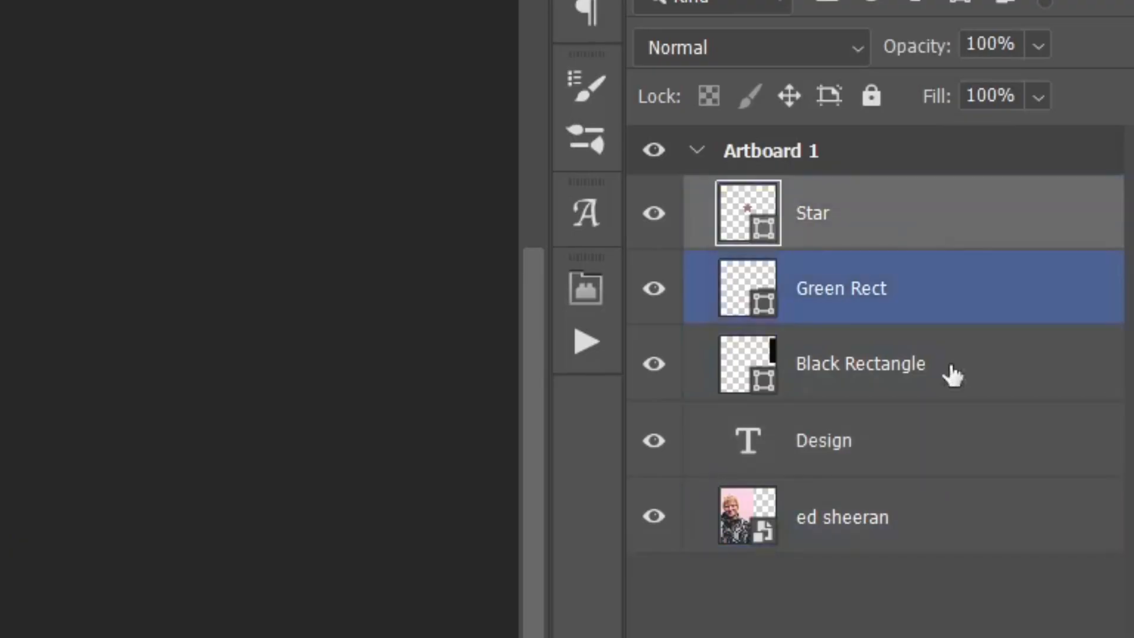
left_click(972, 452, "ctrl")
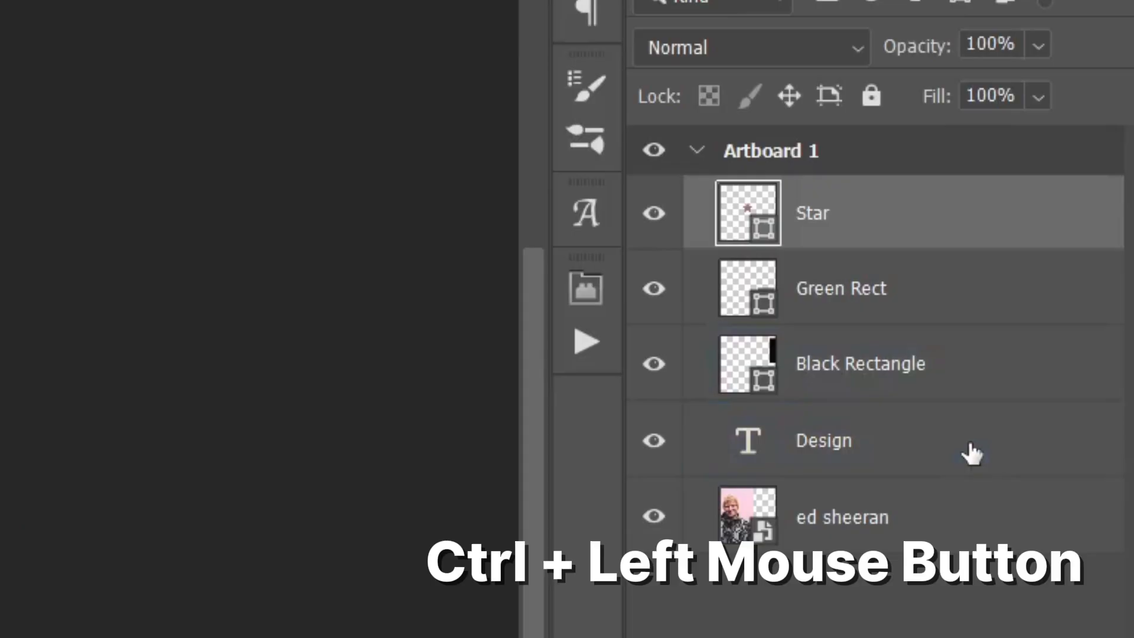
left_click(972, 452, "ctrl")
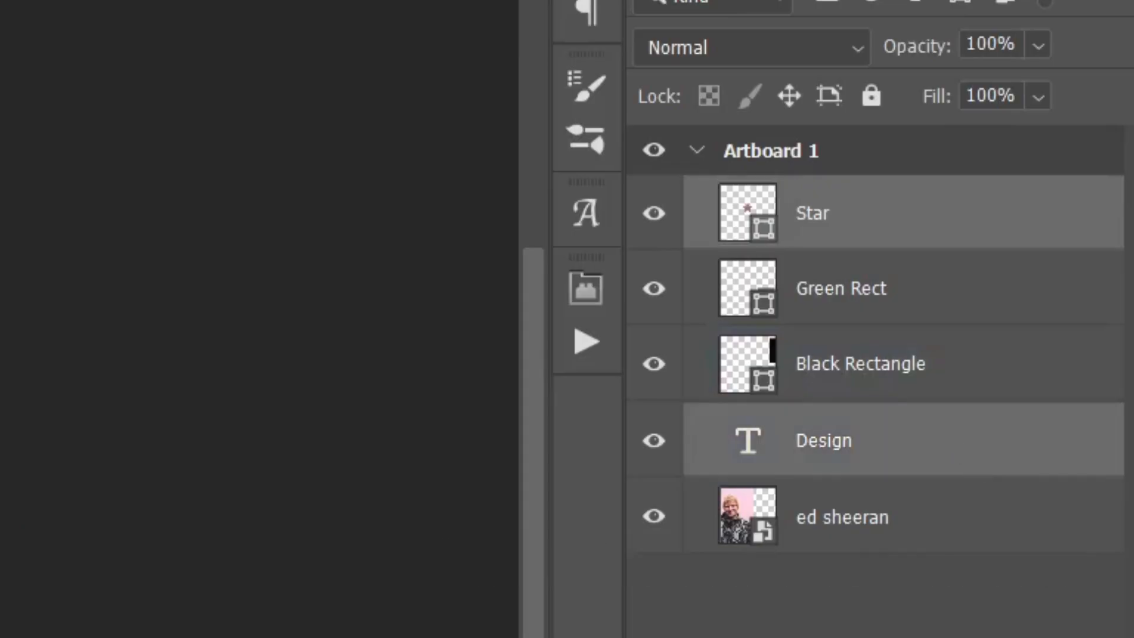
- Group the selected Star and Design layers, and undo the grouping together with the group's move
key("ctrl+g")
key("ctrl+g")
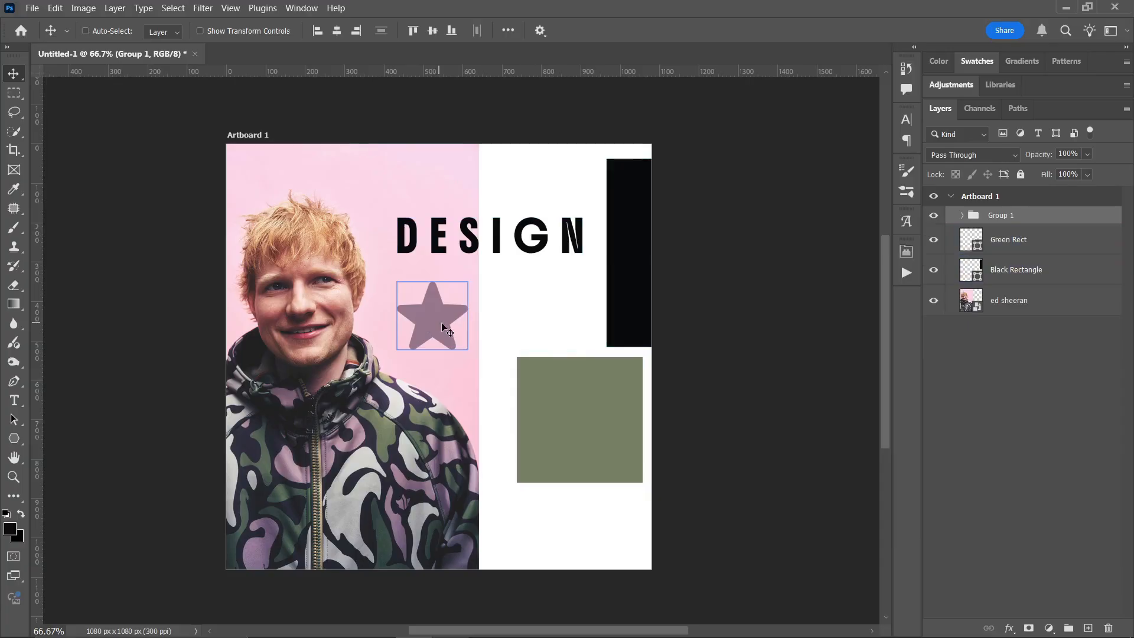
left_click_drag(443, 328, 520, 293)
key("ctrl")
key("ctrl+z")
key("ctrl+z")
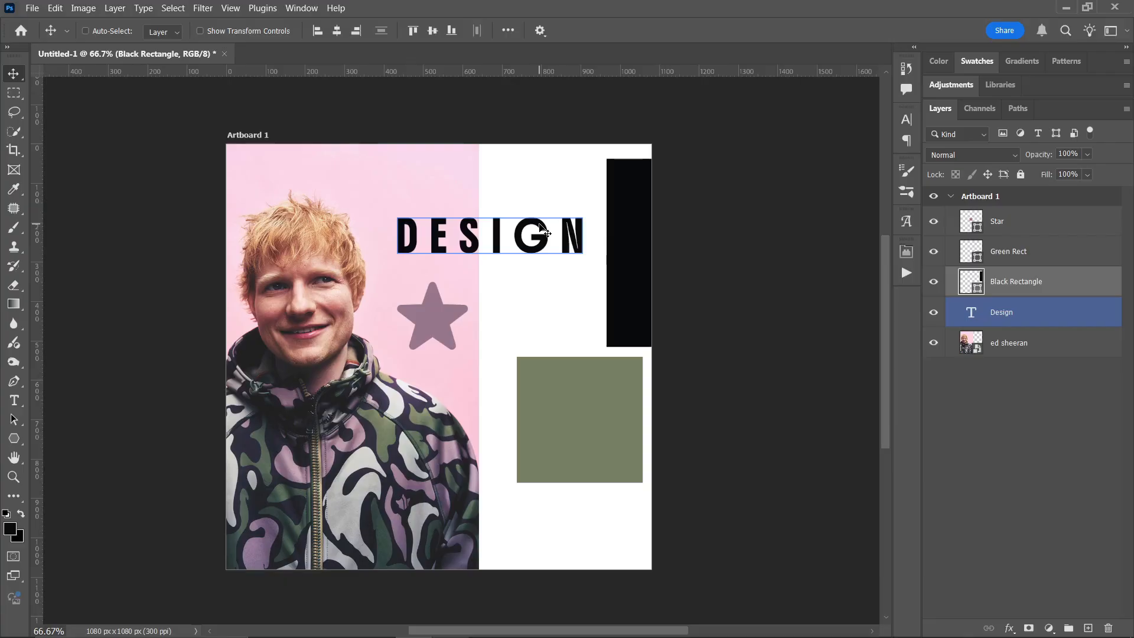
- Undo a trial artboard placed on the empty canvas, and add a blank 1080 x 1080 px artboard directly beside Artboard 1
left_click(1058, 199)
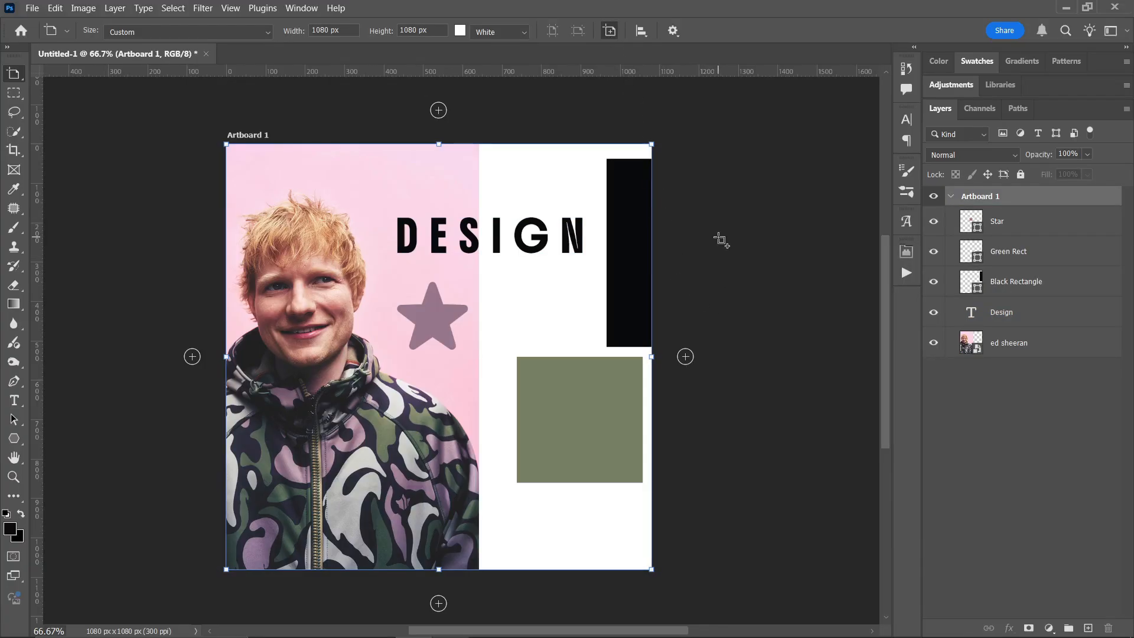
left_click(719, 240)
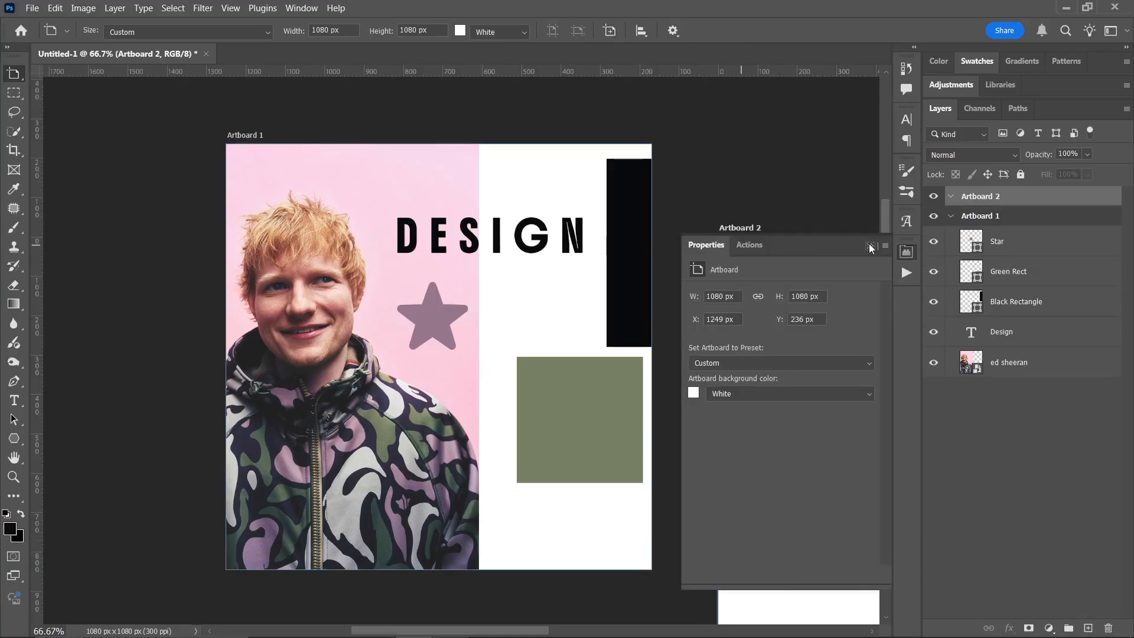
left_click(869, 245)
key("ctrl+z")
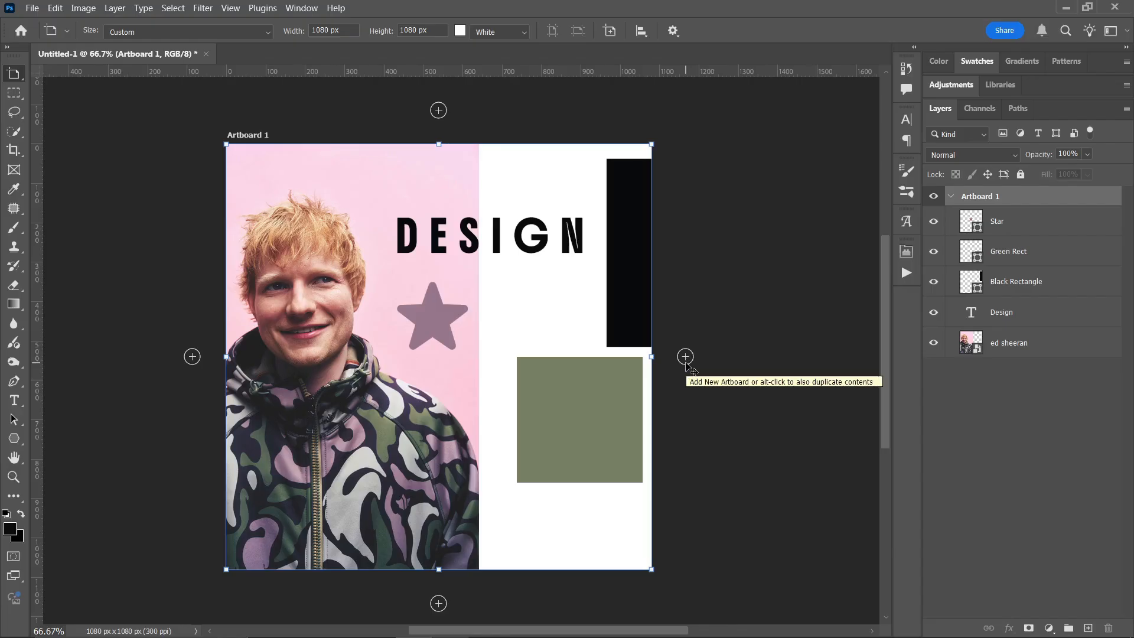
left_click(685, 356)
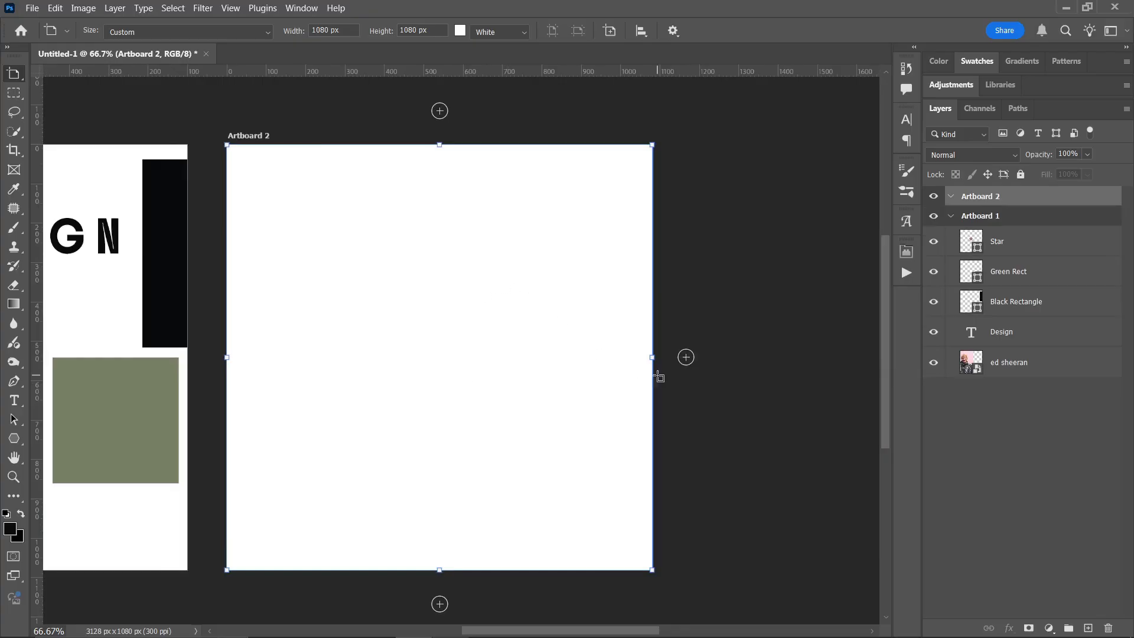
- Try a width of 1920 px for Artboard 2 using the Artboard tool, and undo the resize
right_click(18, 78)
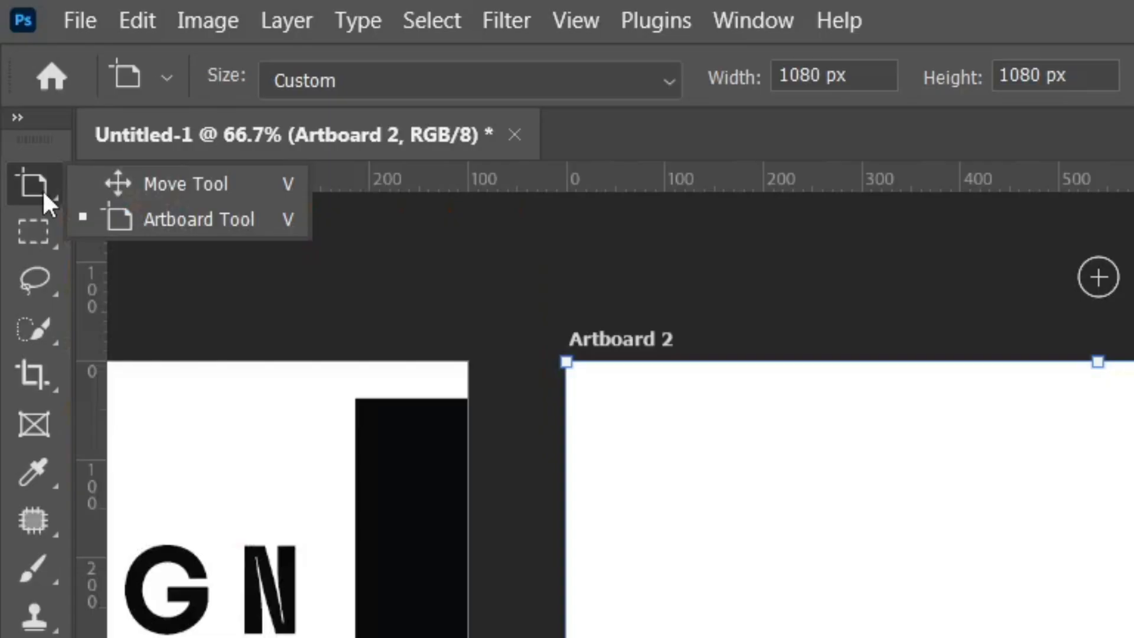
left_click(185, 230)
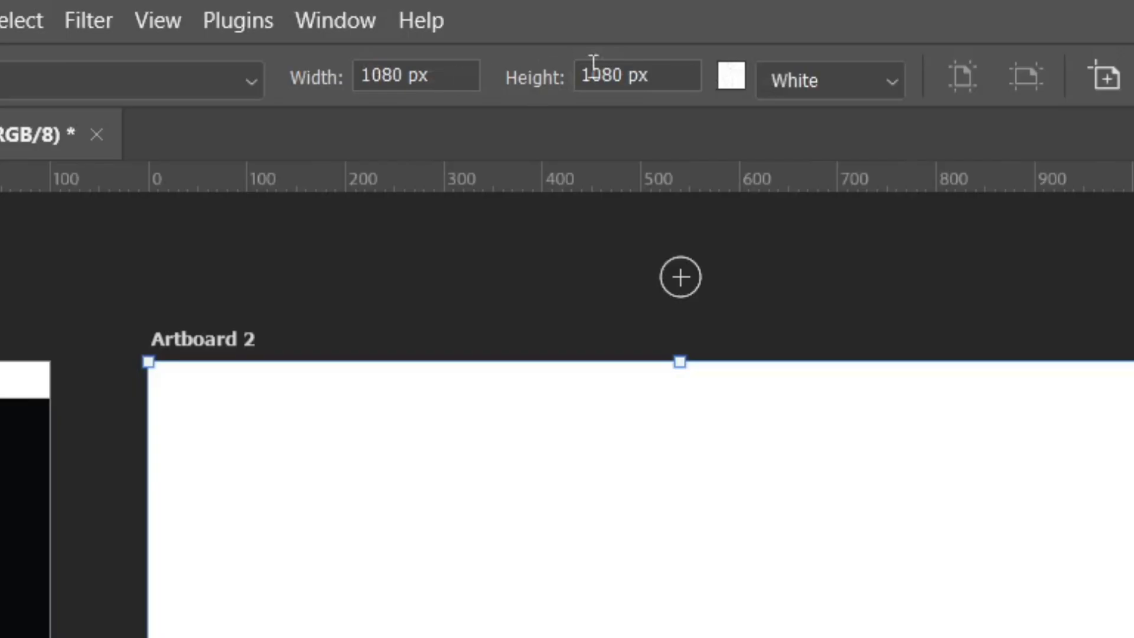
left_click(456, 81)
double_click(456, 83)
type("1920")
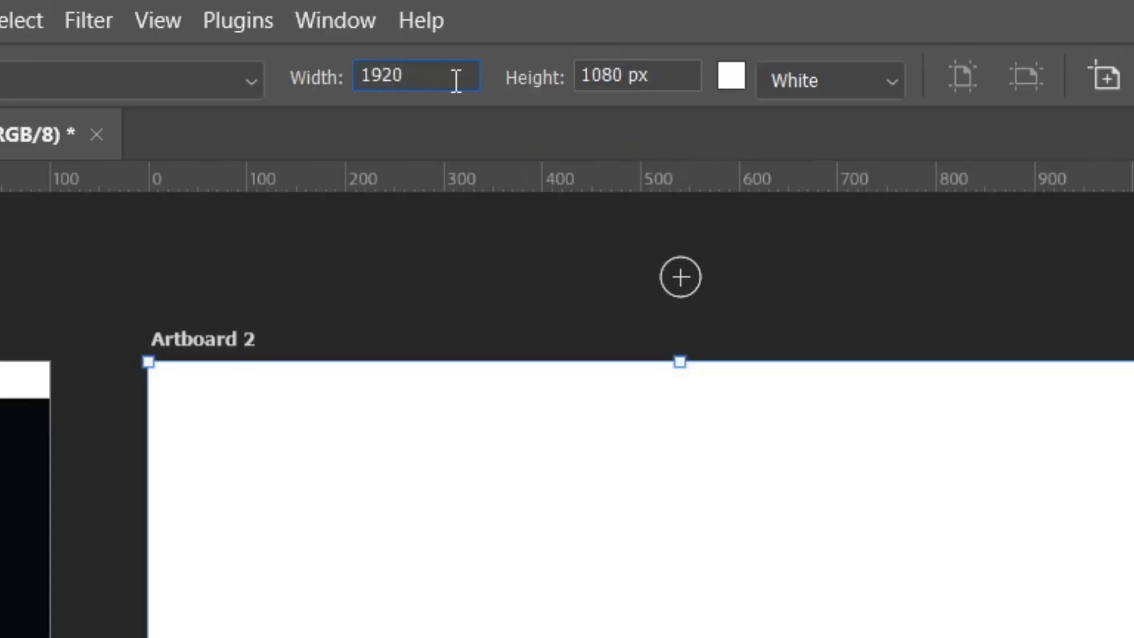
key("Return")
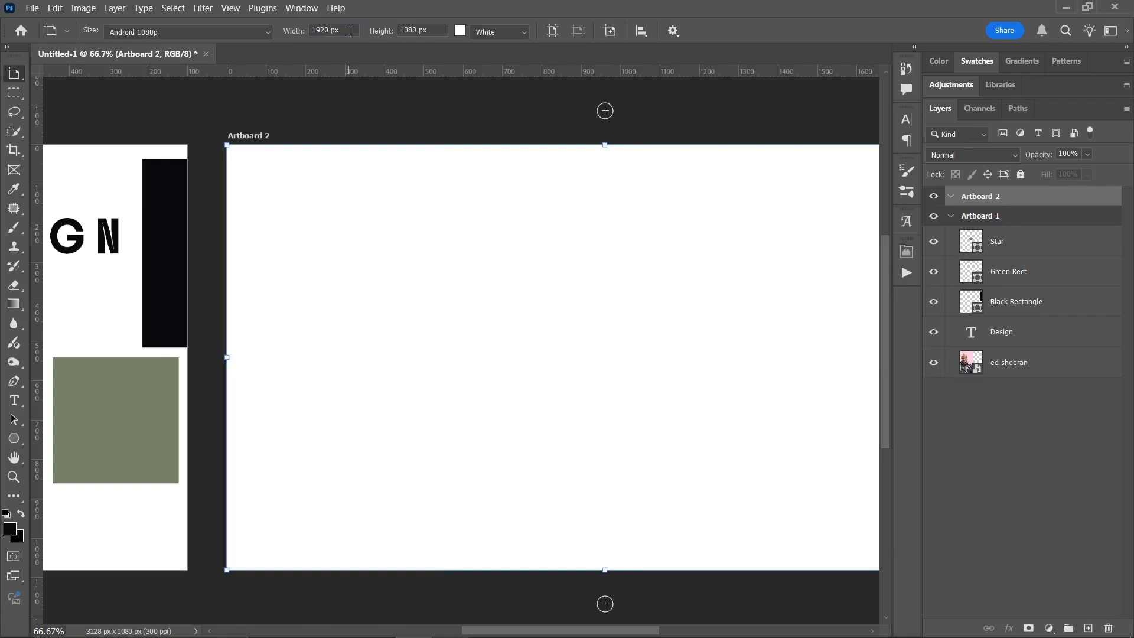
key("v")
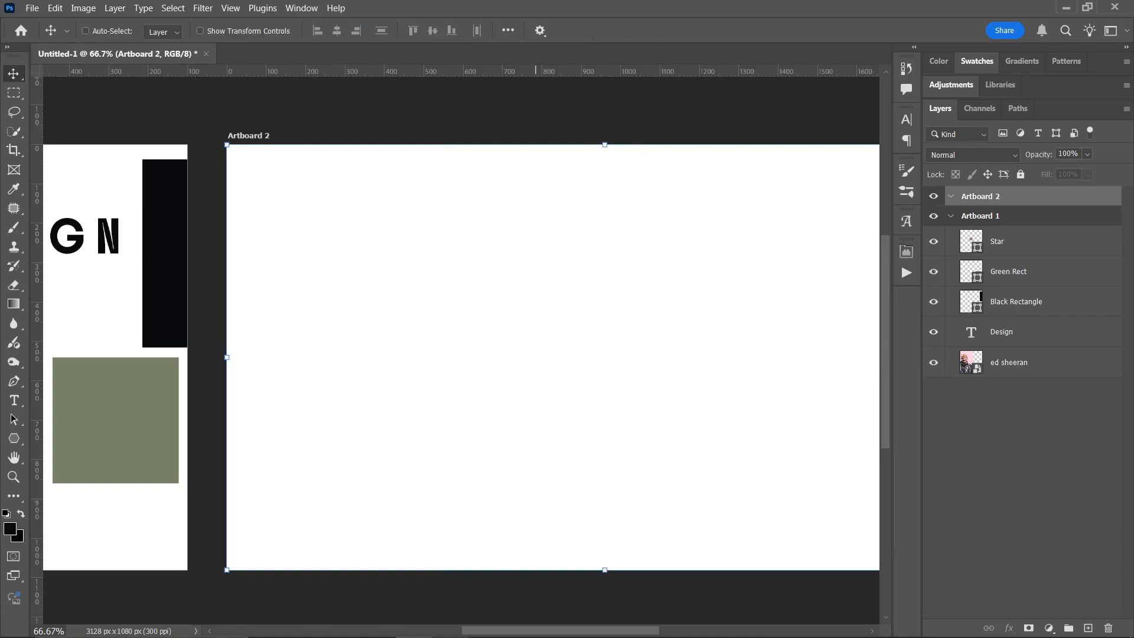
mouse_move(537, 630)
left_click_drag(499, 631, 536, 631)
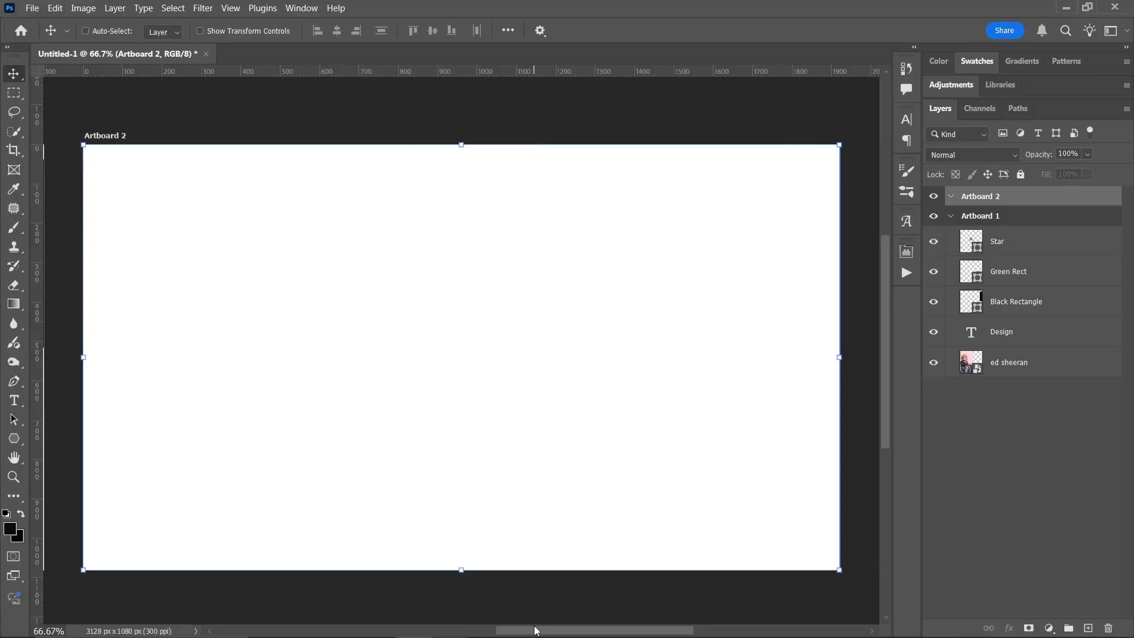
key("ctrl+z")
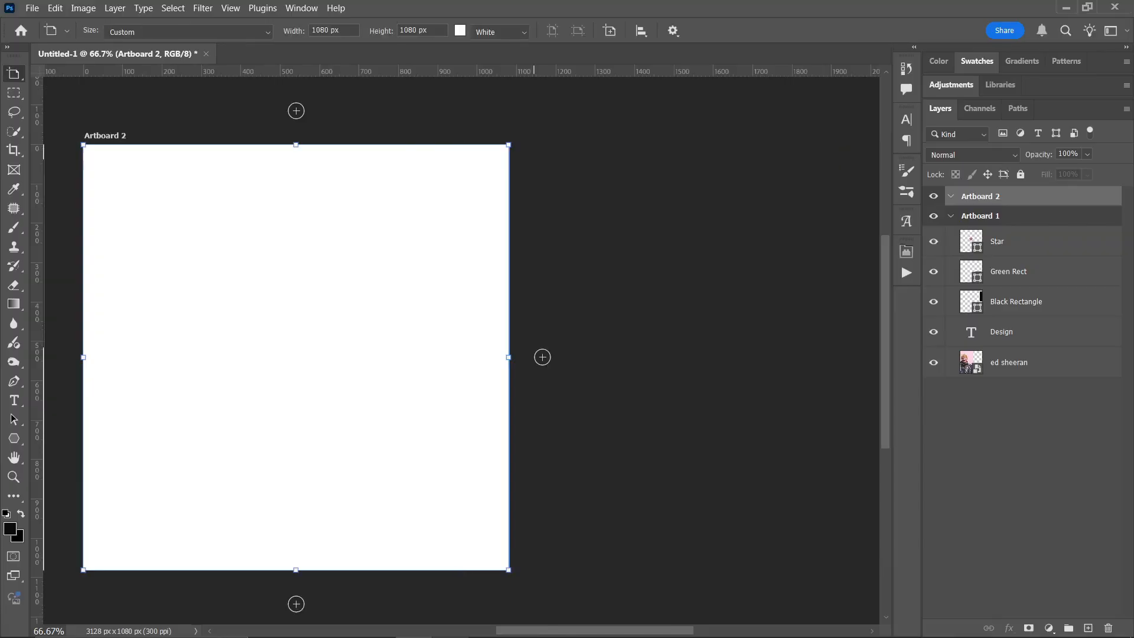
- Add the text "Road map" to Artboard 2 and move it to the middle of the artboard
left_click_drag(573, 631, 514, 630)
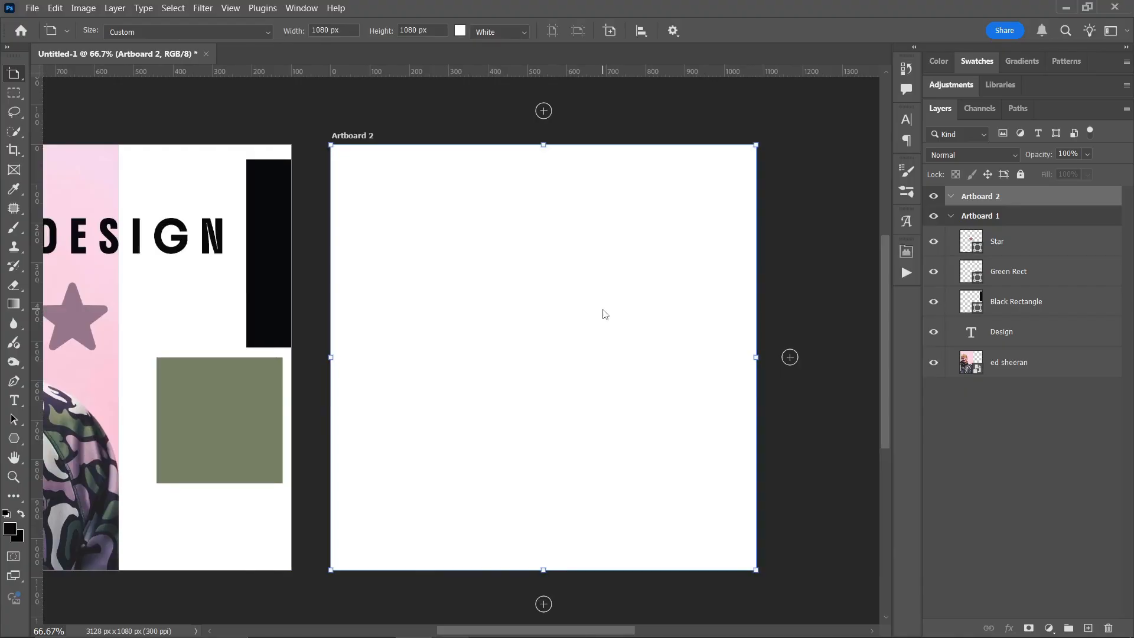
left_click(16, 404)
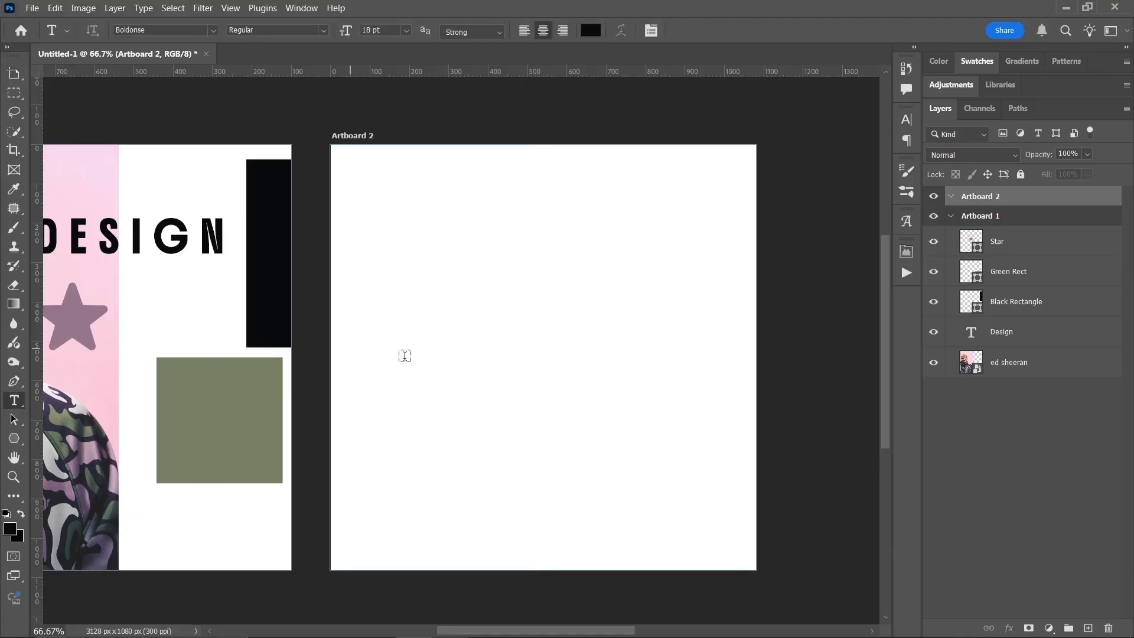
left_click(431, 340)
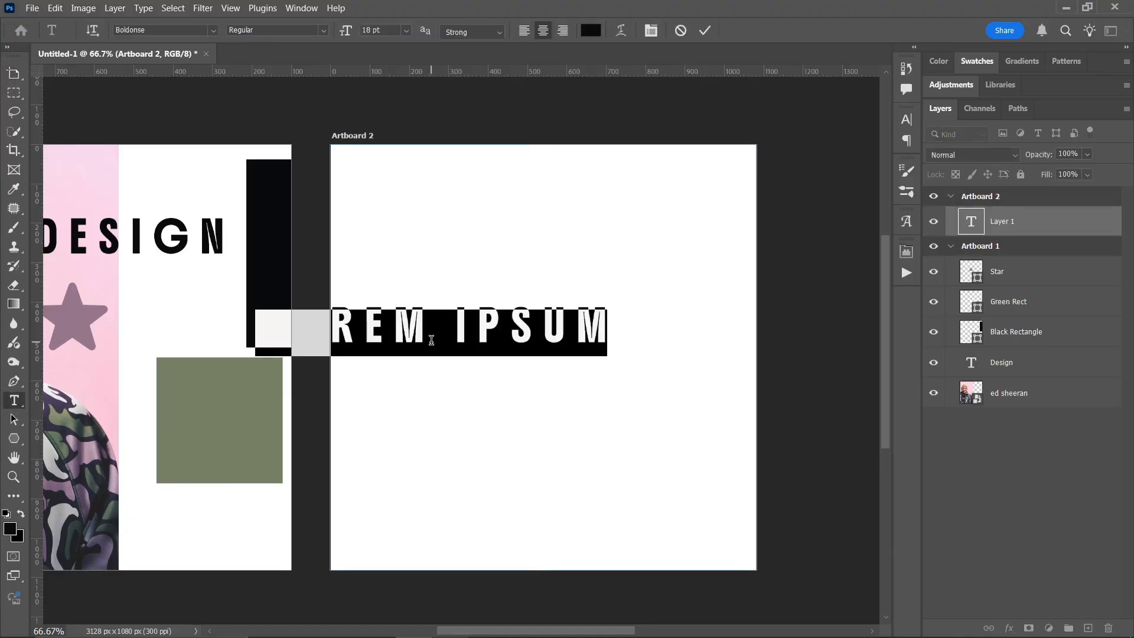
type("ROAD map")
key("Escape")
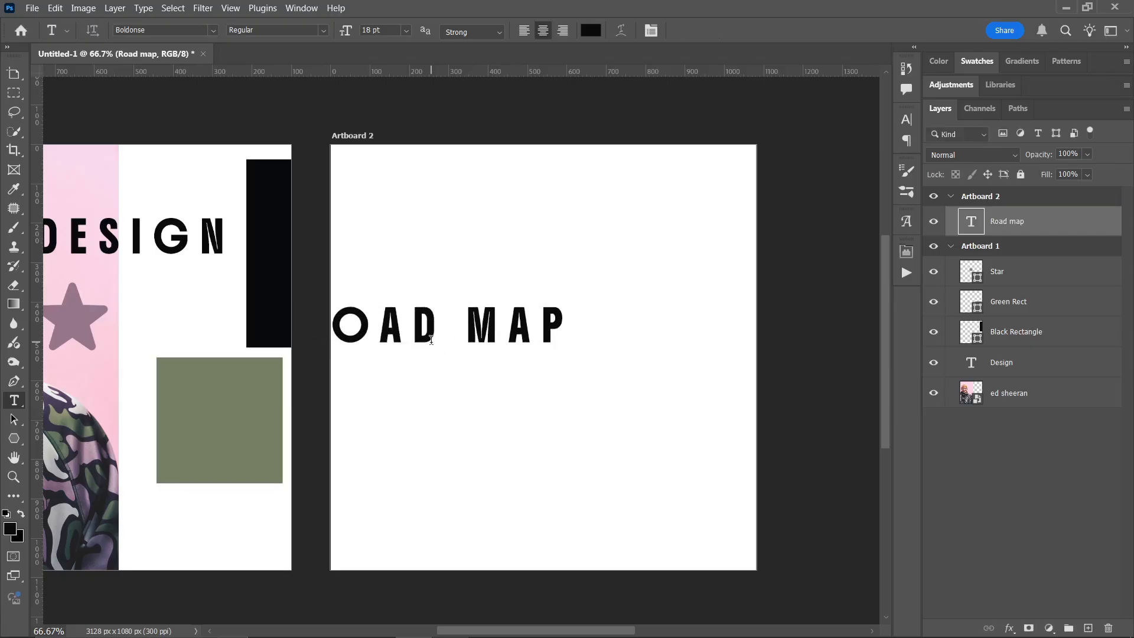
key("v")
left_click_drag(533, 341, 540, 345)
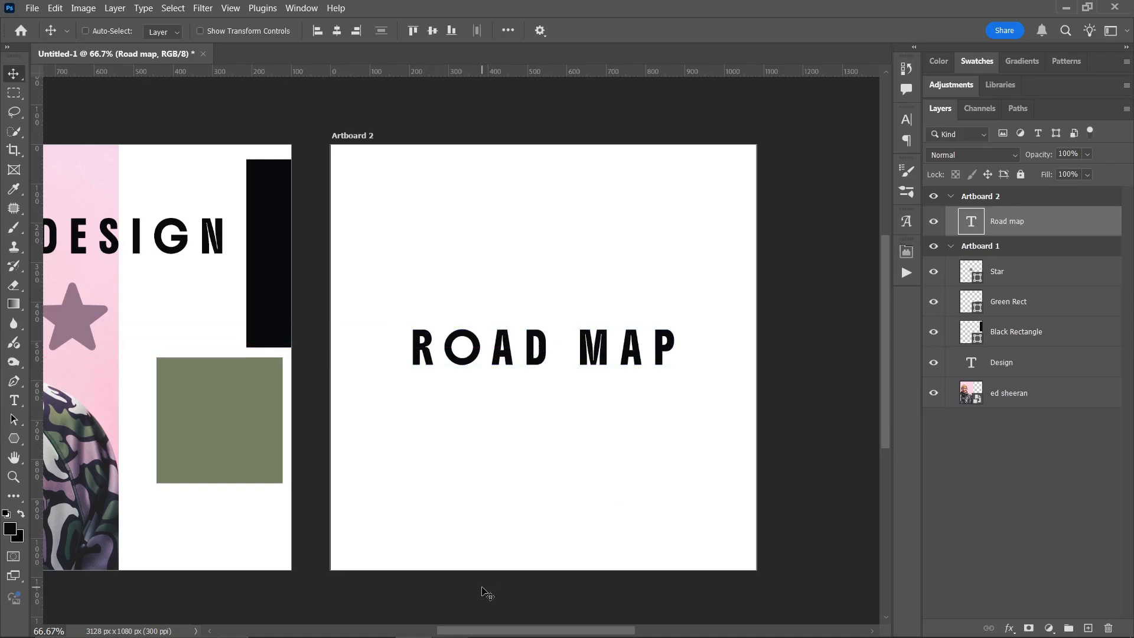
- Rename Artboard 1 as "BLOCK 1", undo the renaming and return to the Move tool
left_click_drag(523, 630, 476, 630)
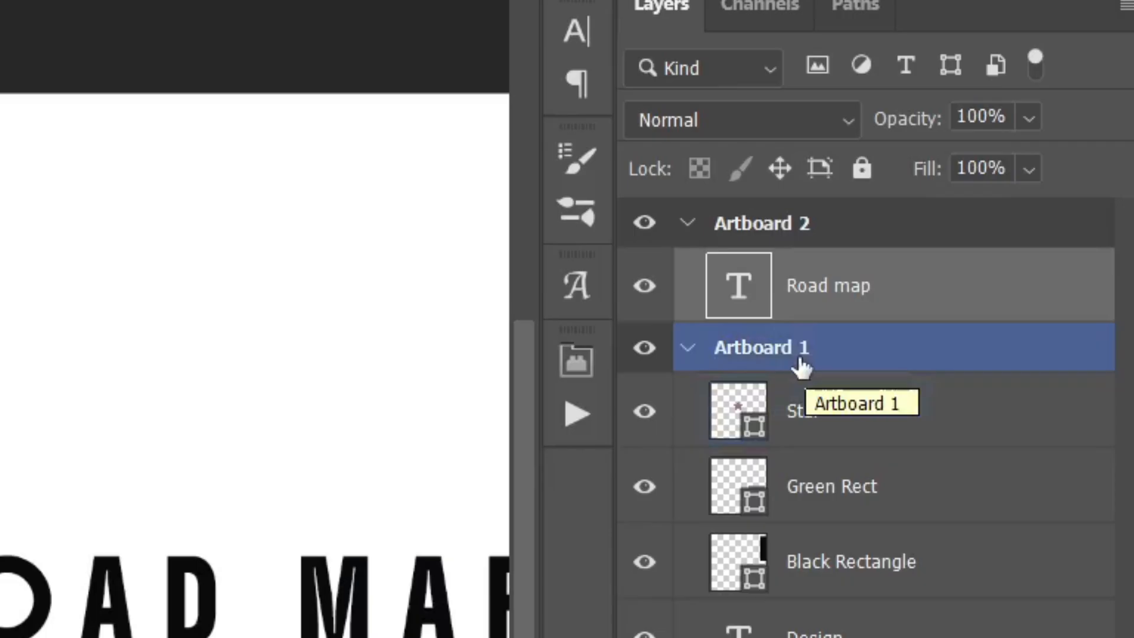
double_click(802, 360)
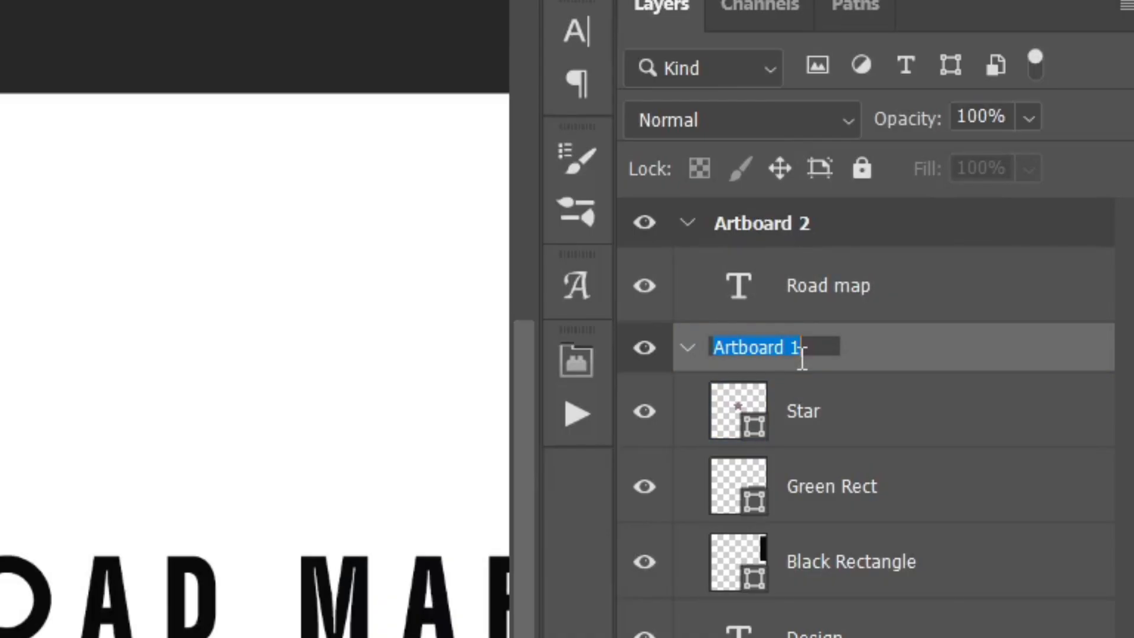
type("BLOCK 1")
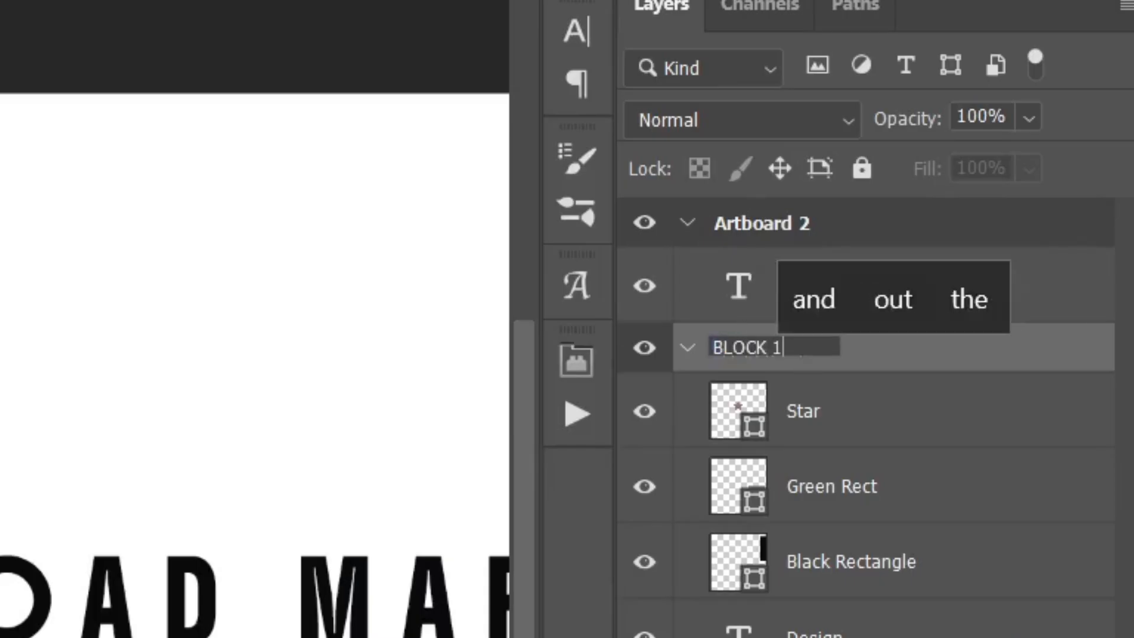
key("Return")
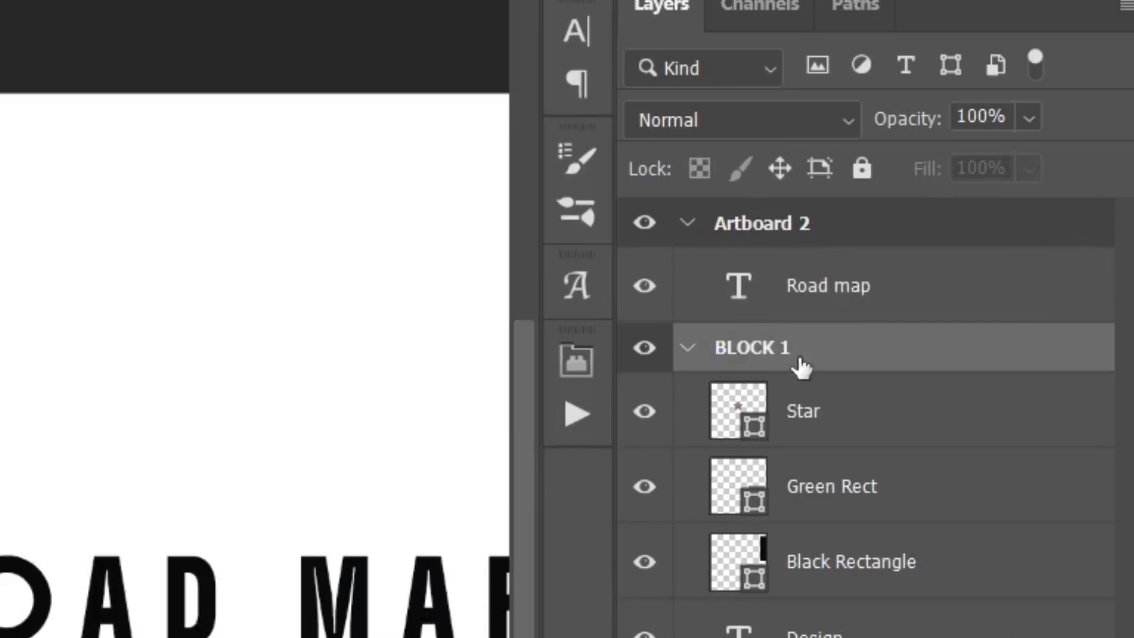
key("ctrl+z")
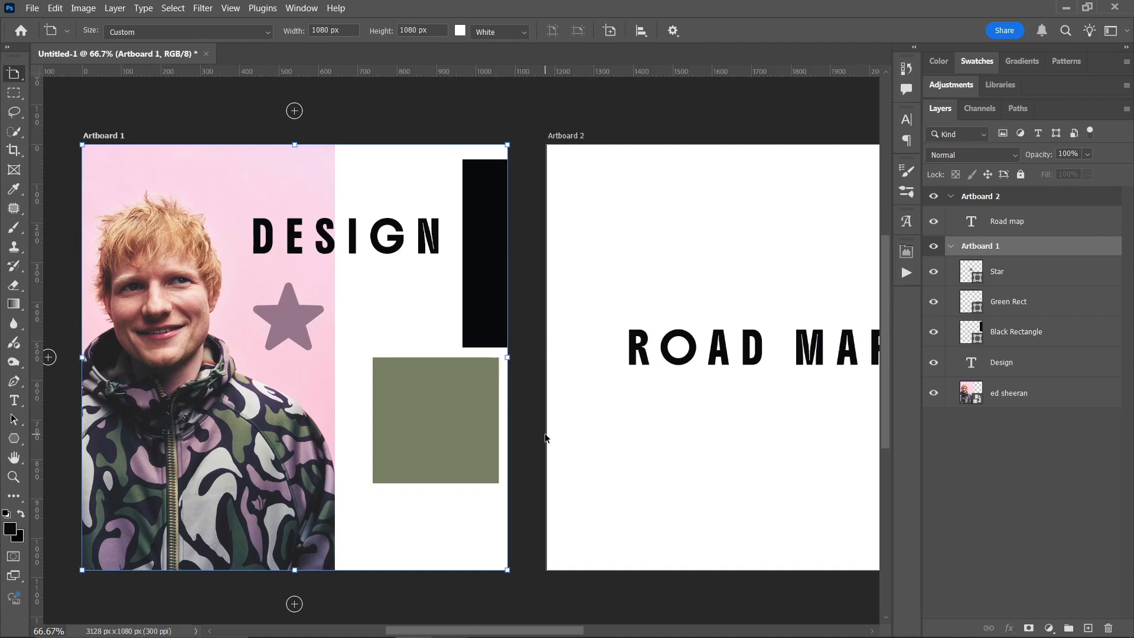
key("v")
left_click(385, 475, "ctrl")
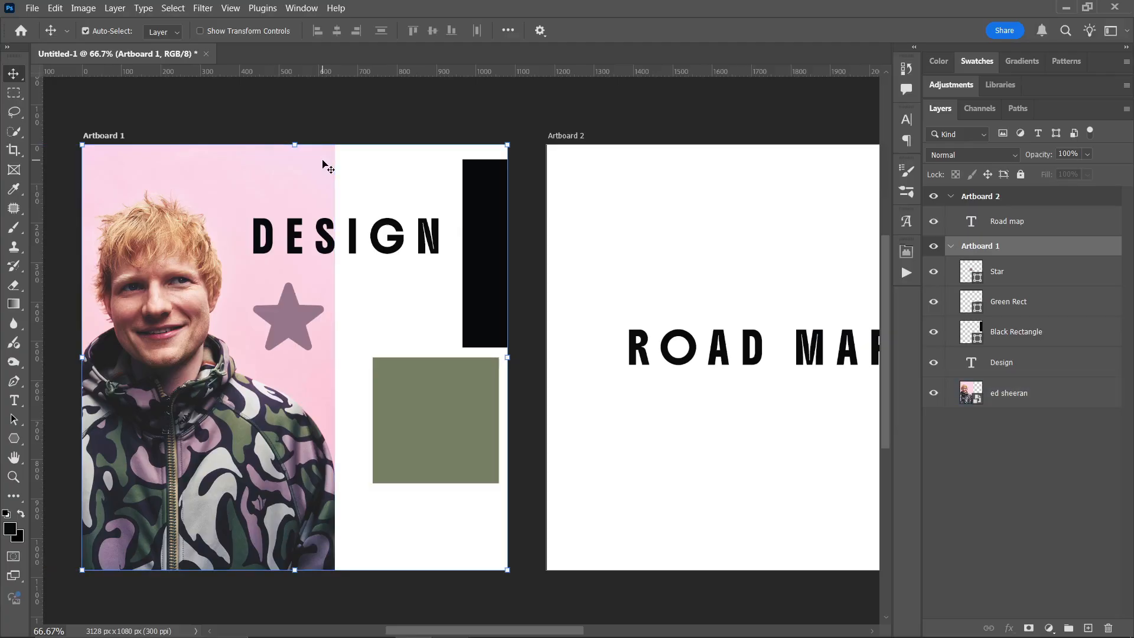
- Create a new 1050 x 600 px document, and switch to Untitled-1 and back to the new document
key("ctrl+n")
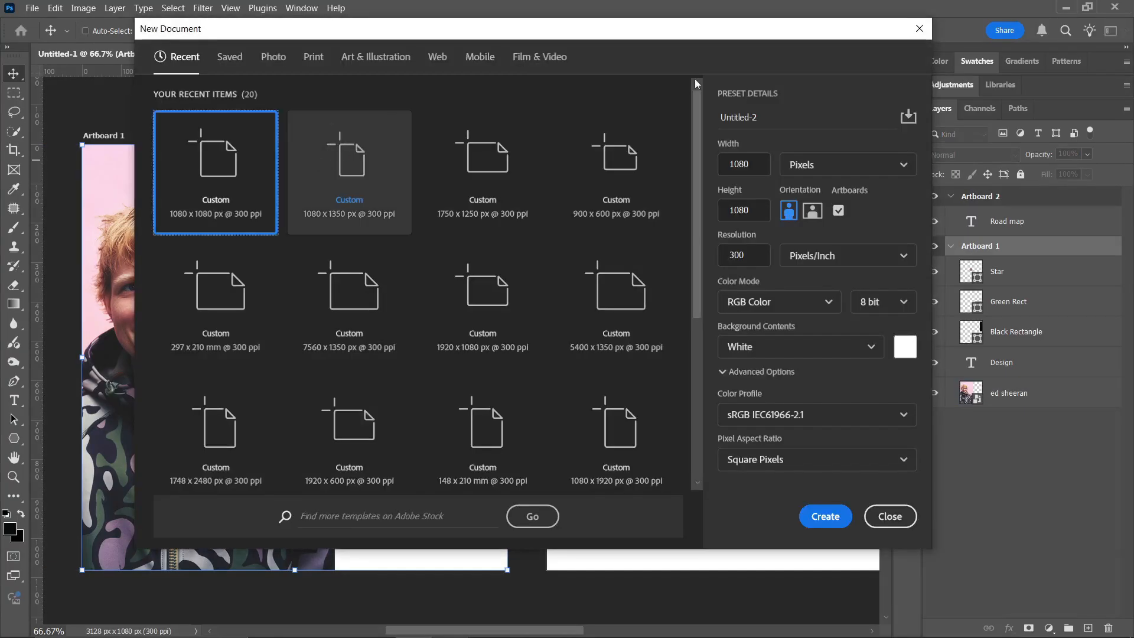
double_click(756, 171)
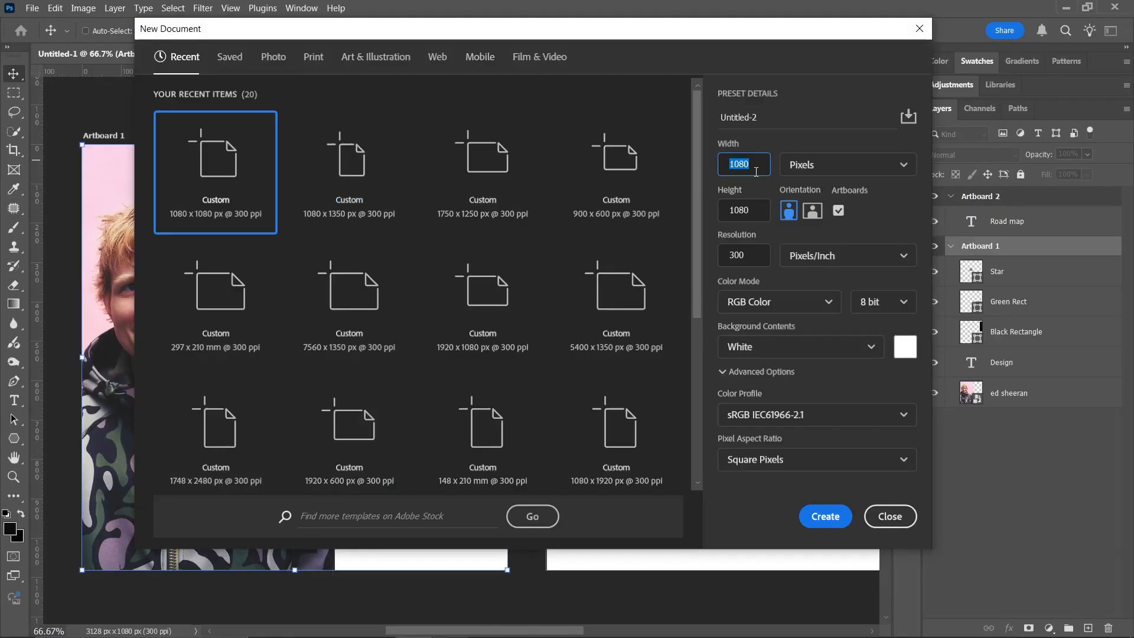
type("1050")
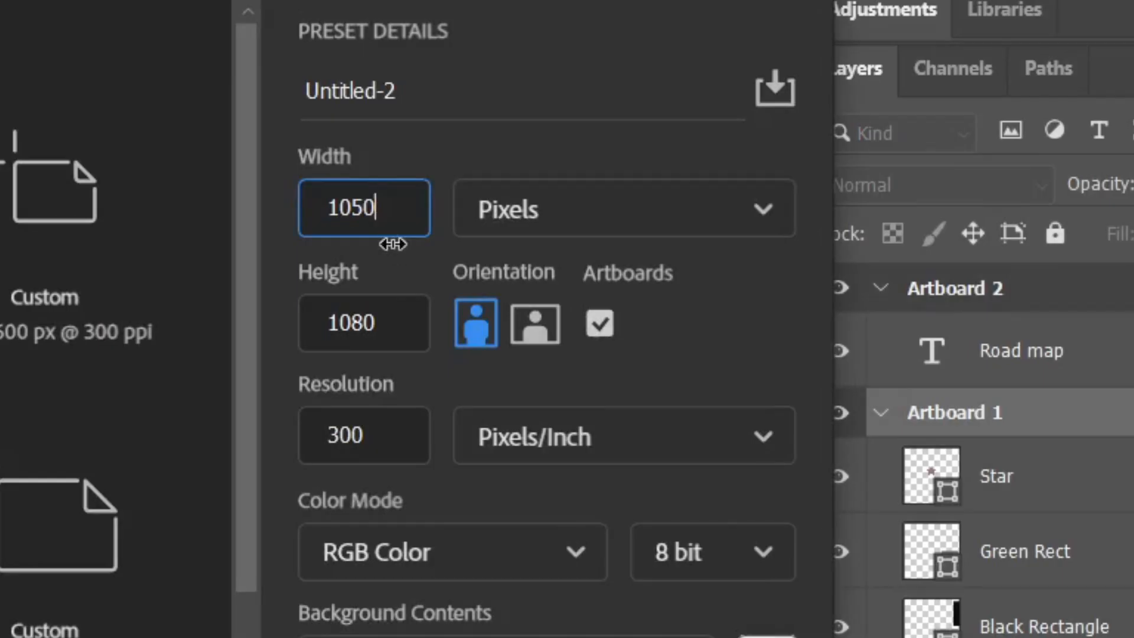
left_click(399, 336)
double_click(400, 336)
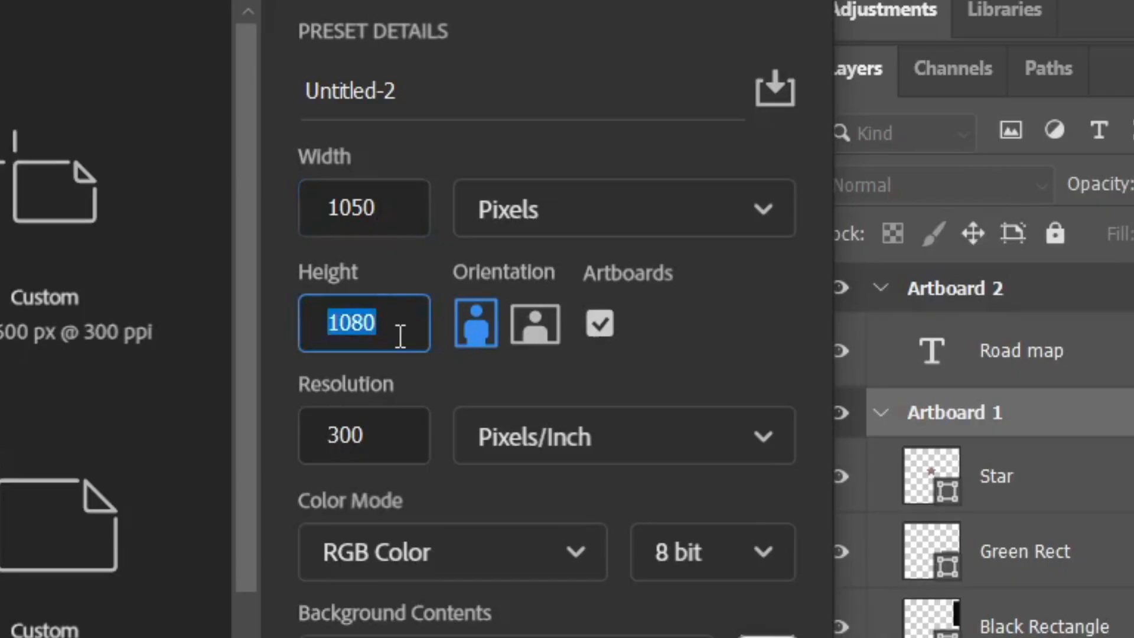
type("600")
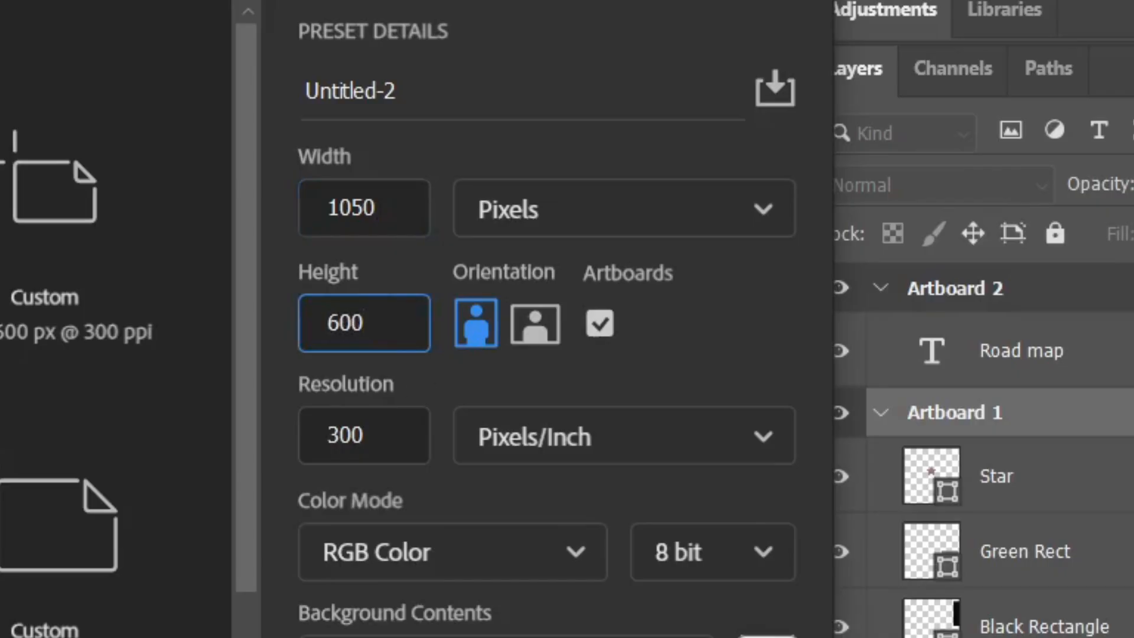
key("Return")
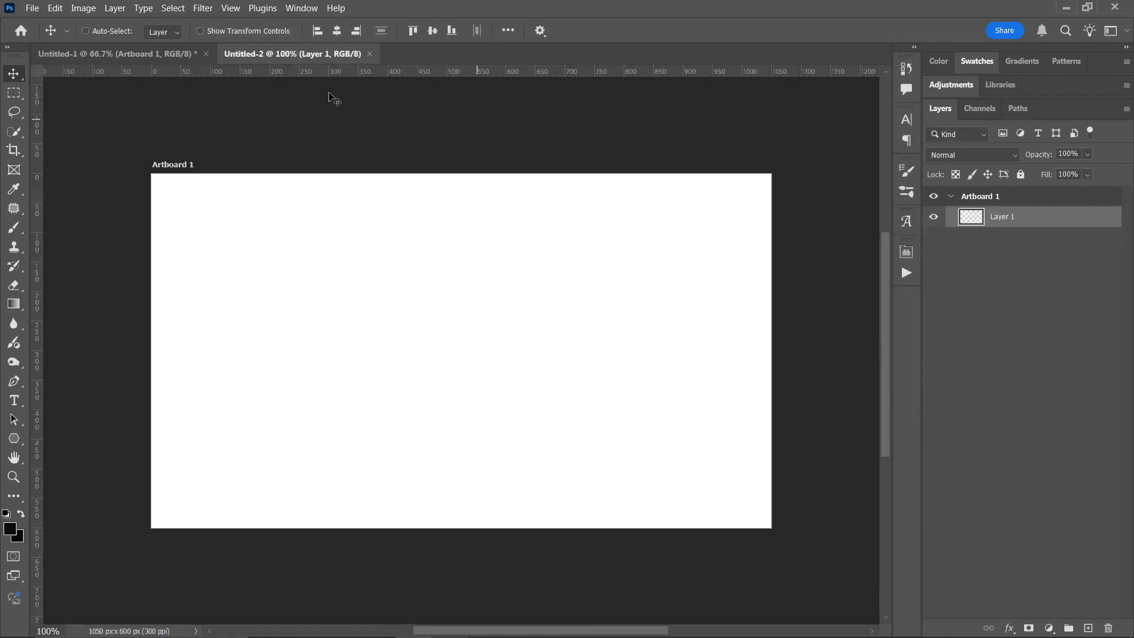
left_click(149, 56)
left_click(266, 53)
- Add a Solid Color fill layer to Artboard 1 with the dark grey color #1b1a1a
left_click(1049, 558)
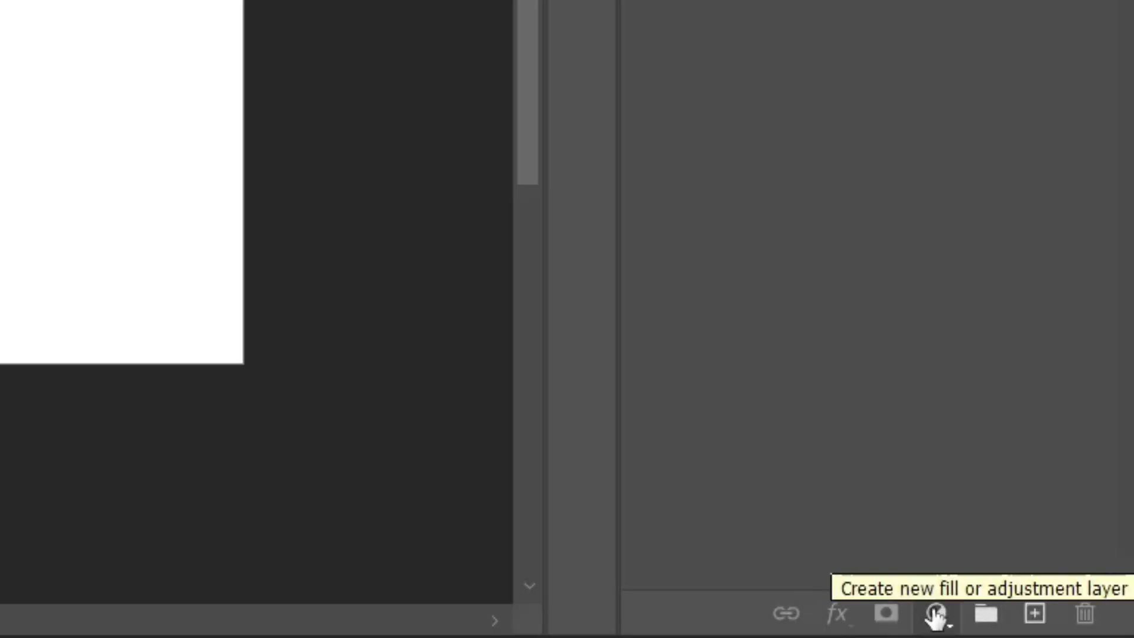
left_click(935, 614)
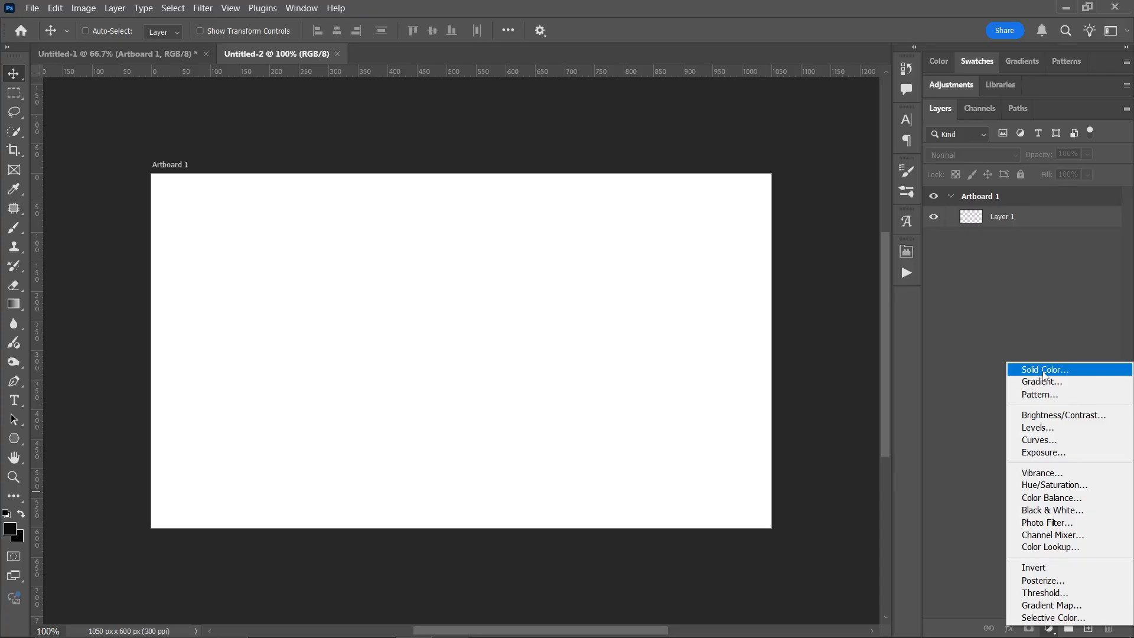
left_click(921, 117)
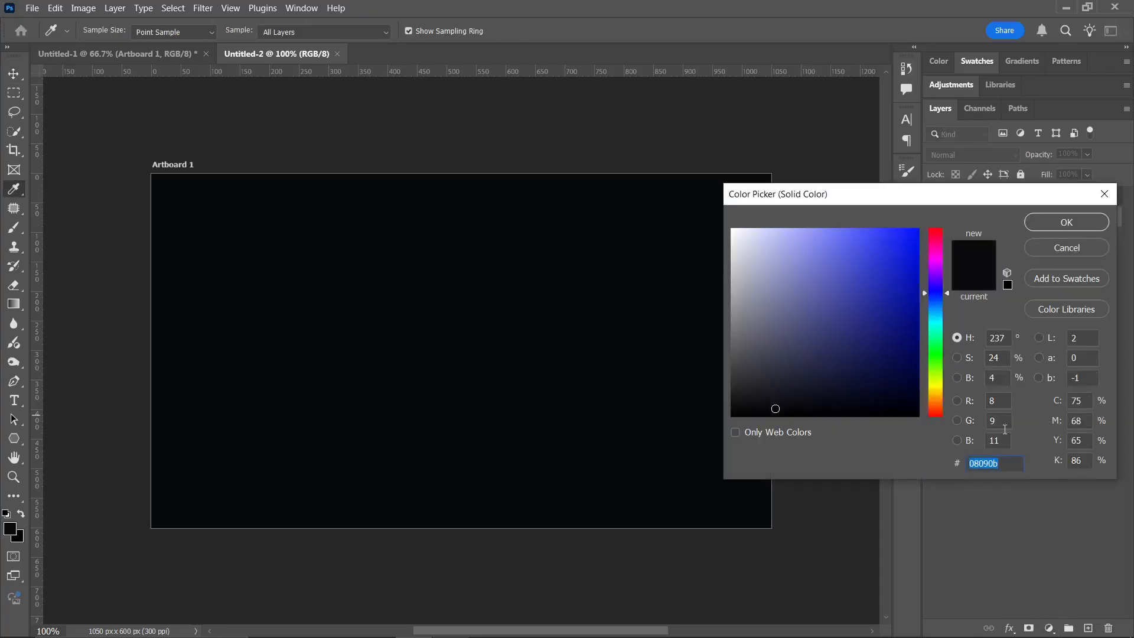
left_click(934, 239)
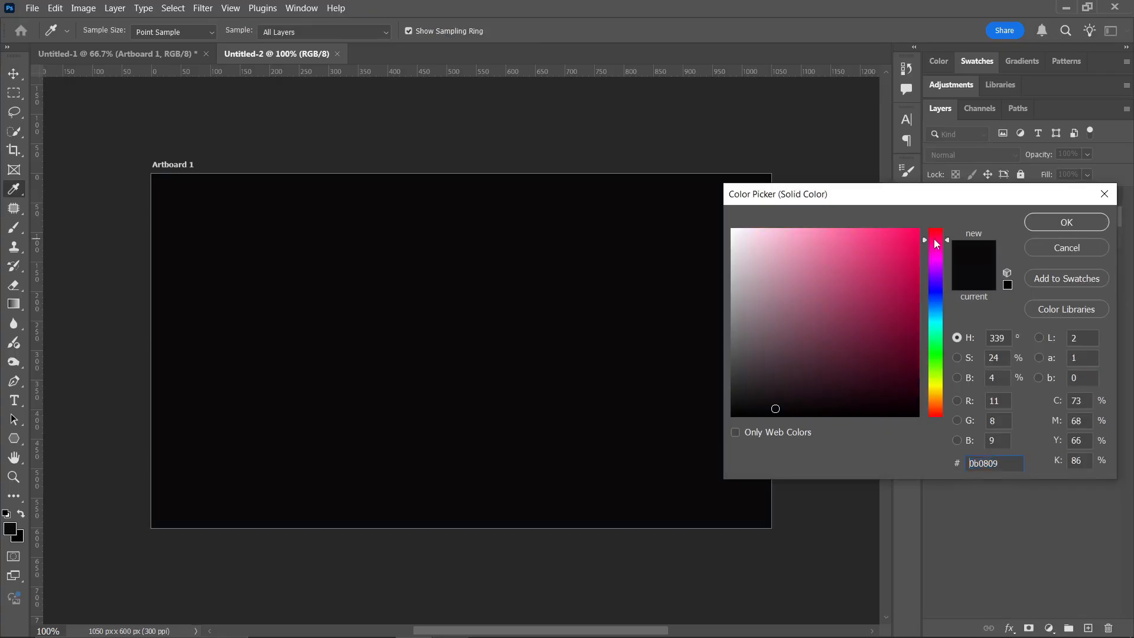
left_click(905, 254)
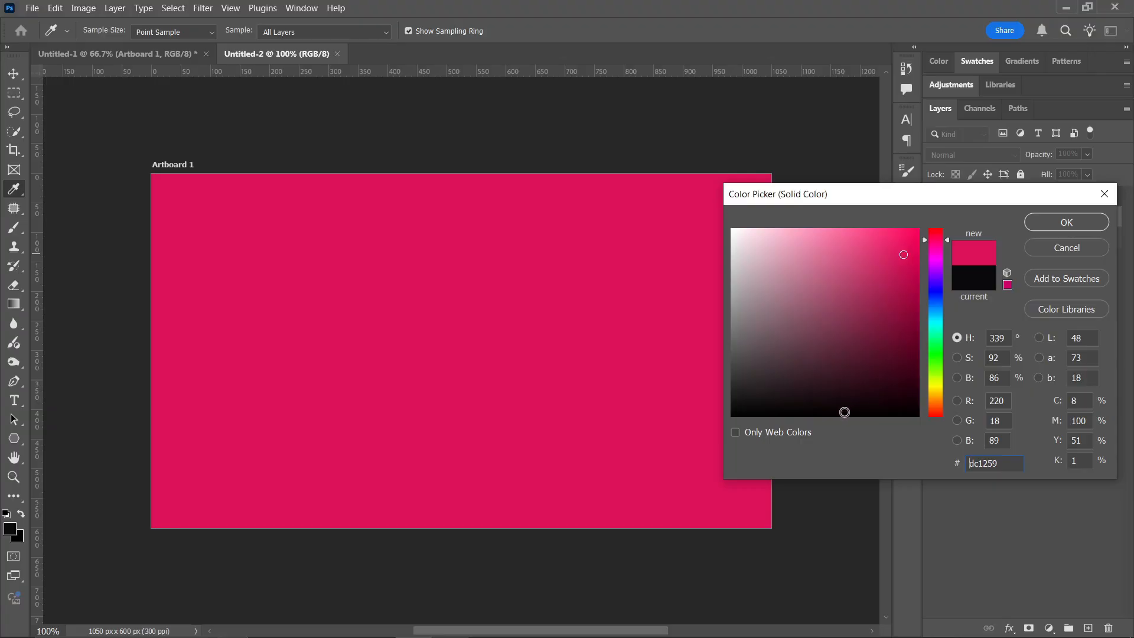
mouse_move(856, 409)
left_mouse_down()
mouse_move(805, 415)
mouse_move(739, 401)
mouse_move(738, 387)
mouse_move(739, 401)
mouse_move(739, 373)
mouse_move(740, 397)
left_mouse_up()
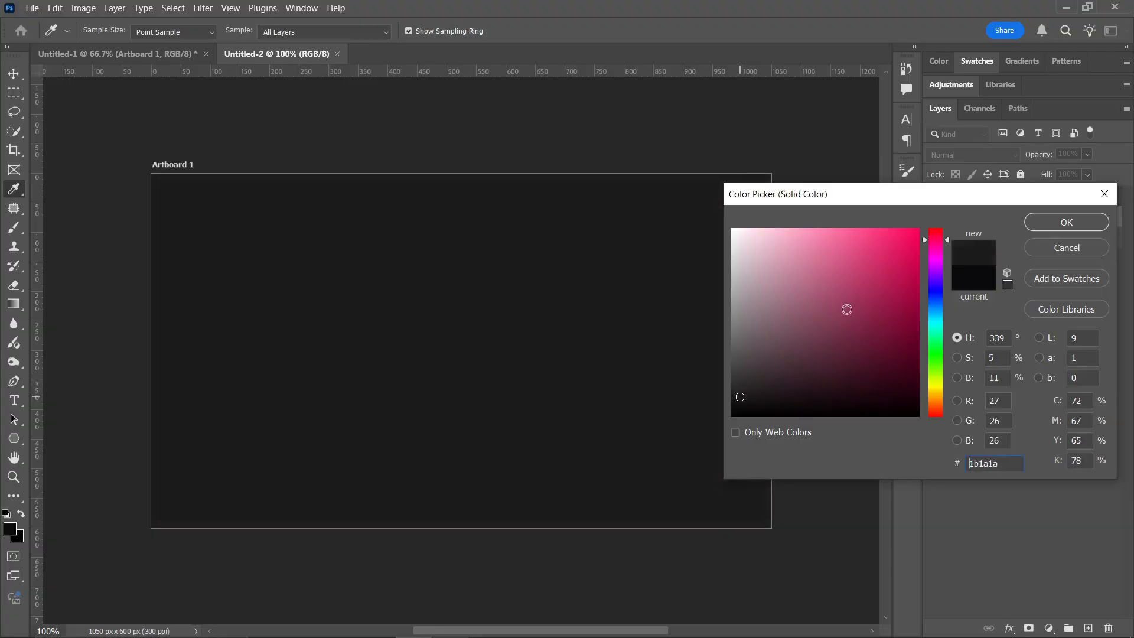
left_click(1072, 226)
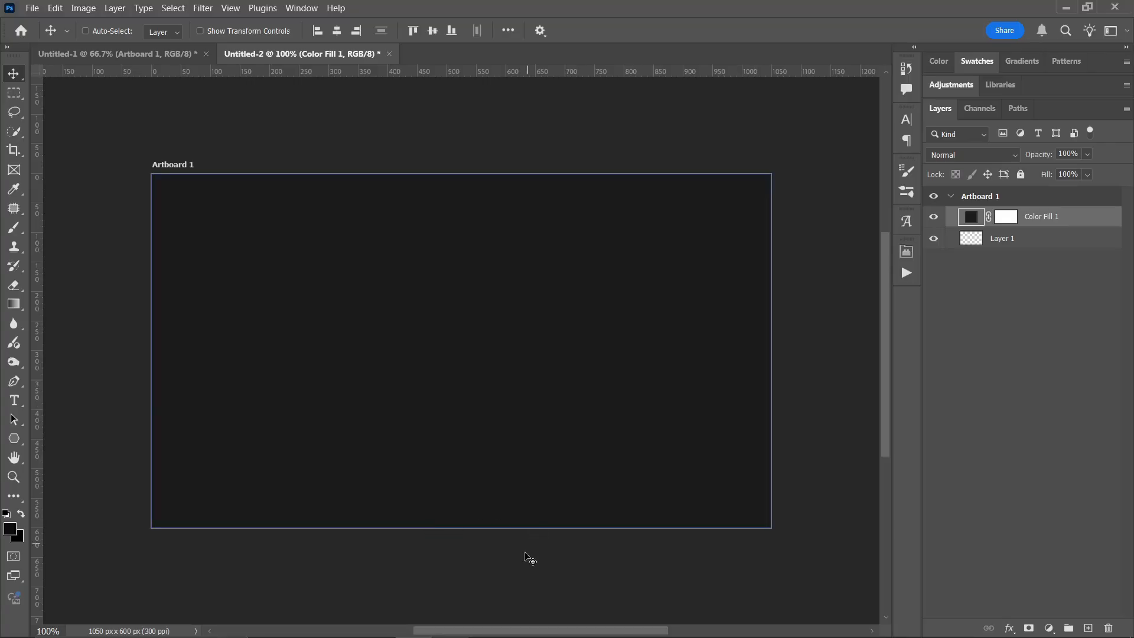
- Place the portrait-stoic-marcus-aurelius image from the Class Files Images folder on Artboard 1 and move it slightly down
left_click(450, 625)
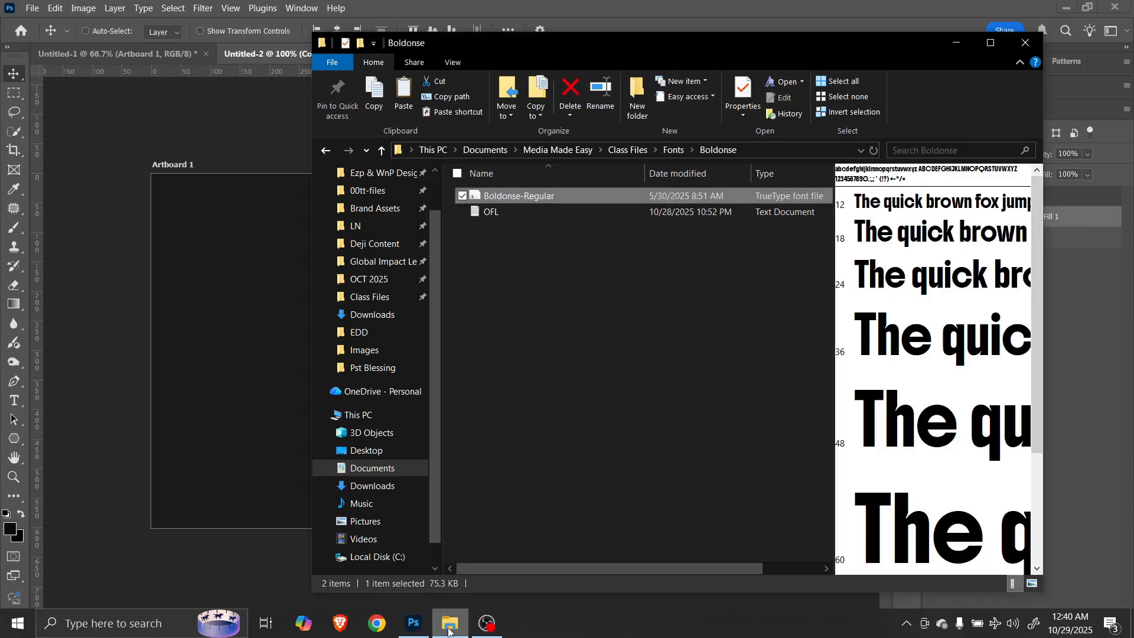
left_click(622, 151)
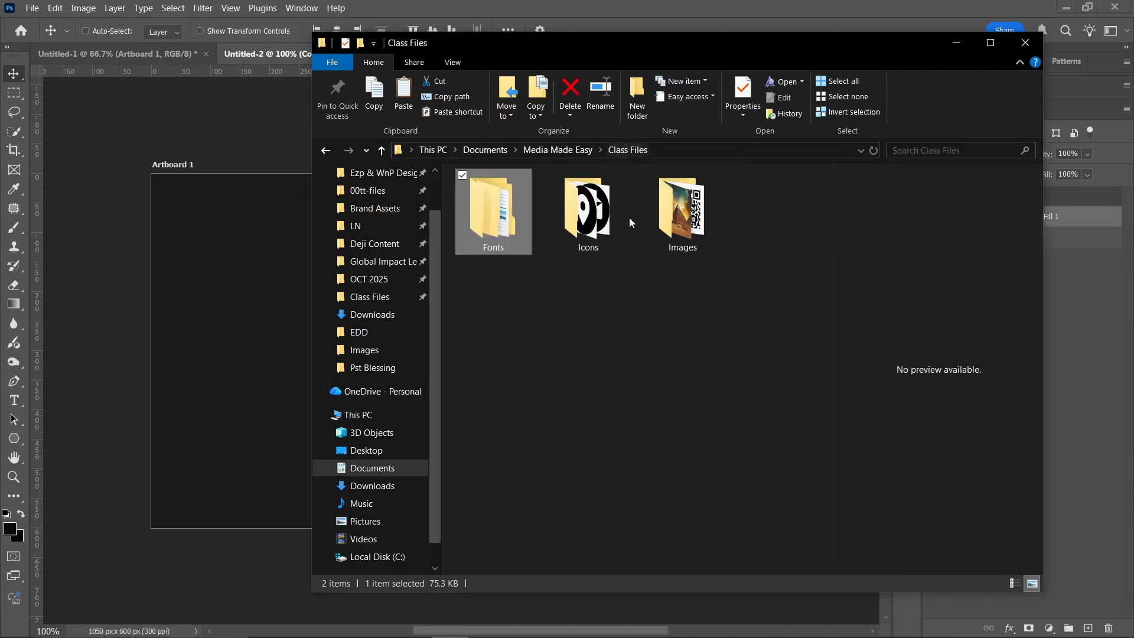
double_click(685, 214)
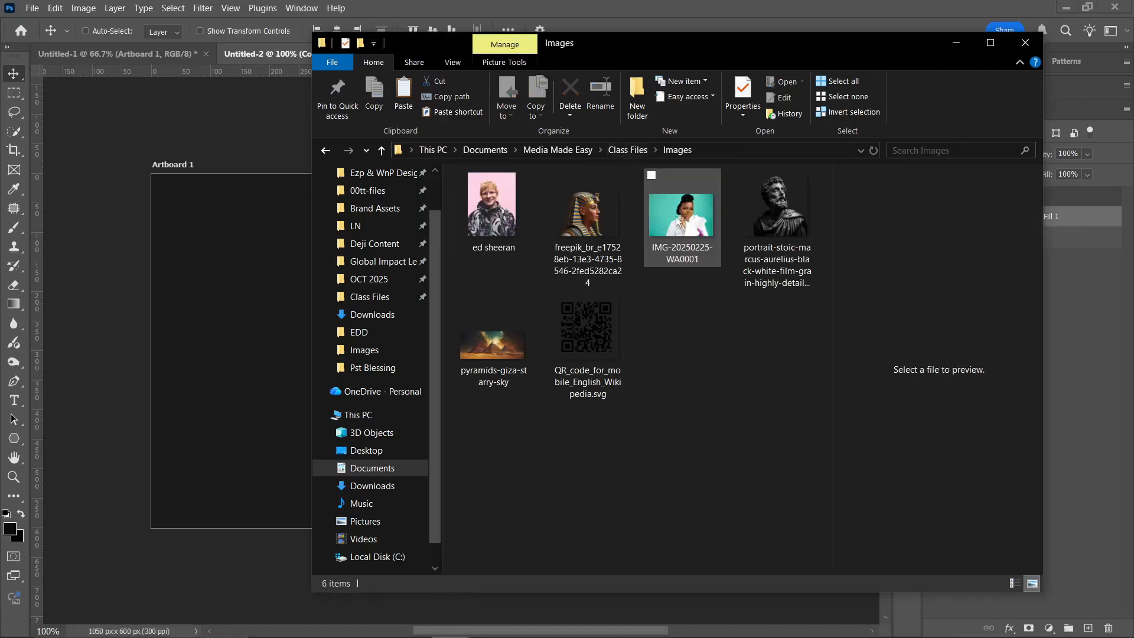
left_click(782, 215)
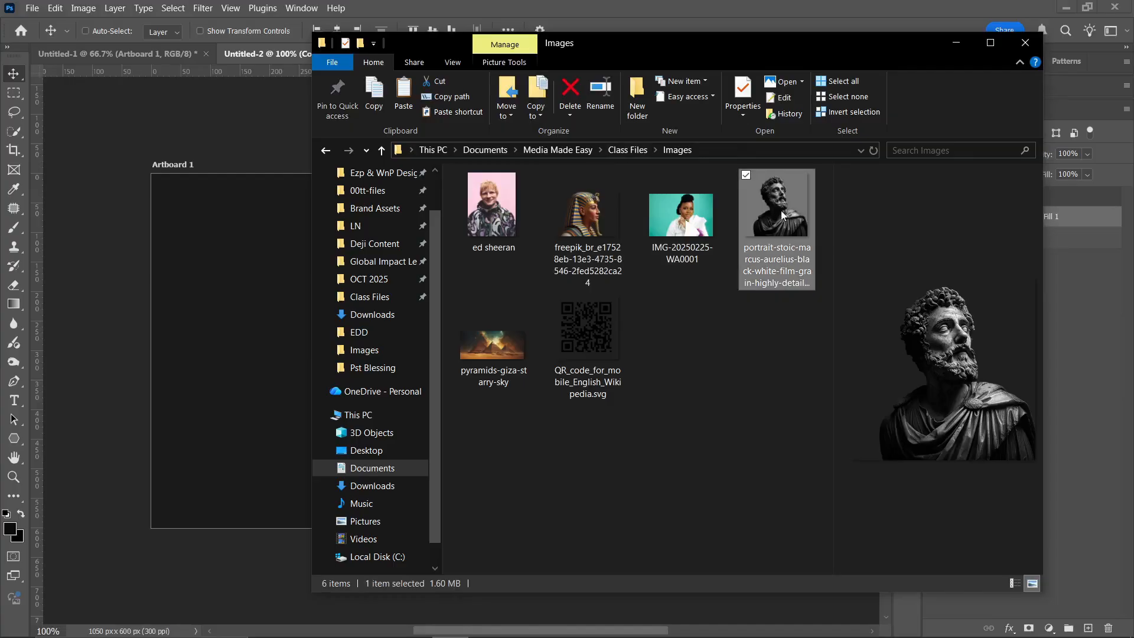
left_click_drag(782, 215, 239, 303)
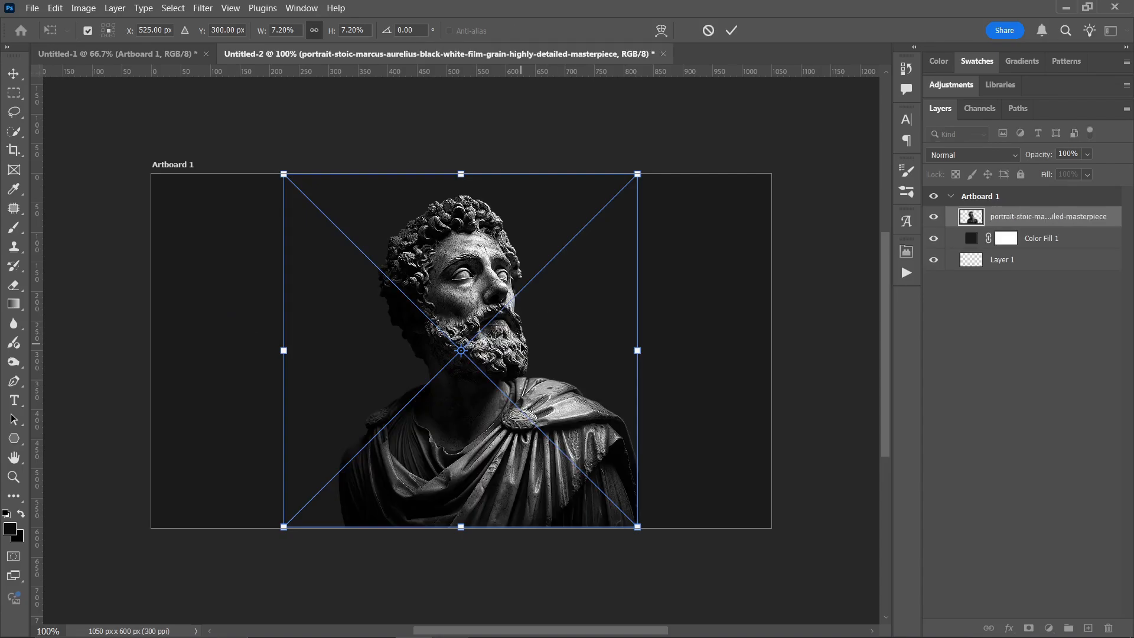
key("Return")
left_click_drag(496, 319, 495, 337)
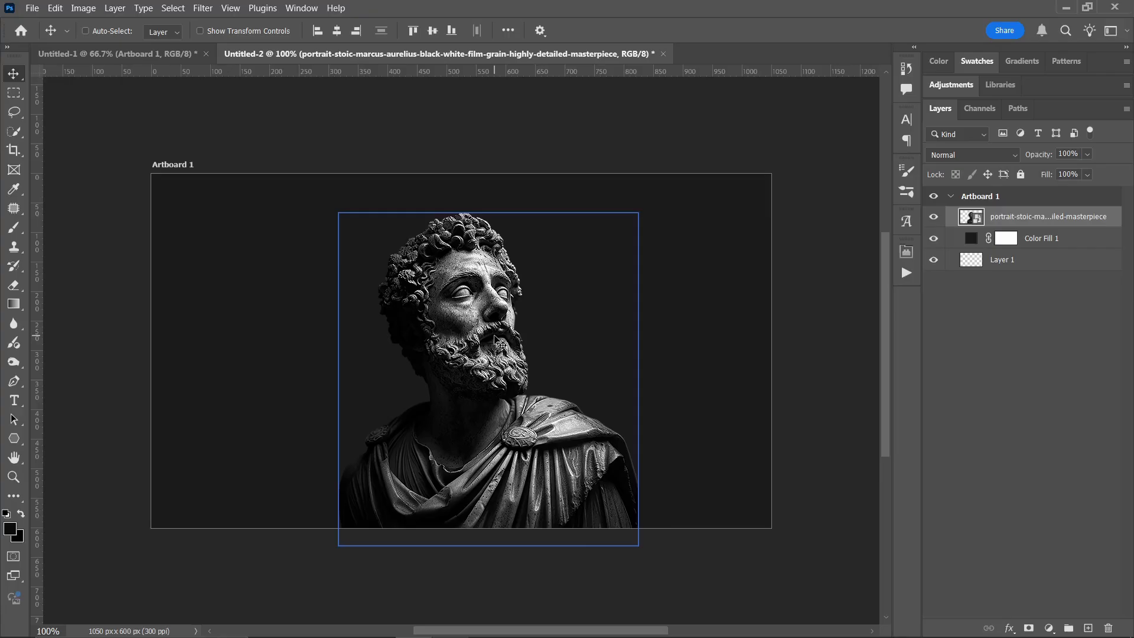
- Delete the empty Layer 1 beneath the color fill
left_click(978, 246)
left_click(1003, 263)
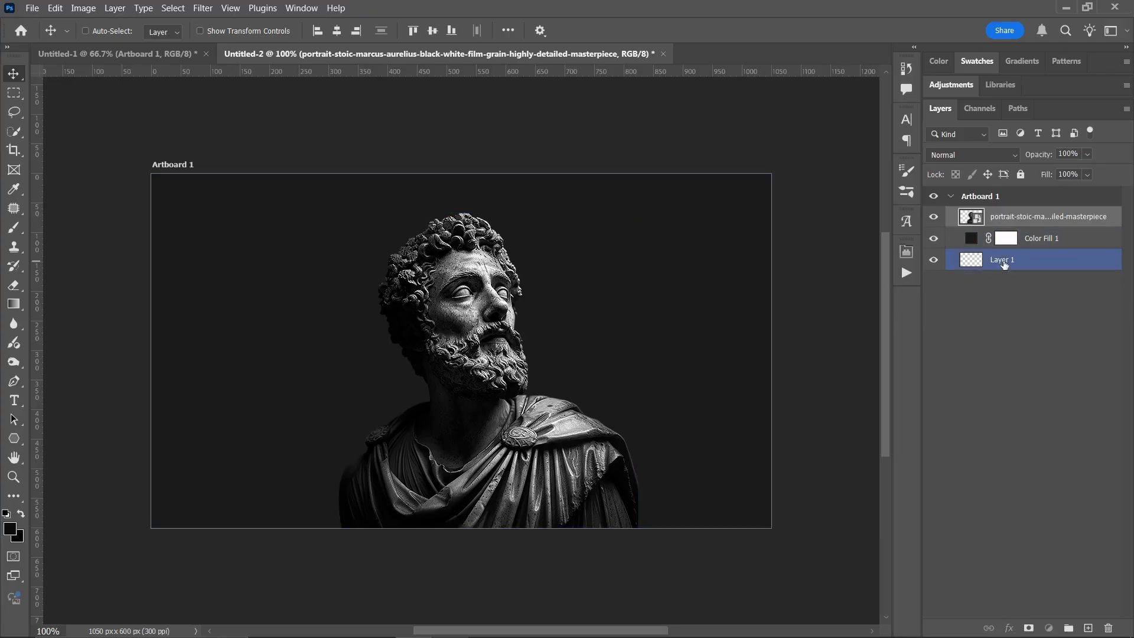
key("Delete")
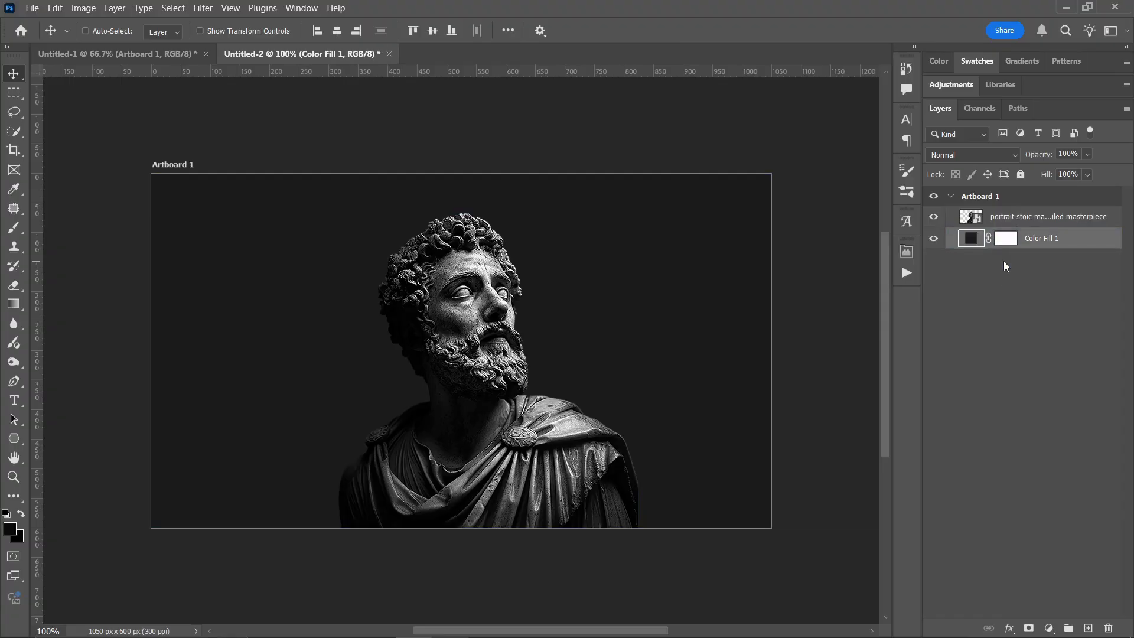
- Recolor Color Fill 1 to #080808 by sampling the dark background of the statue image
double_click(971, 239)
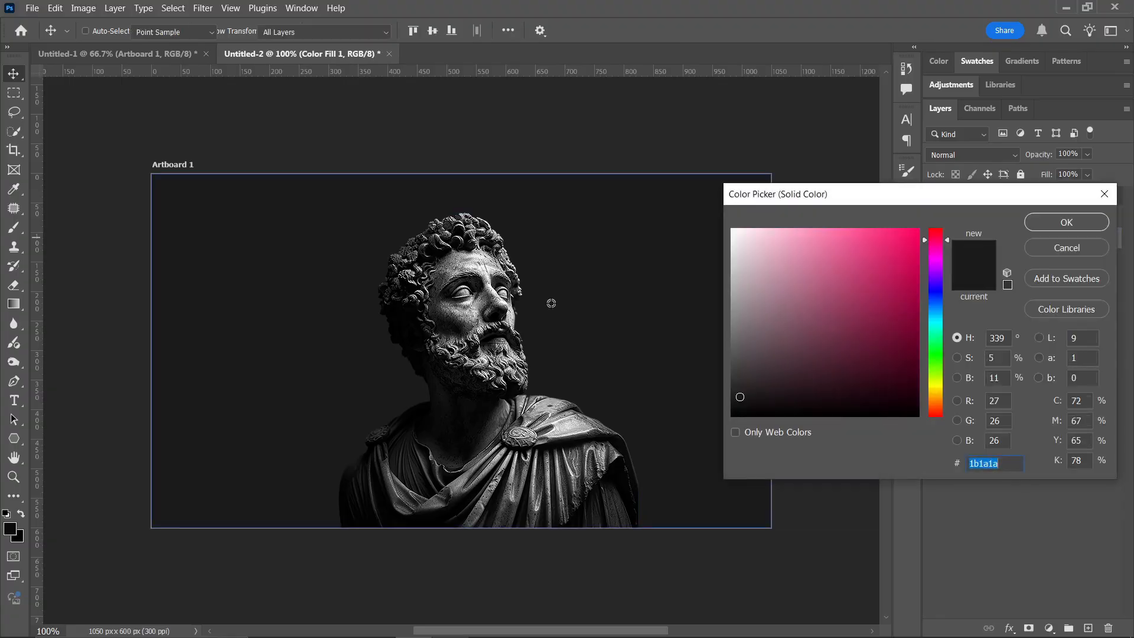
left_click(410, 348)
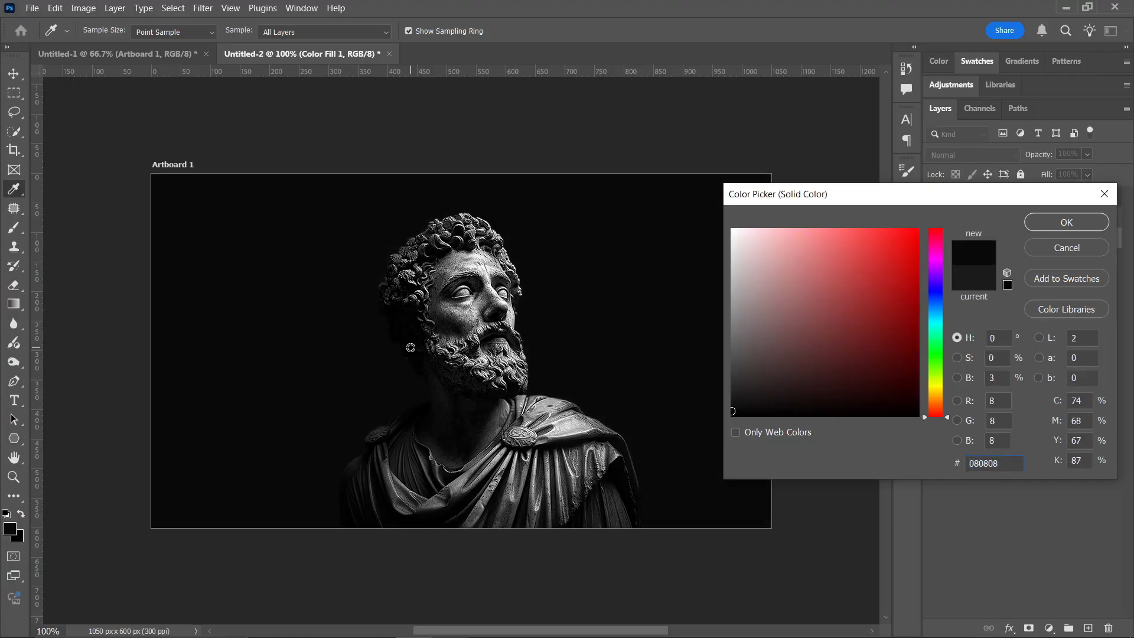
left_click(1062, 220)
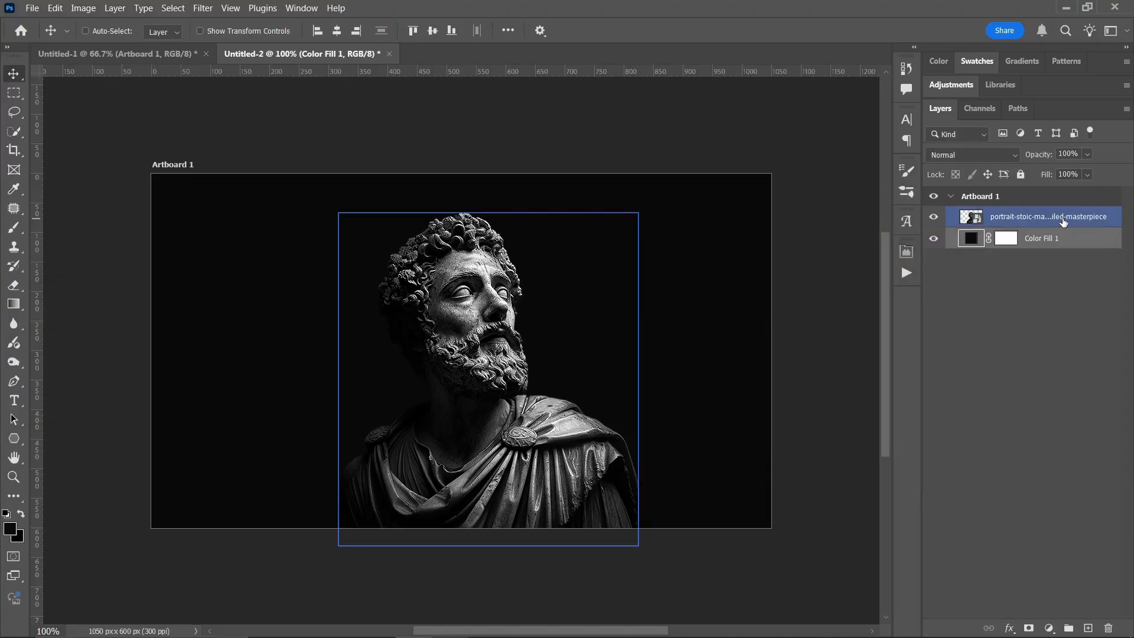
- Try 50% opacity on the portrait image layer and restore it to 100%
left_click(1061, 219)
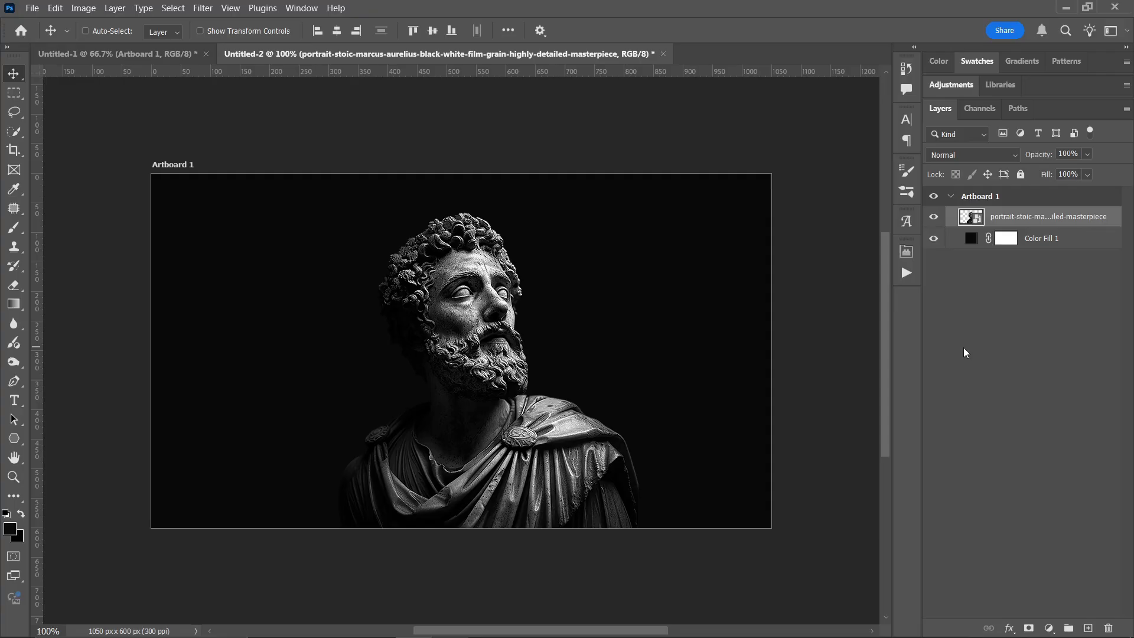
key("5")
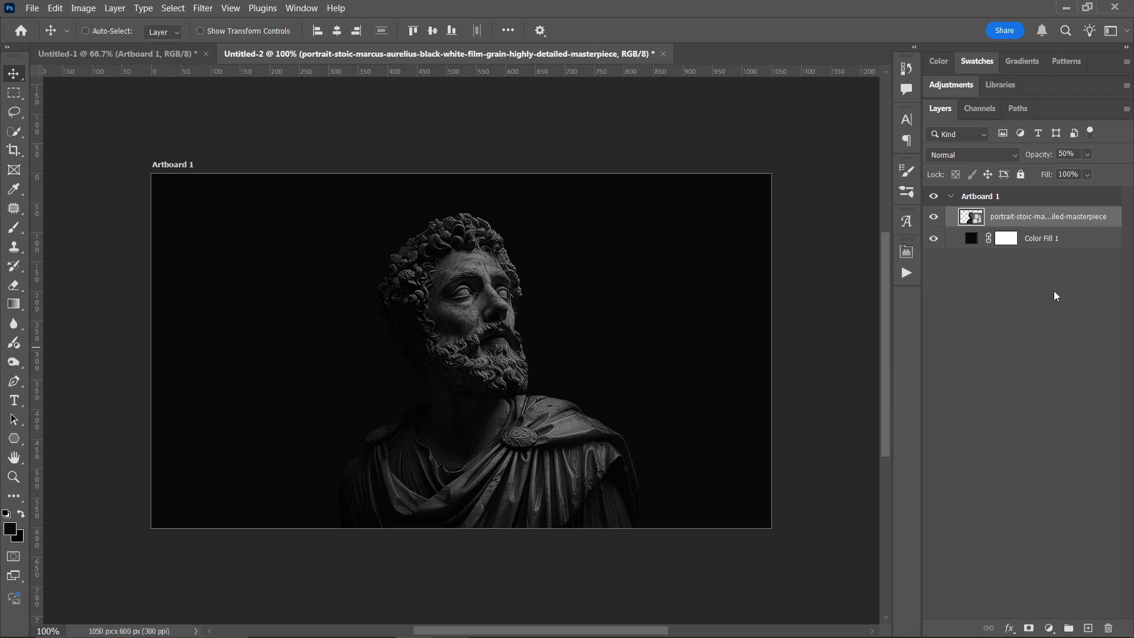
key("0")
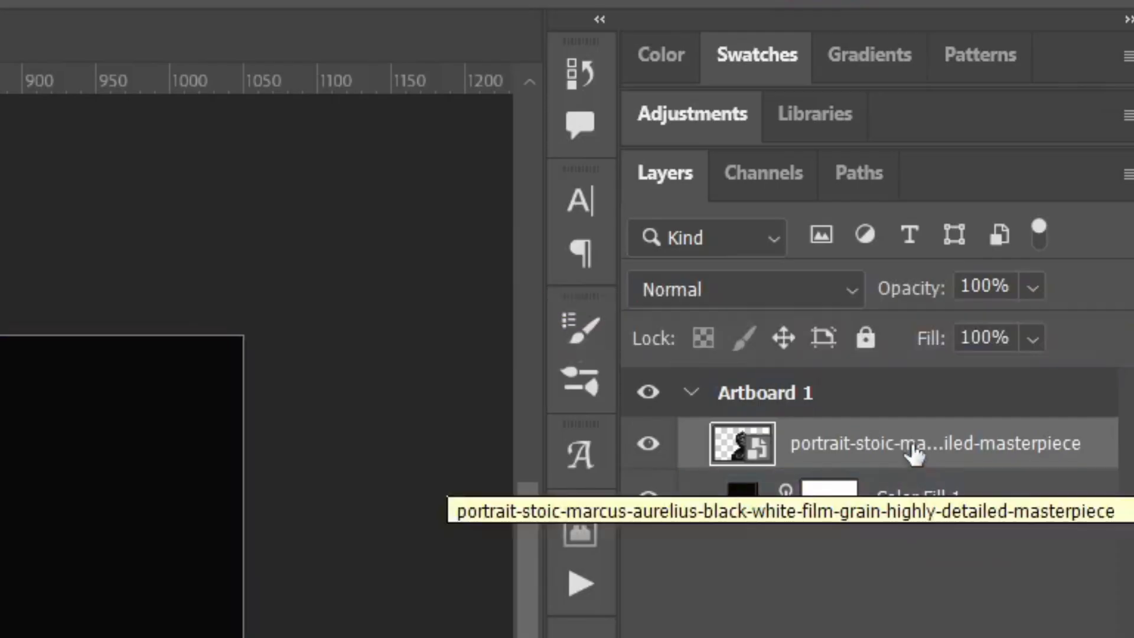
- Move Color Fill 1 above the portrait layer in the stacking order and return it below
left_click(991, 502)
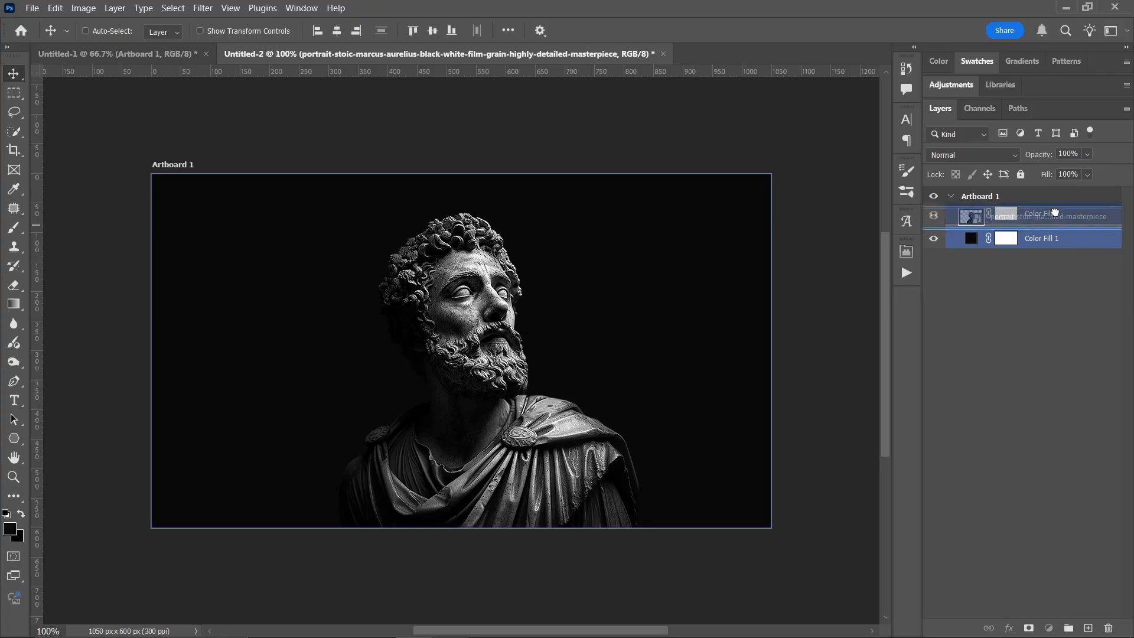
left_click_drag(975, 505, 933, 437)
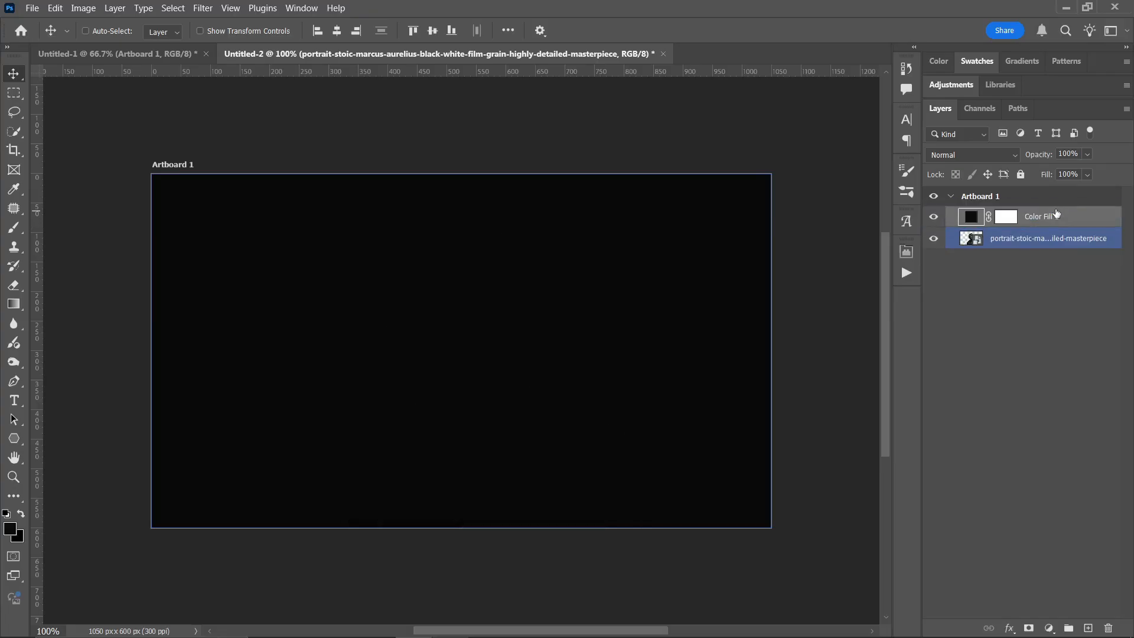
left_click_drag(1056, 213, 1047, 239)
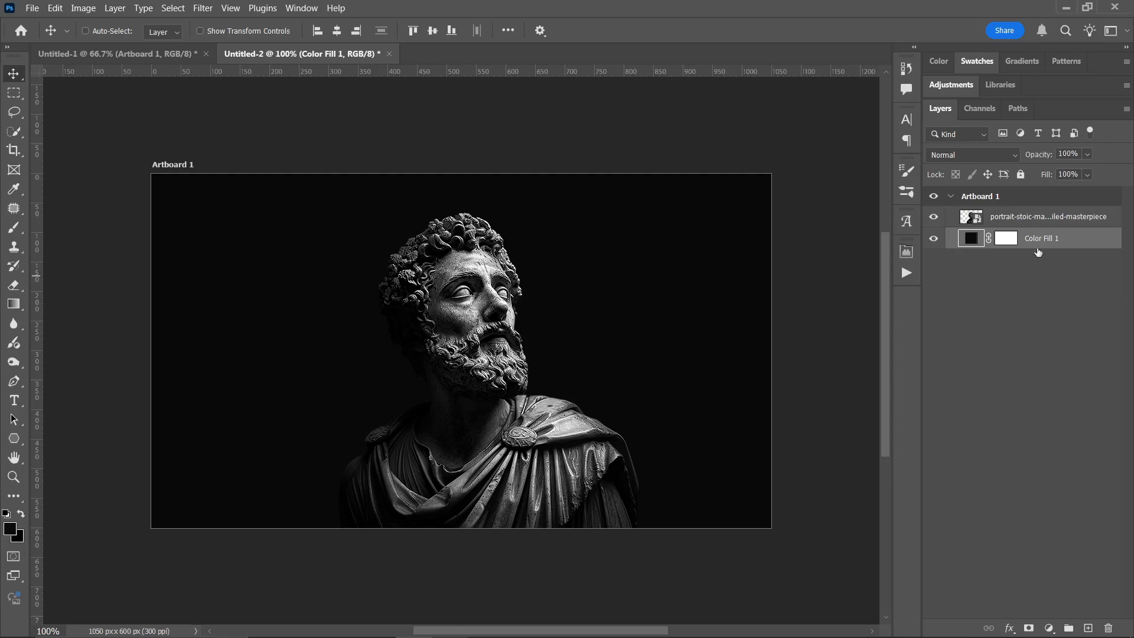
- Rename the portrait image layer as "statue"
left_click(1045, 218)
double_click(1046, 218)
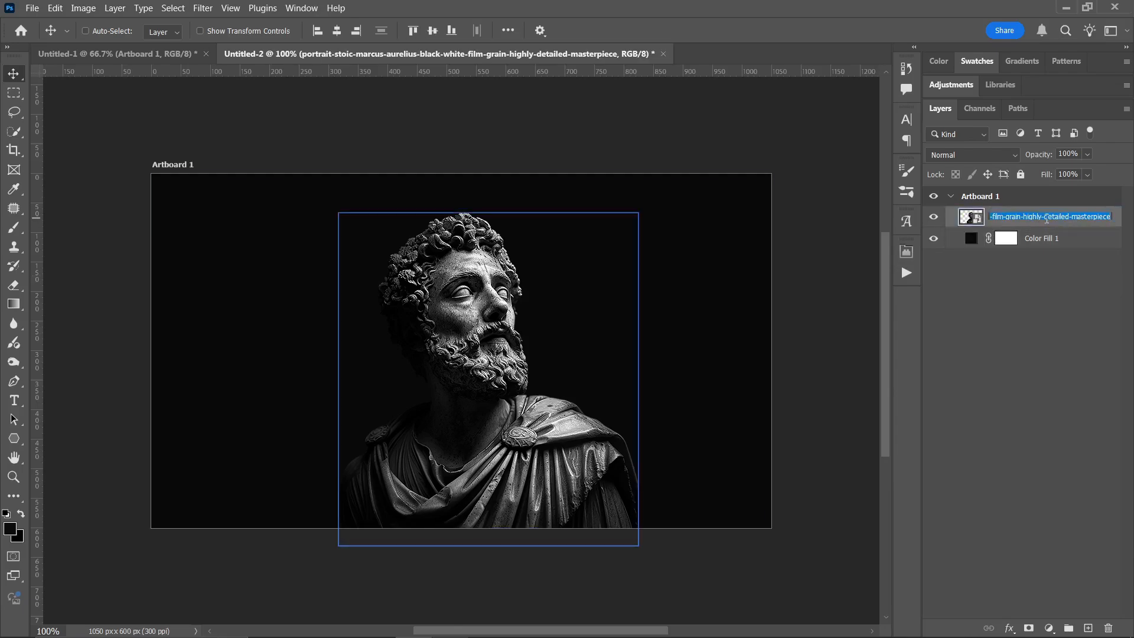
type("M")
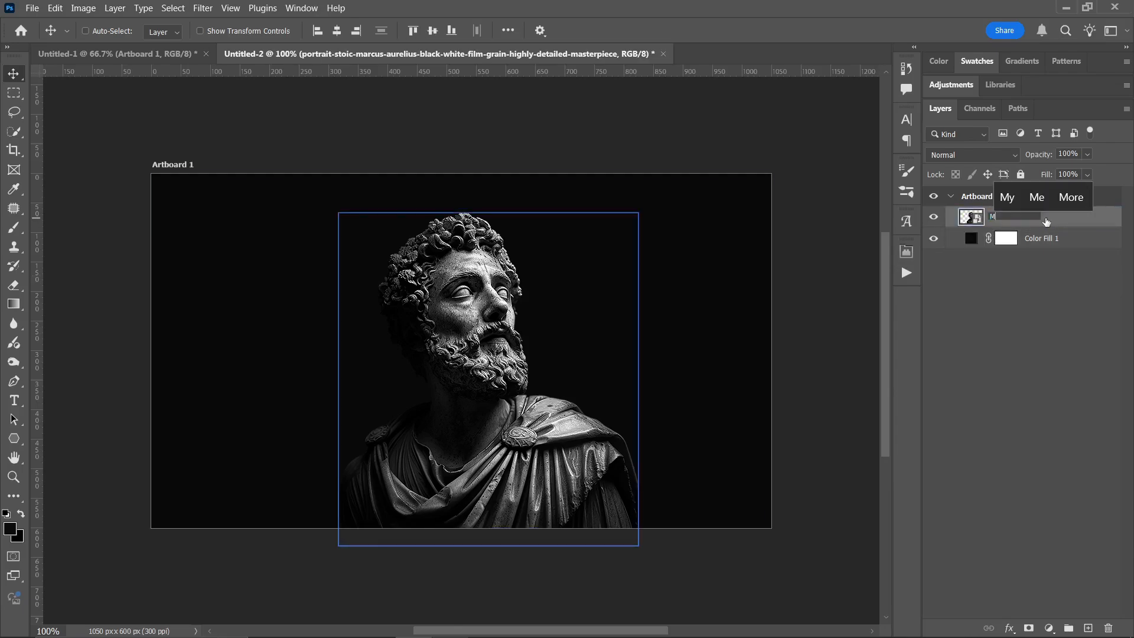
key("BackSpace")
type("statu")
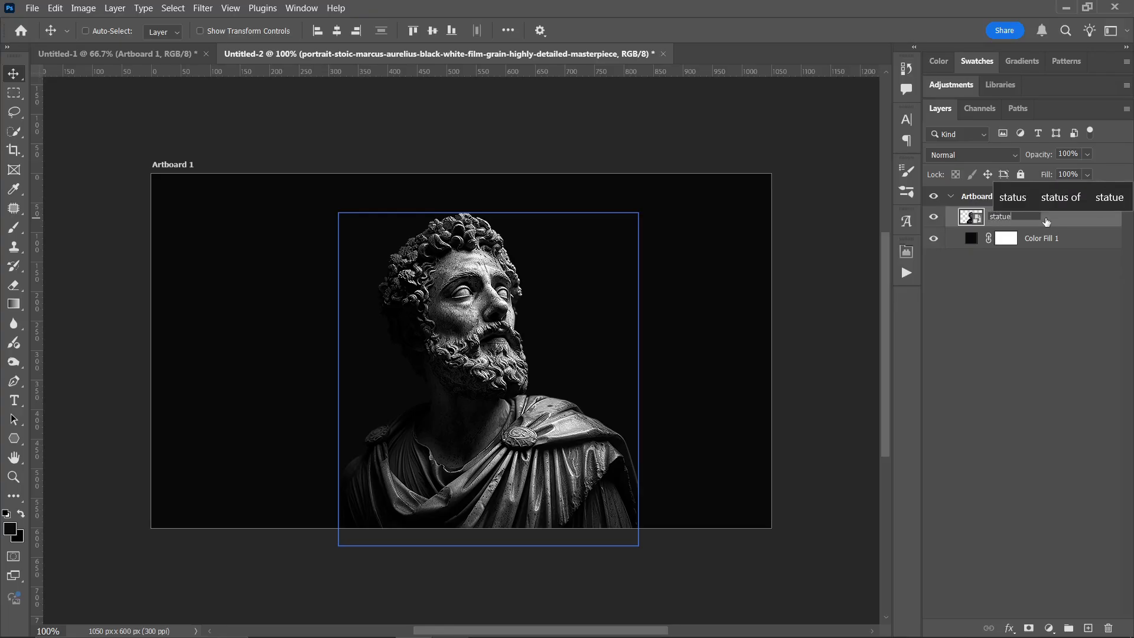
type("e")
key("Return")
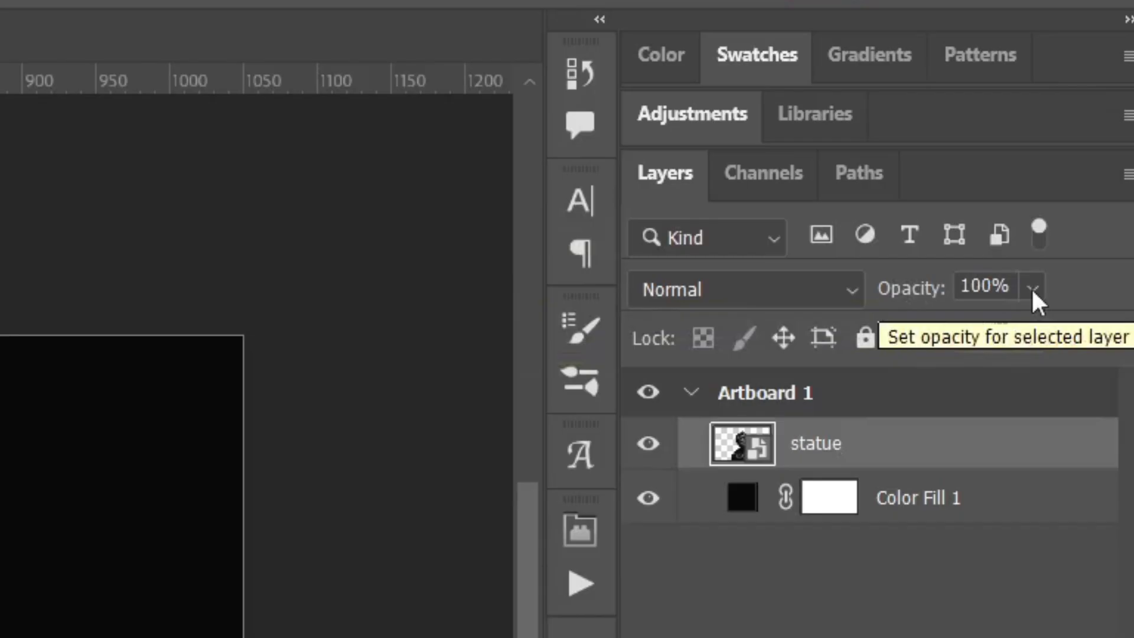
- Lower the statue layer's opacity to 50%, and reduce it further to 40%
left_click(1008, 287)
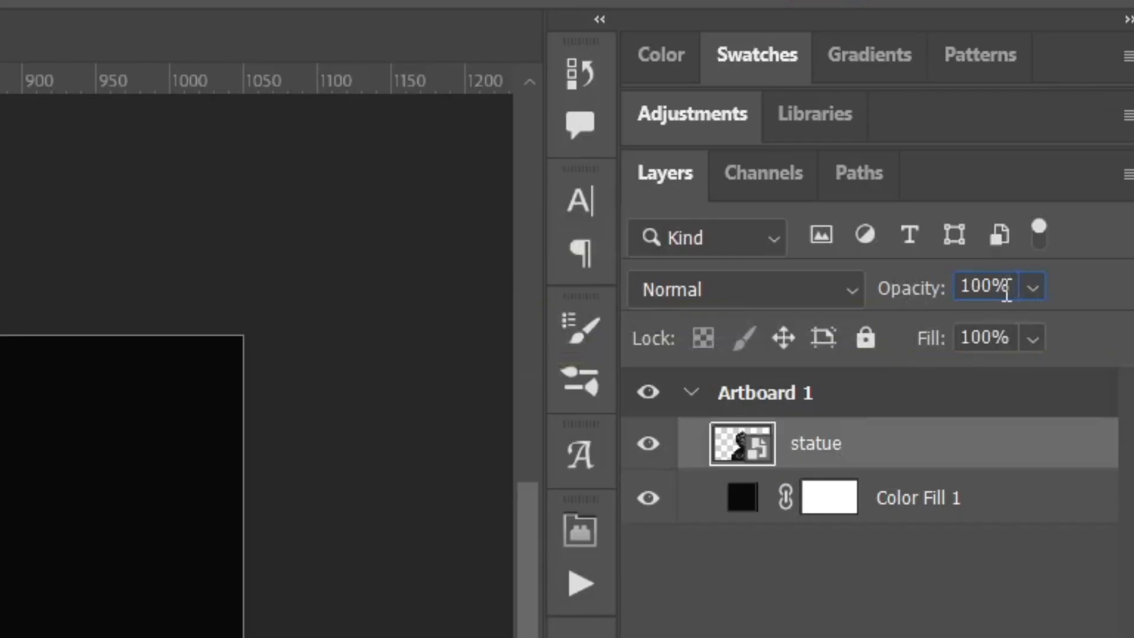
double_click(1006, 288)
type("50")
key("Return")
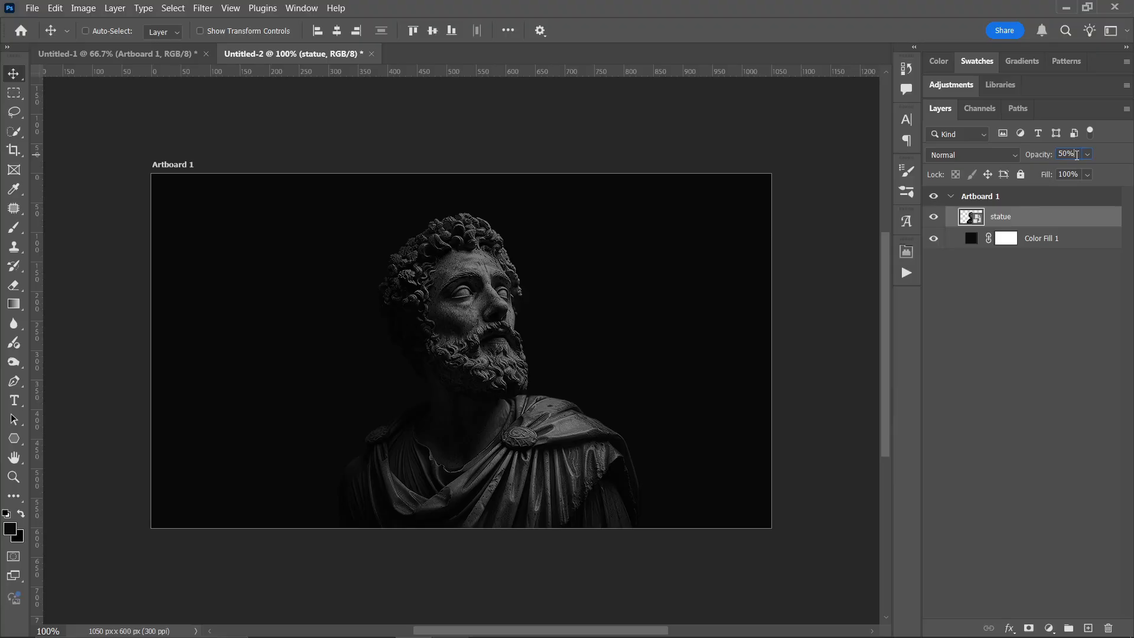
double_click(1076, 154)
type("40")
key("Return")
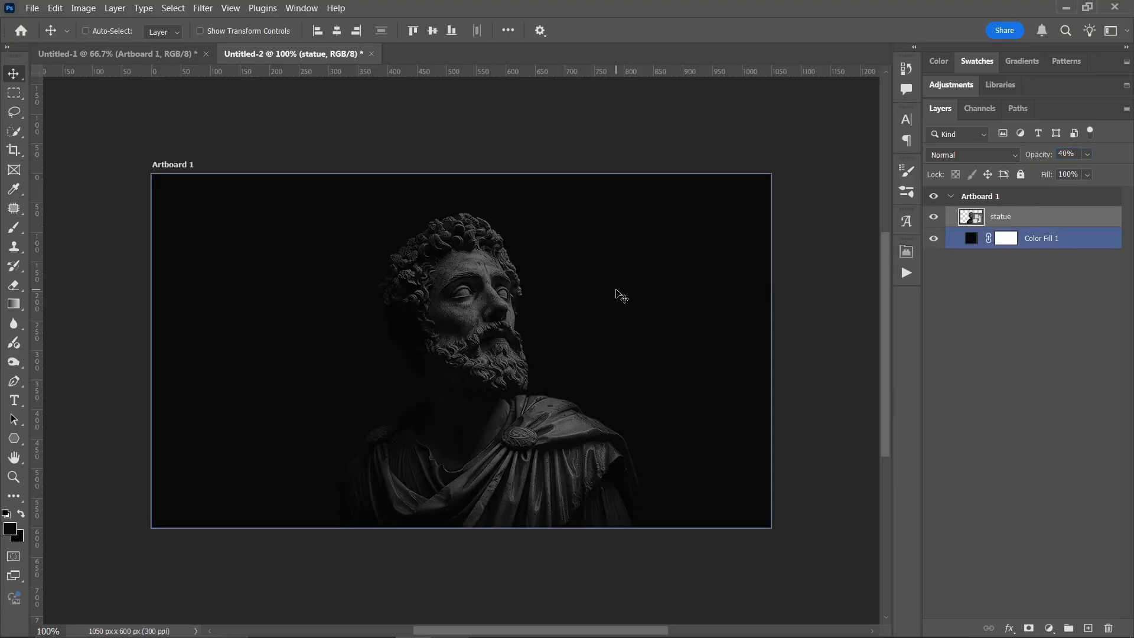
- Try centering the statue horizontally and shifting it left on the artboard, undoing the position changes
left_click(340, 28)
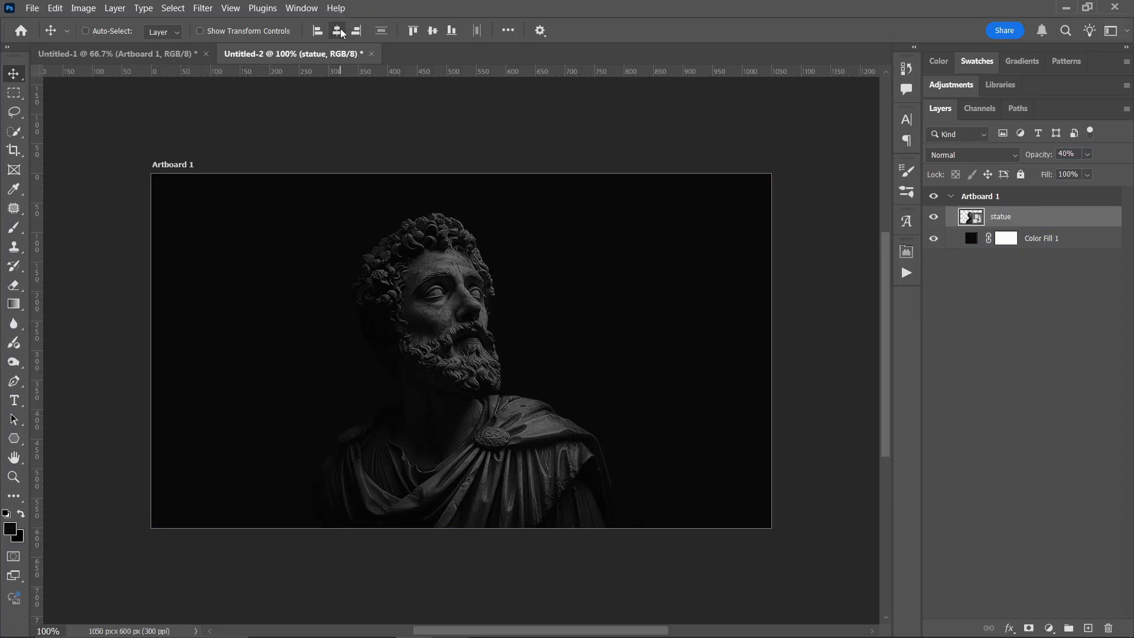
key("ctrl+z")
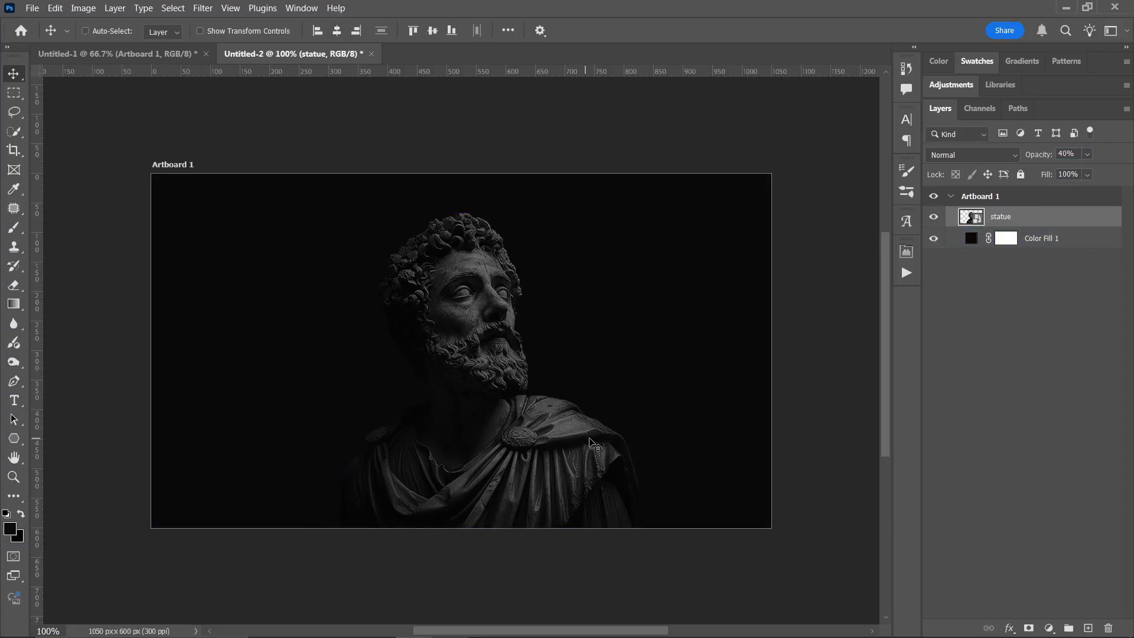
left_click_drag(617, 446, 611, 445)
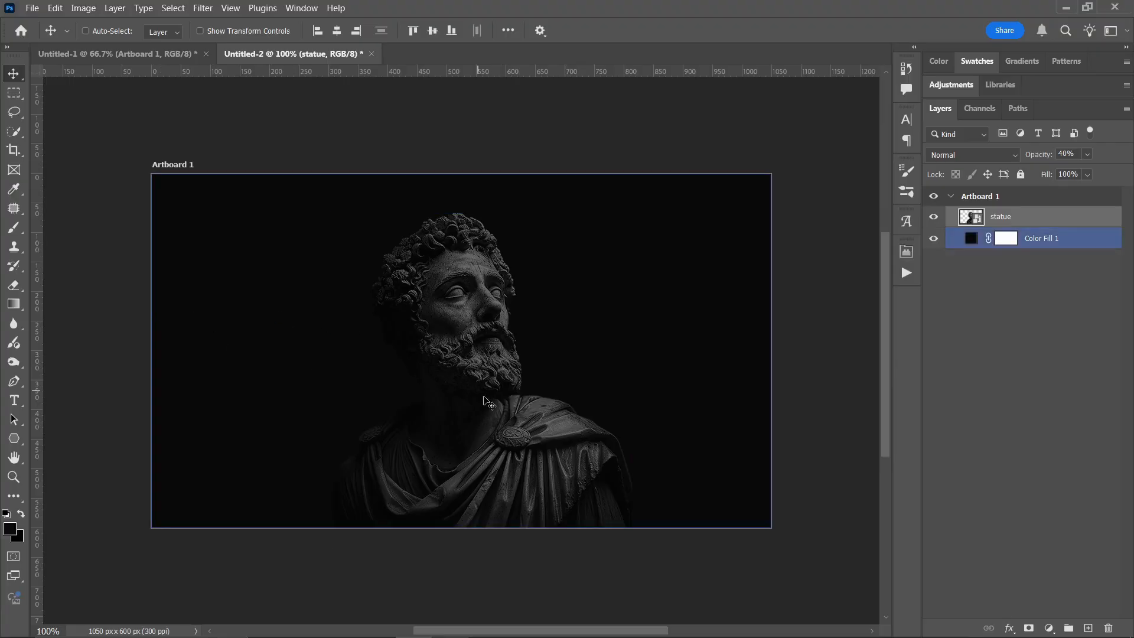
left_click_drag(494, 407, 362, 414)
key("ctrl+z")
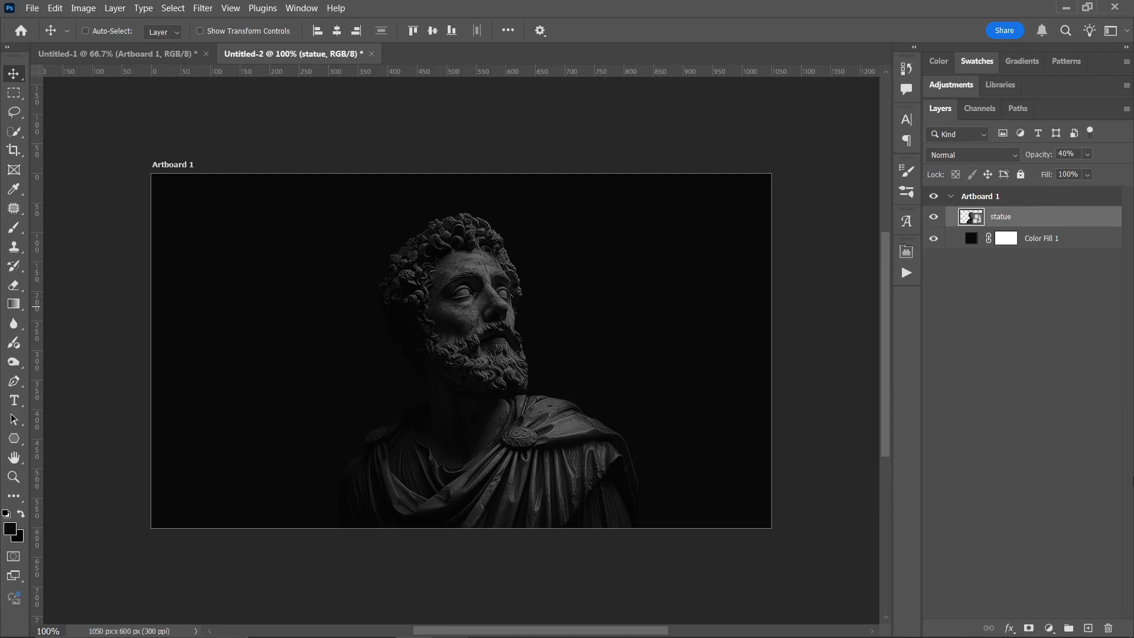
- Activate the Horizontal Type tool and set its text colour to near-white
key("t")
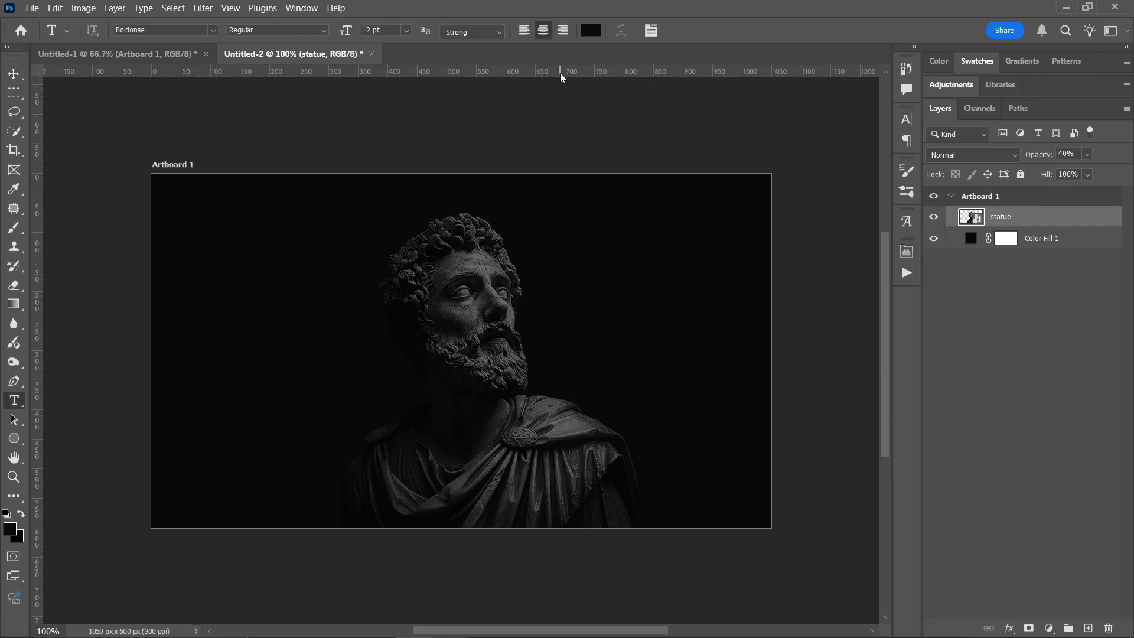
left_click(591, 30)
left_click(746, 263)
left_click_drag(746, 262, 728, 245)
key("Return")
- Add a point-text title across the statue containing the person's full name in 12 pt Boldonse capitals
left_click(410, 334)
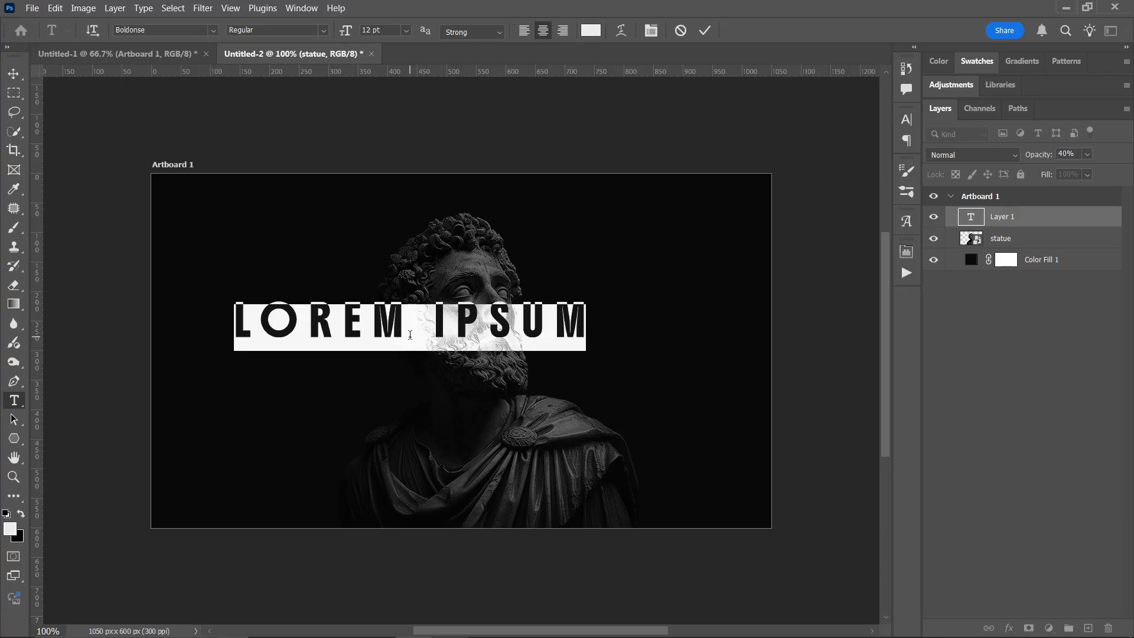
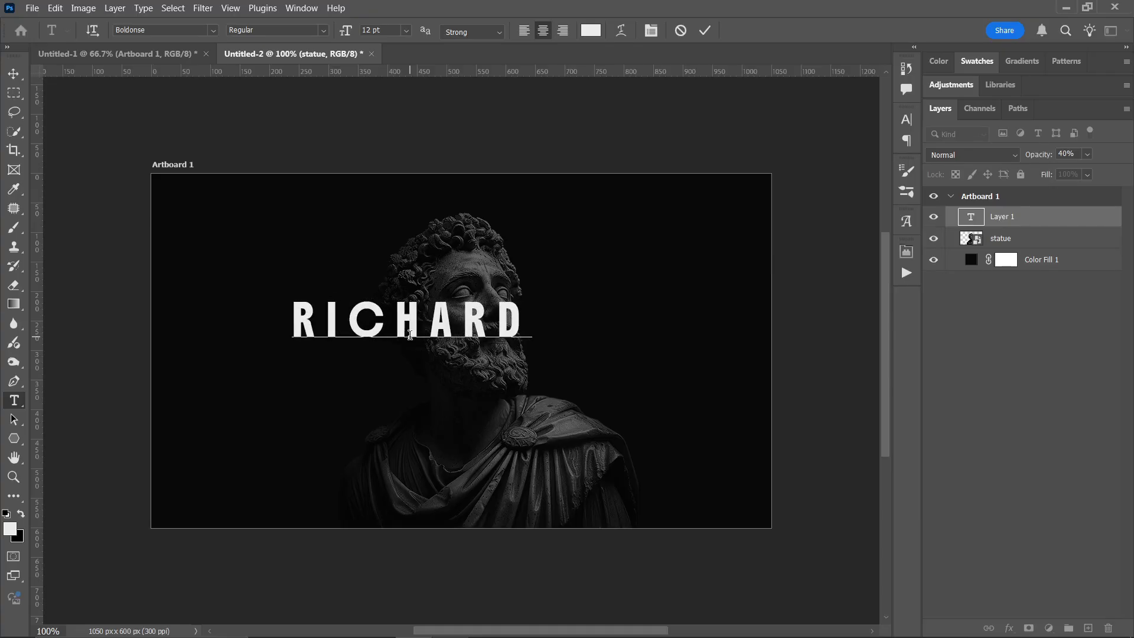
scroll(411, 336, "down", 5)
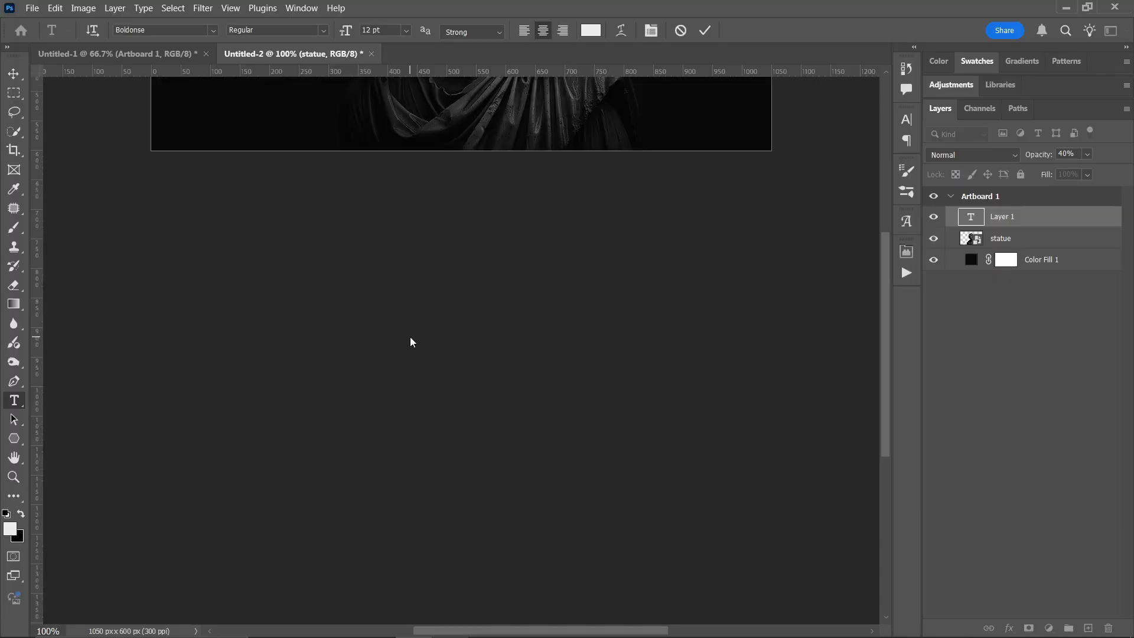
scroll(412, 343, "up", 5)
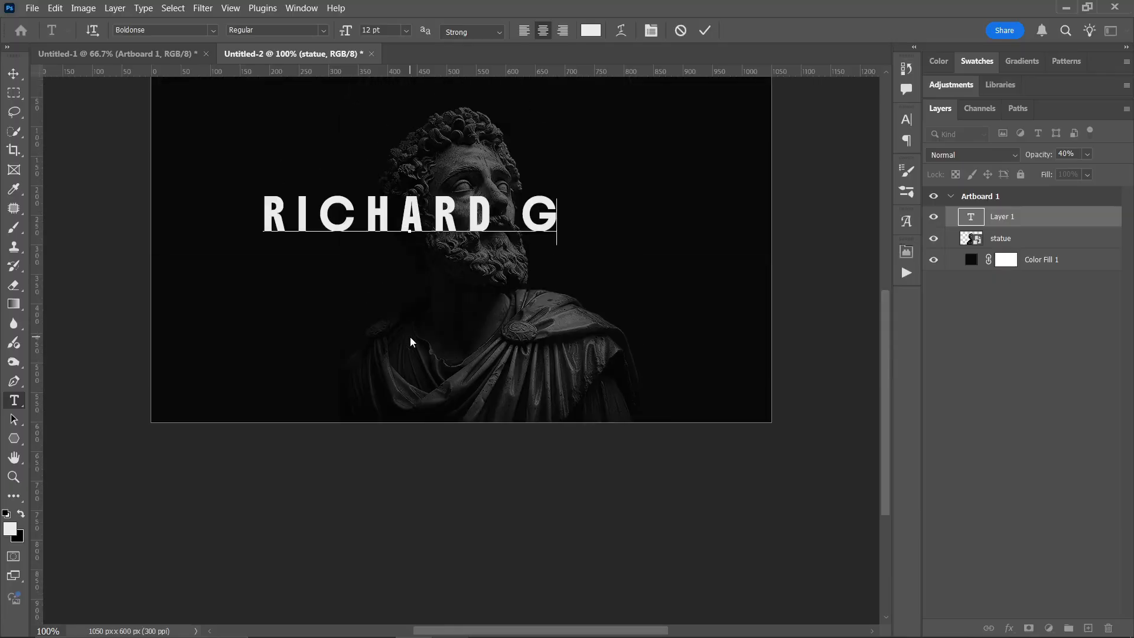
scroll(412, 341, "up", 2)
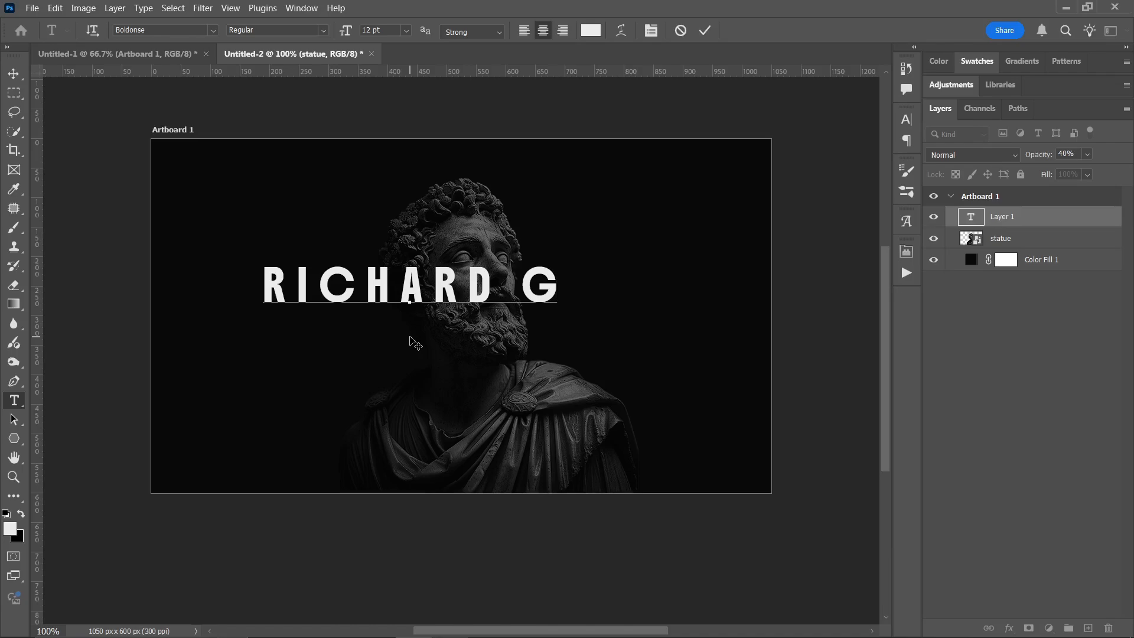
key("BackSpace")
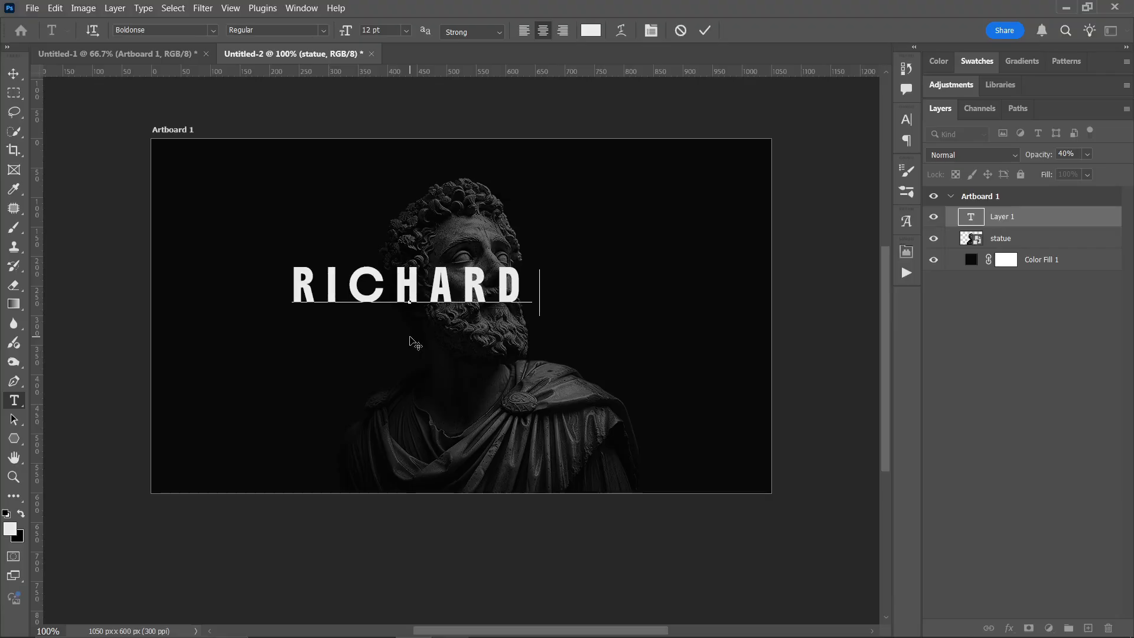
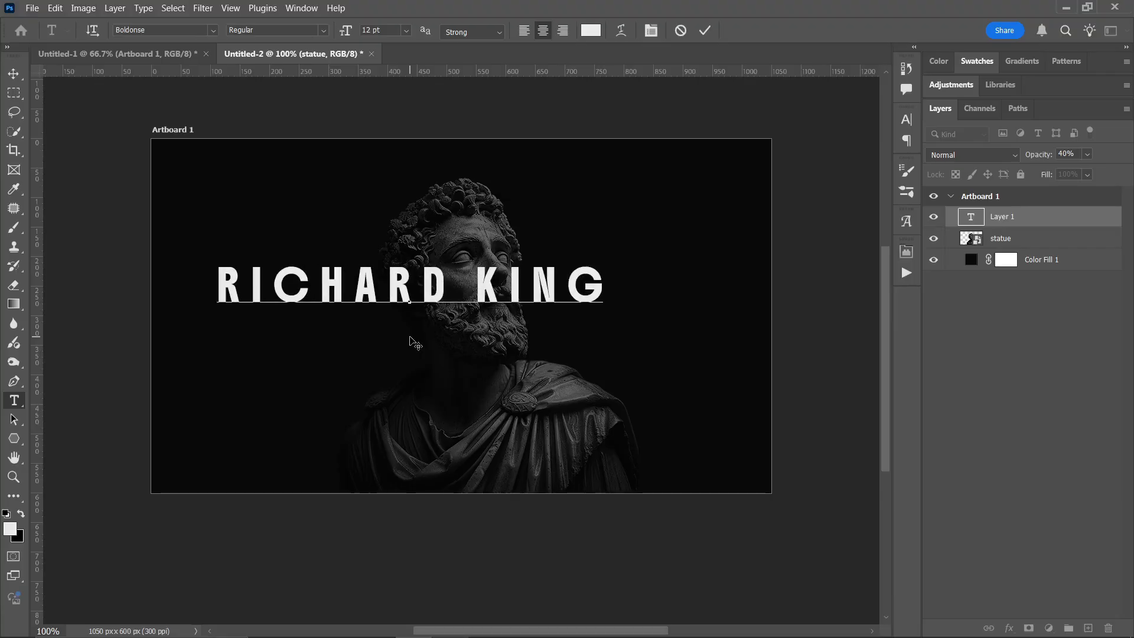
left_click(411, 342)
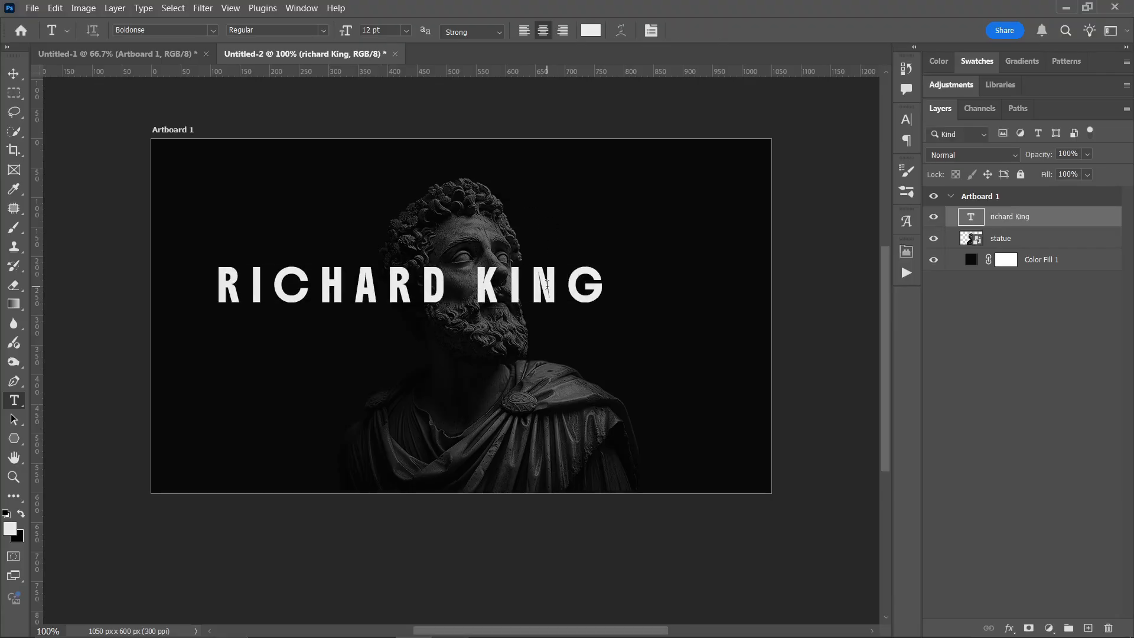
- Centre the name text horizontally and vertically on the artboard
key("v")
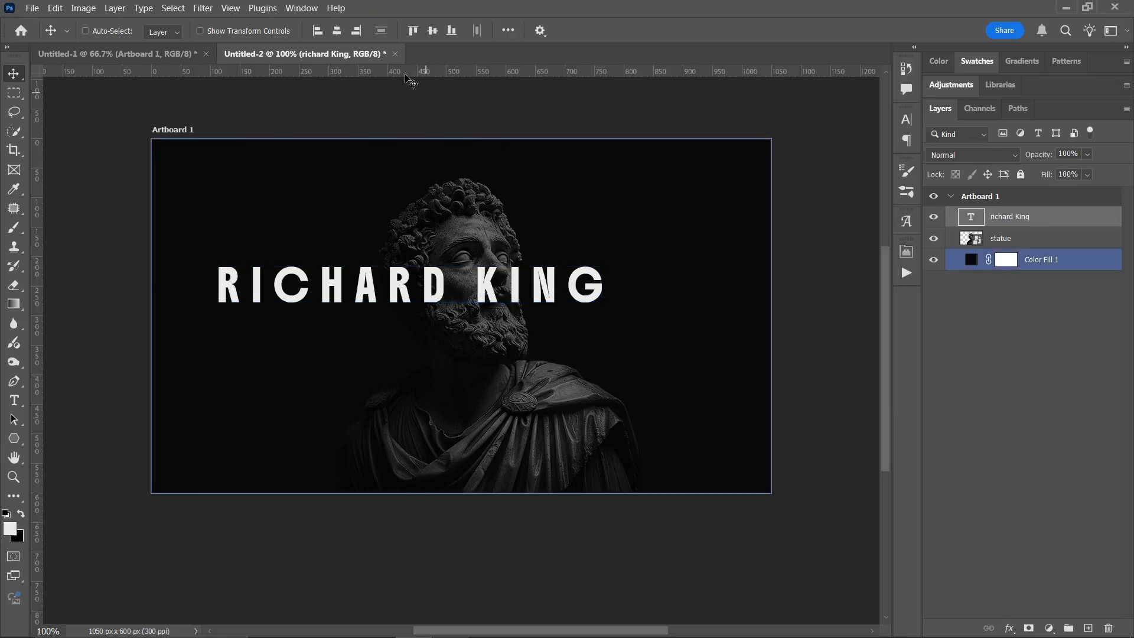
left_click(337, 31)
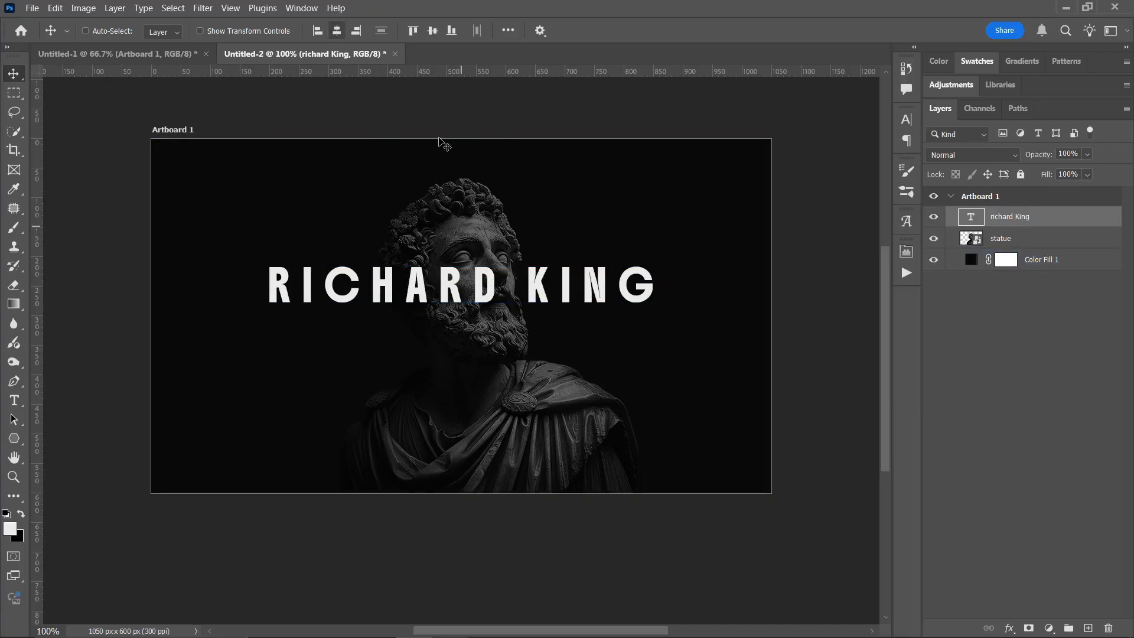
left_click(432, 30)
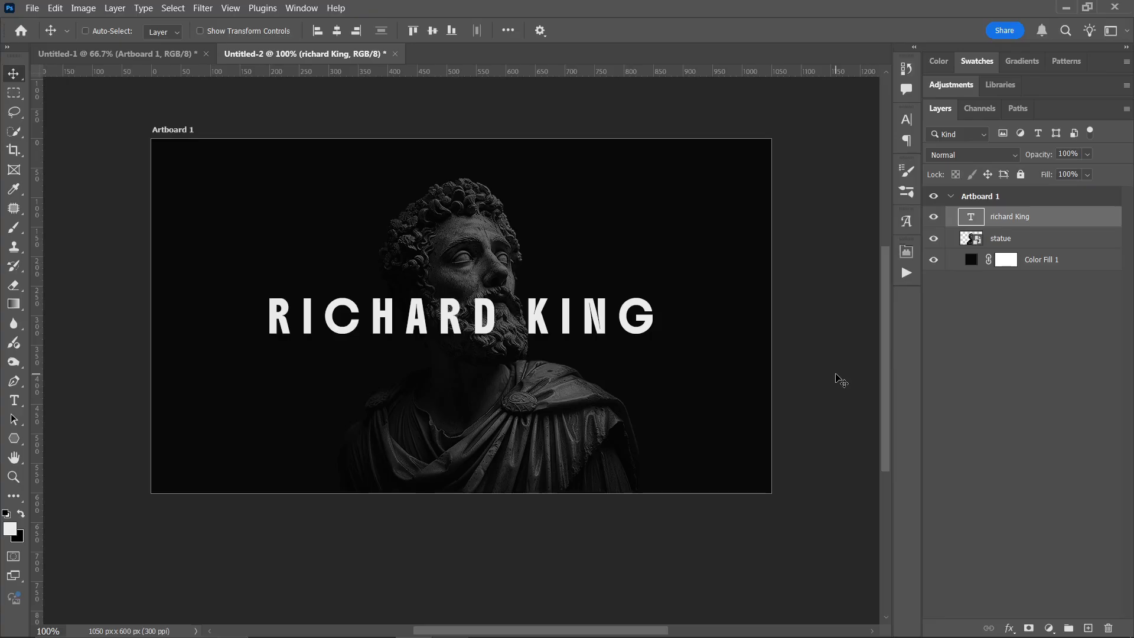
- Duplicate the name text layer and hide the original
key("ctrl+j")
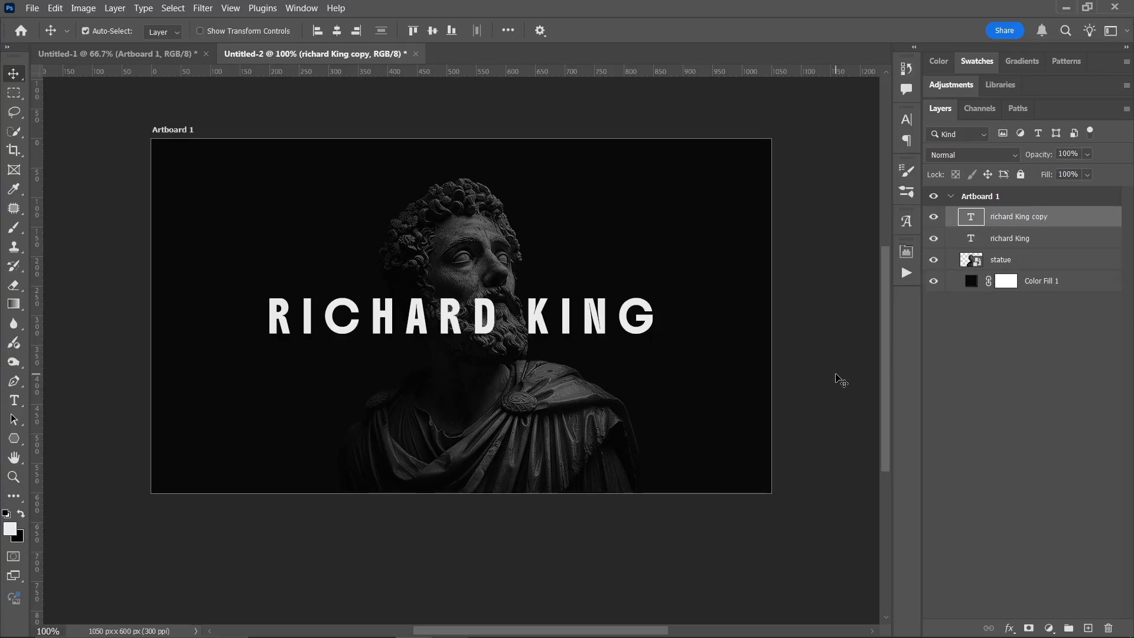
left_click(933, 239)
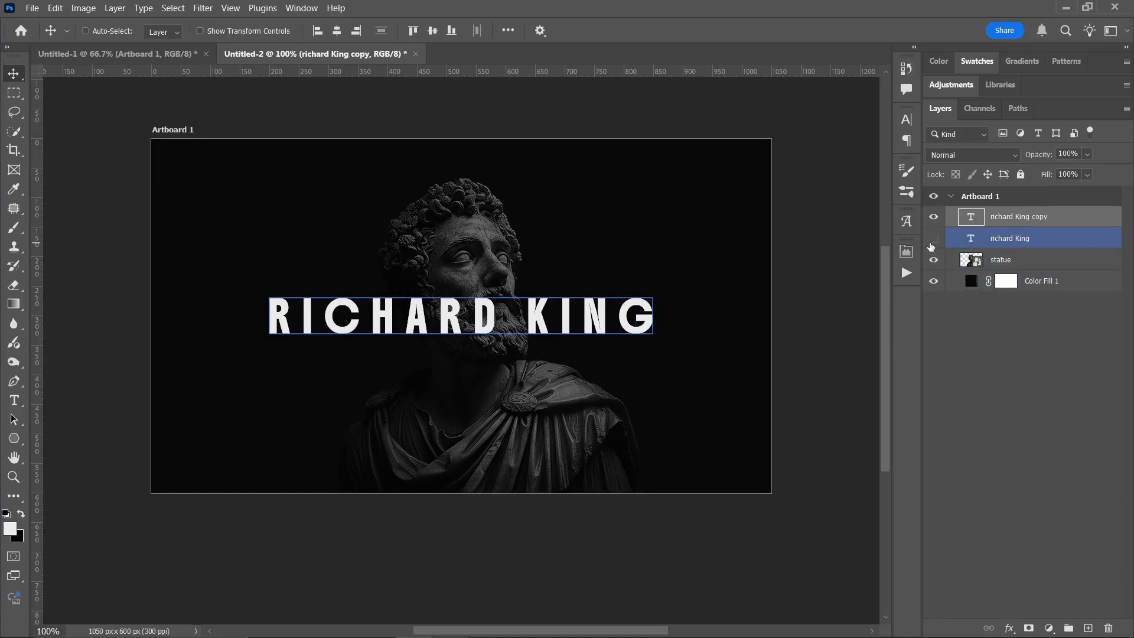
- Change the duplicated name text's font to Valky Regular
left_click(905, 120)
left_click(802, 140)
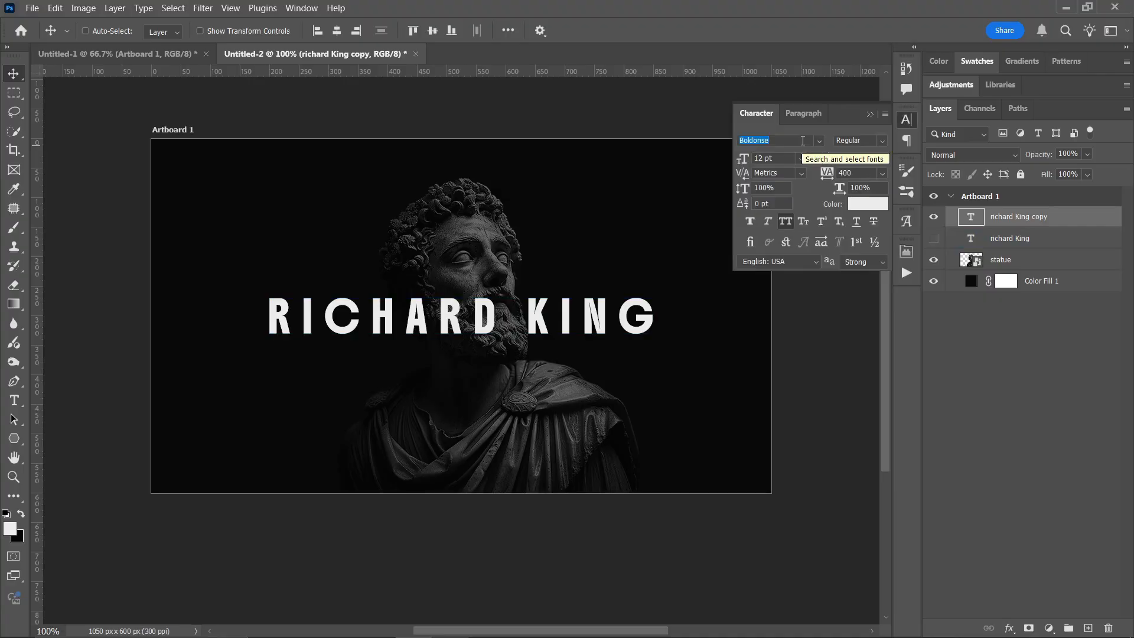
type("valky")
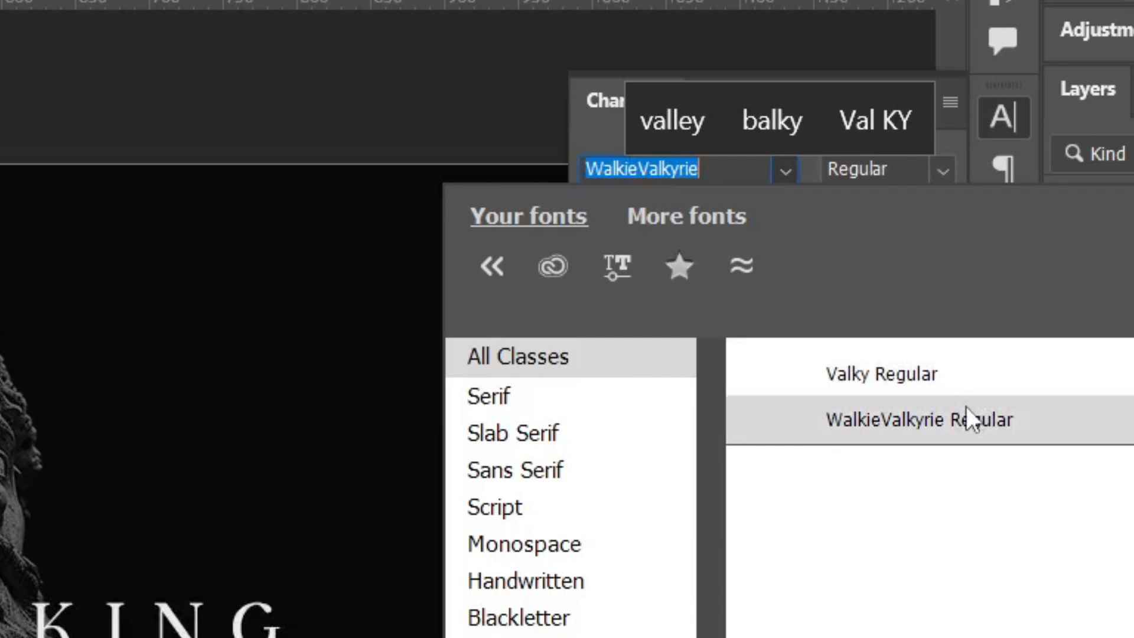
left_click(951, 376)
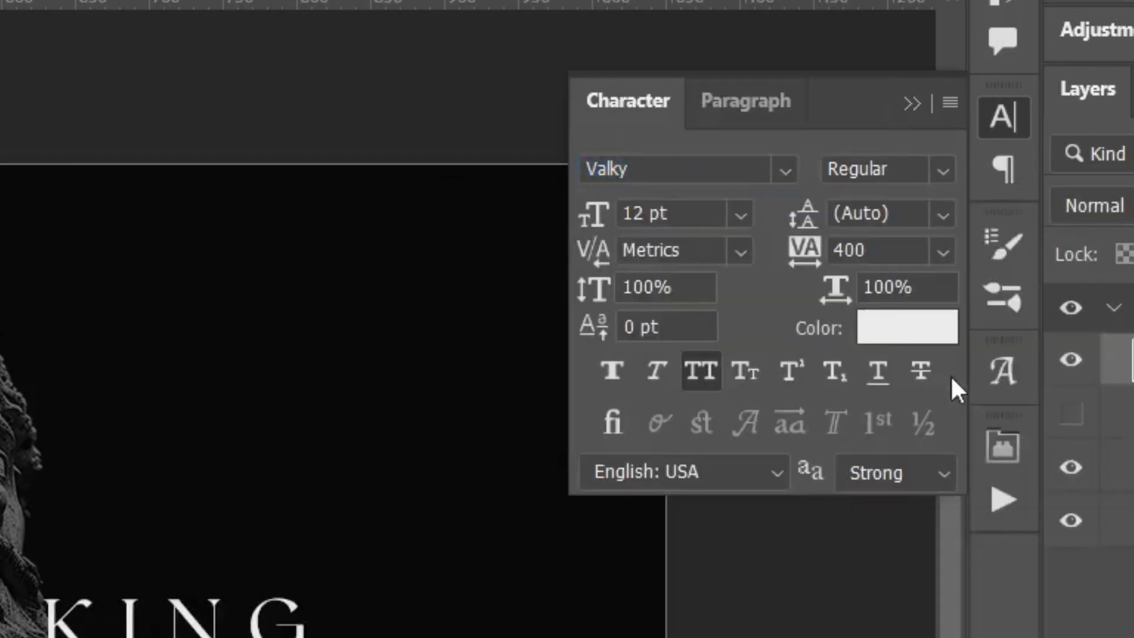
- Set the duplicated name text's tracking to 600 and centre it vertically on the artboard
left_click(902, 251)
type("600")
key("Return")
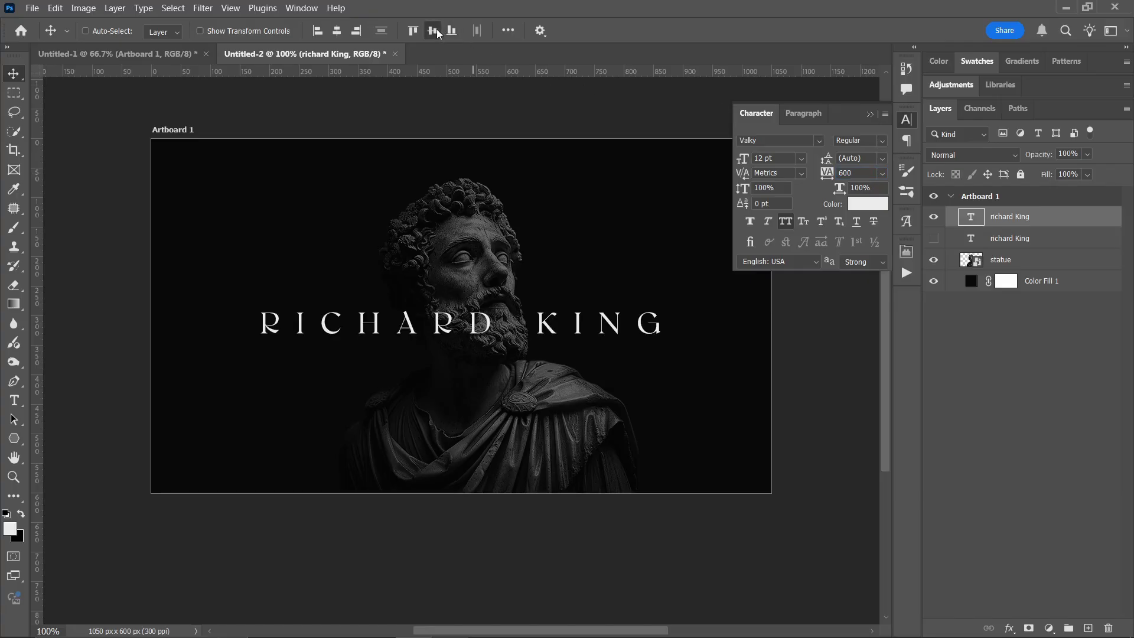
left_click(437, 32)
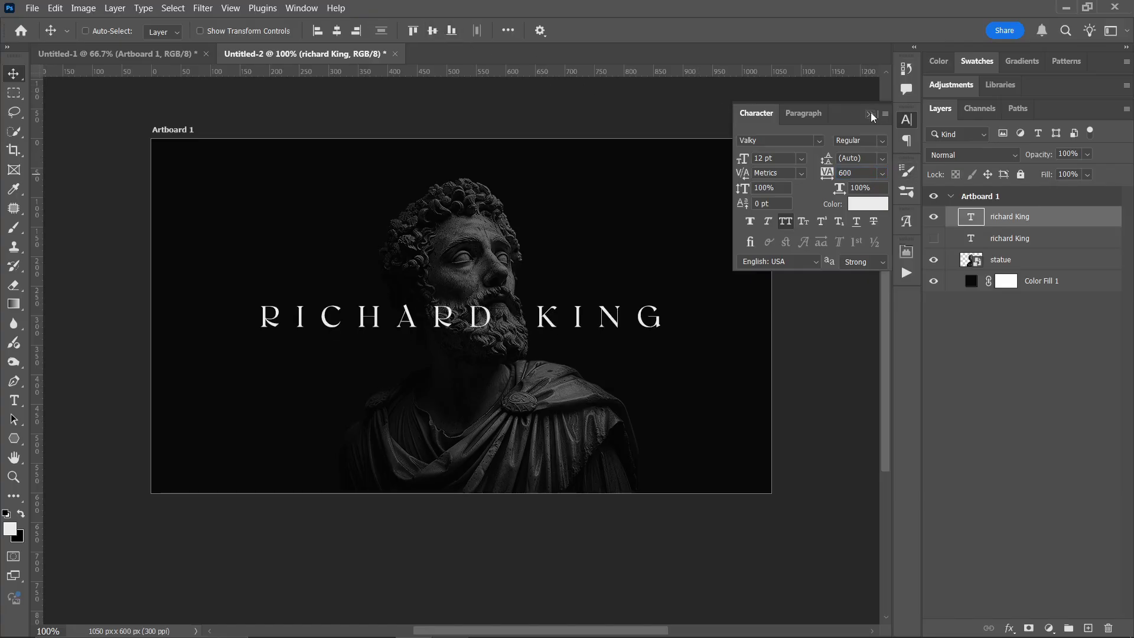
left_click(870, 114)
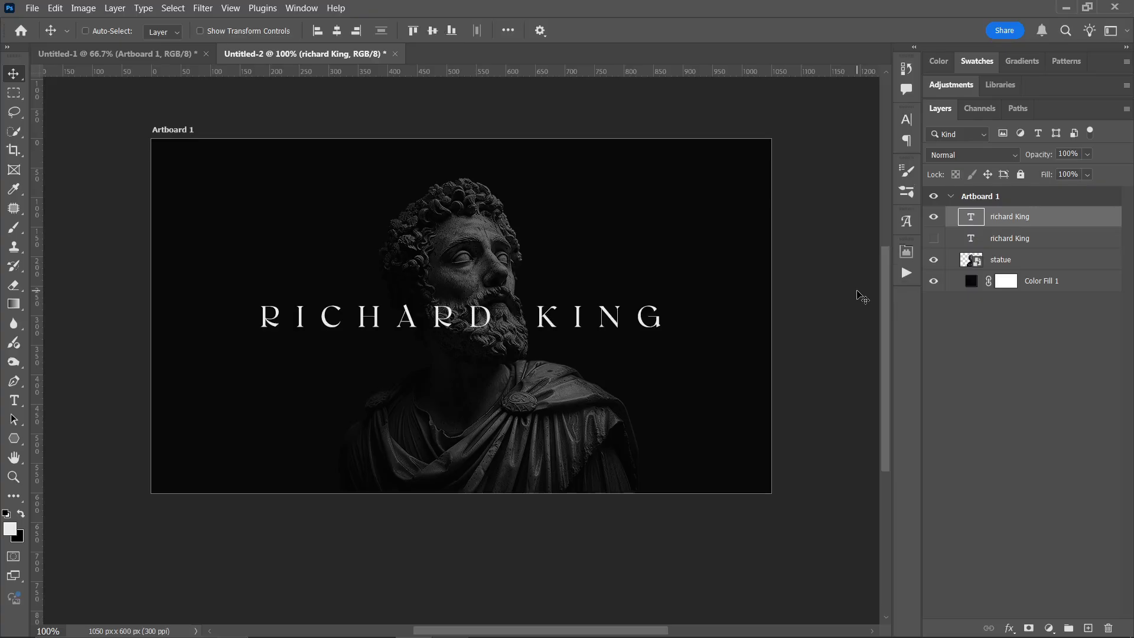